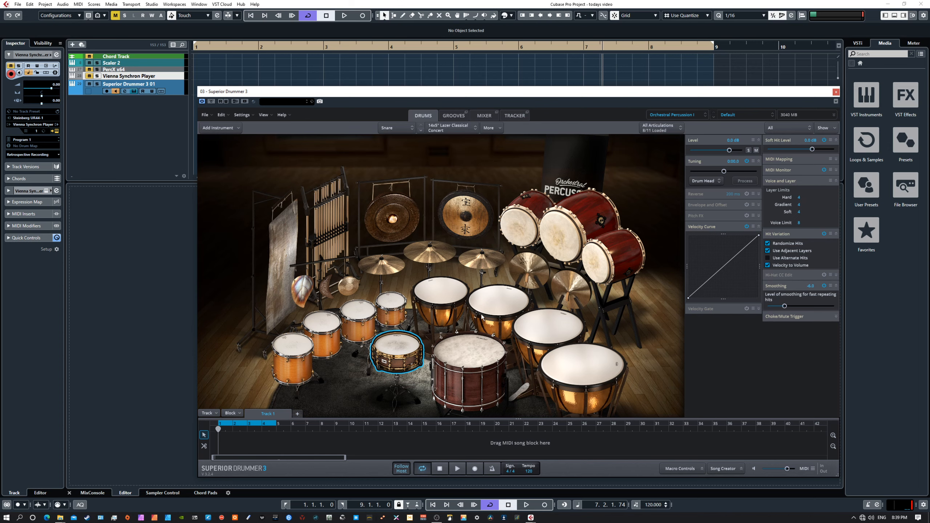
Inspect the bass drum, timpani and small toms, then reselect the snare.
click(457, 358)
click(498, 304)
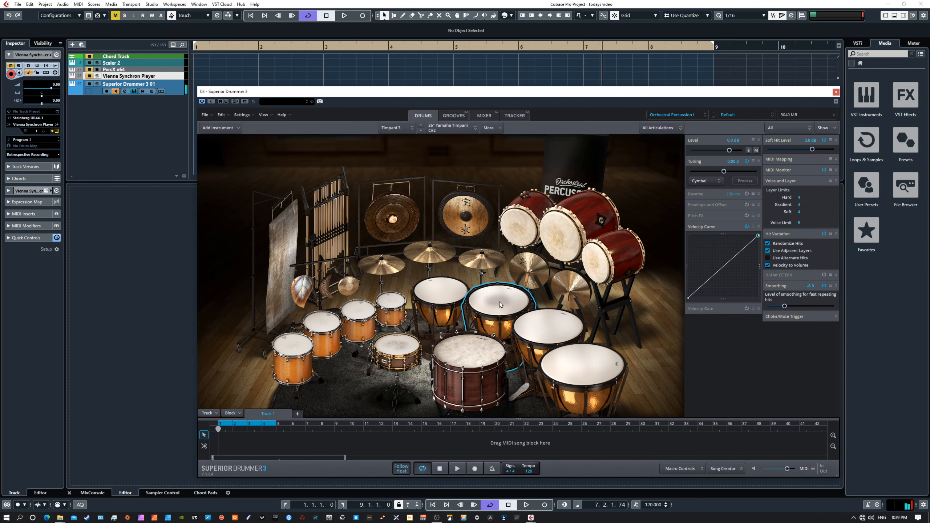
click(438, 296)
click(399, 306)
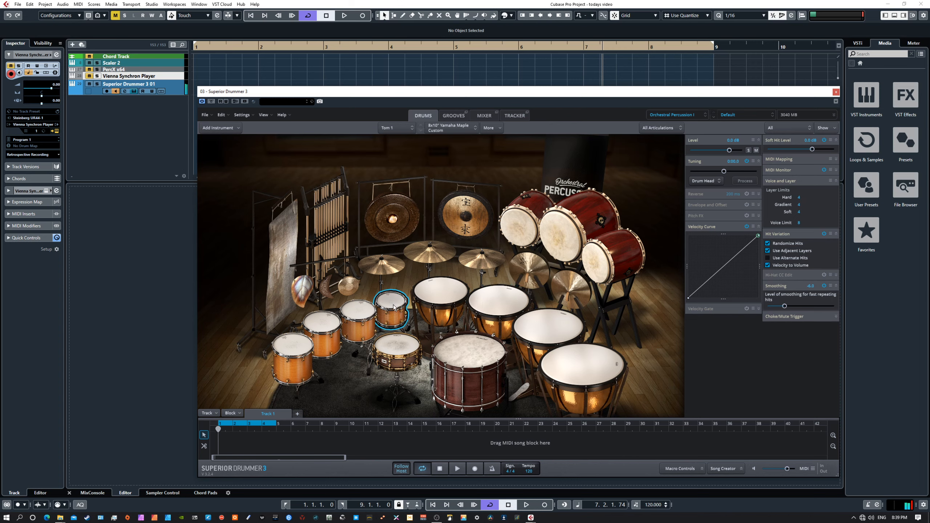
click(367, 314)
click(322, 324)
click(389, 348)
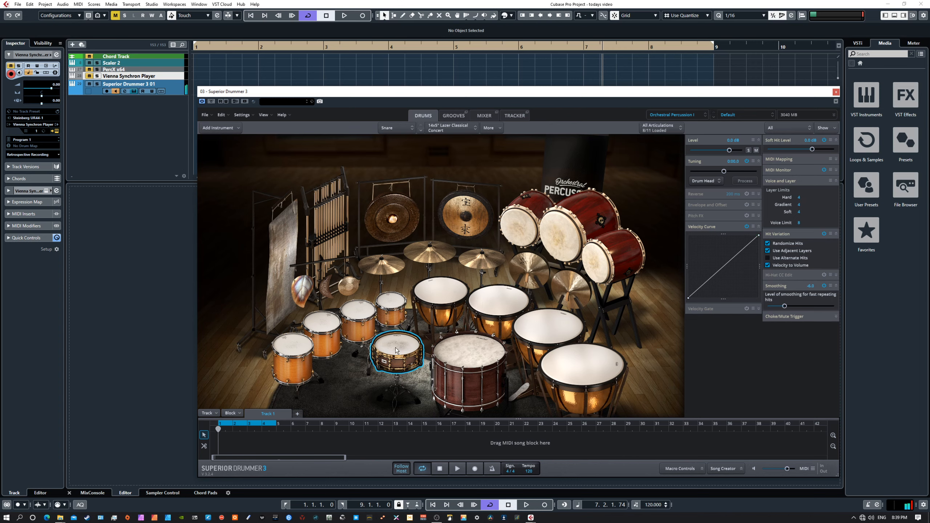
Browse the alternative snare instruments and the sound library list without changing anything.
right_click(396, 350)
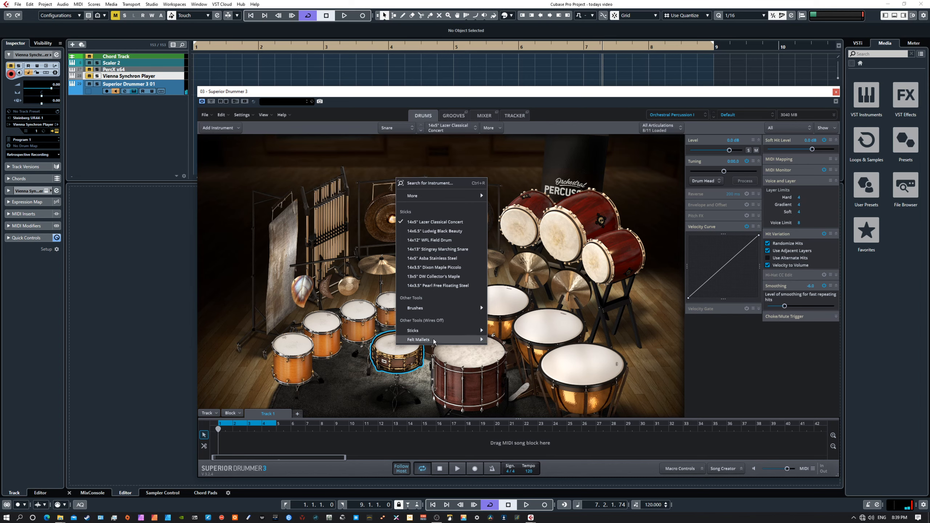
mouse_move(433, 340)
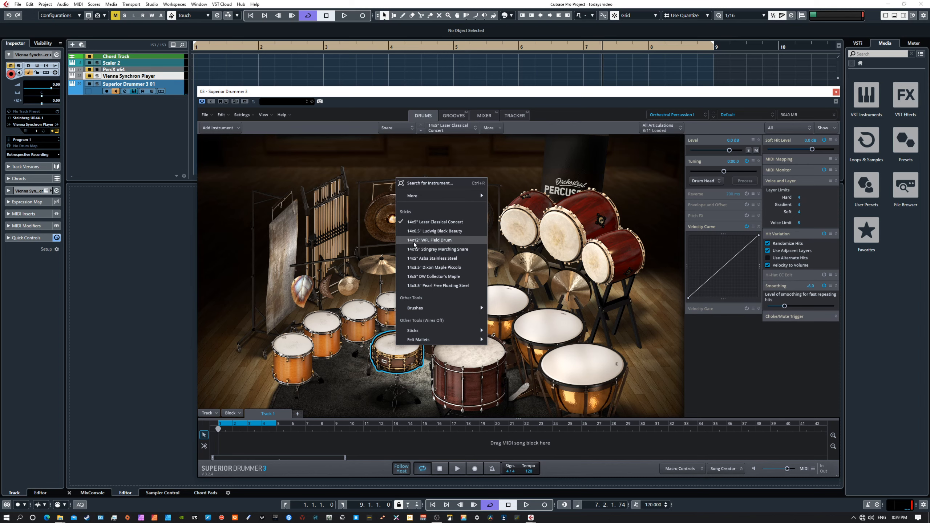
click(675, 115)
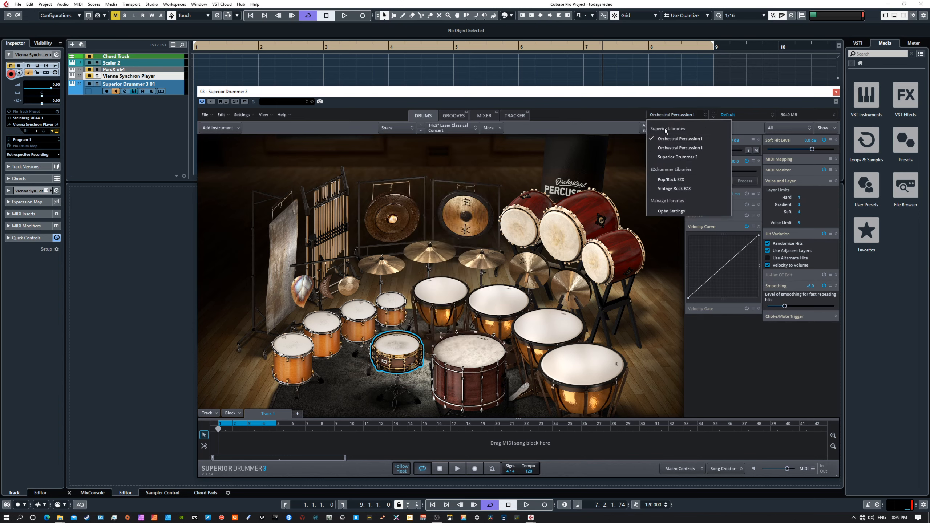
click(608, 115)
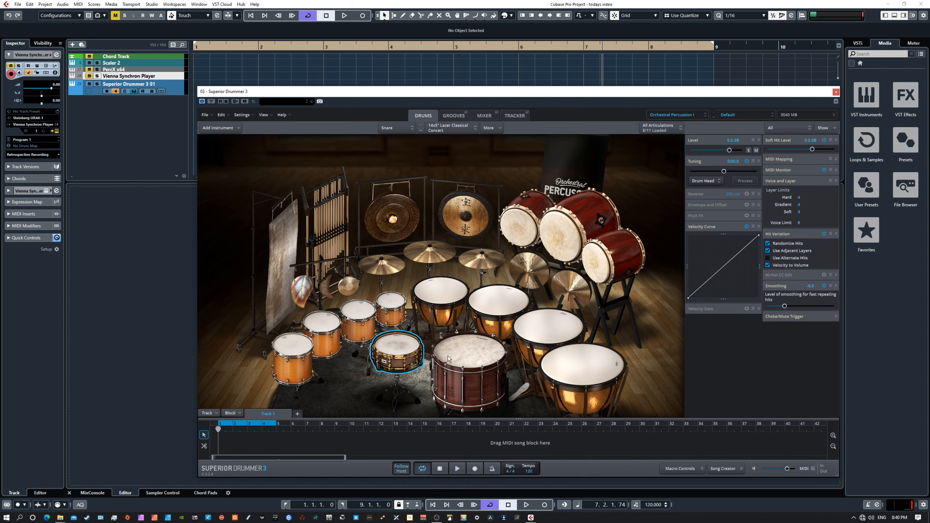
Replace the snare with the 14x6.5" Ludwig Black Beauty.
right_click(404, 351)
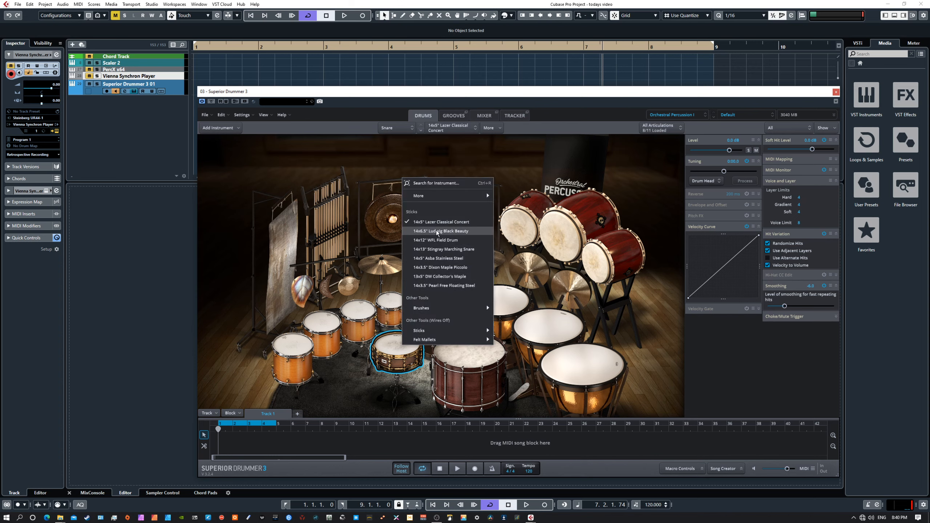
click(426, 230)
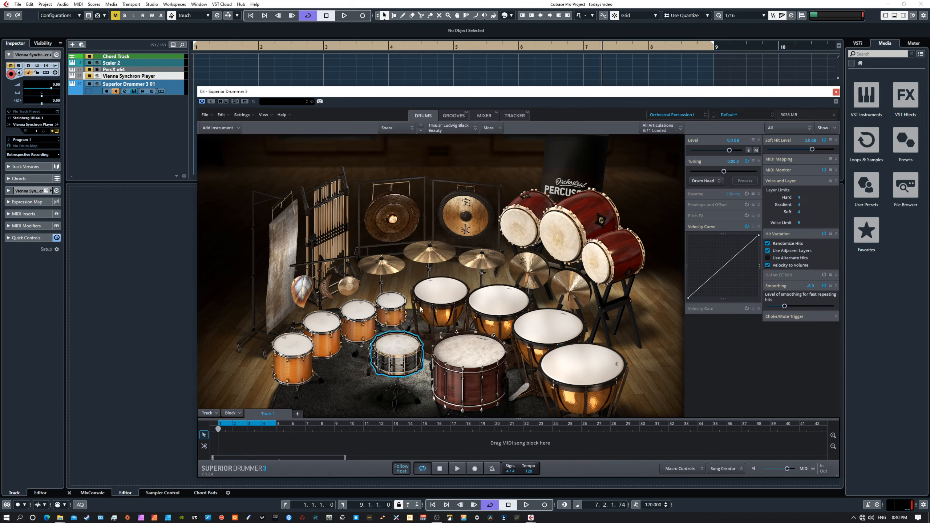
right_click(399, 344)
mouse_move(448, 359)
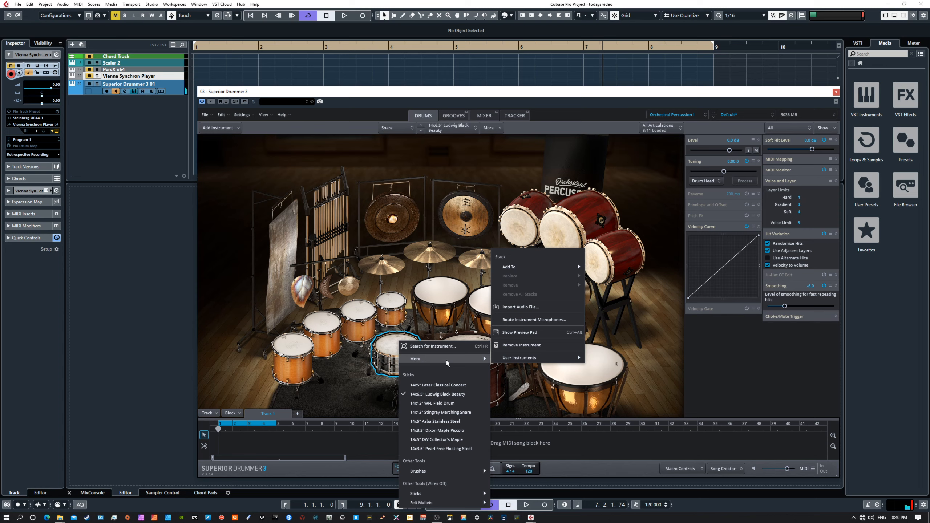
click(390, 349)
Step through the snare articulations from Center to Crescendo, ending on Edge.
click(661, 127)
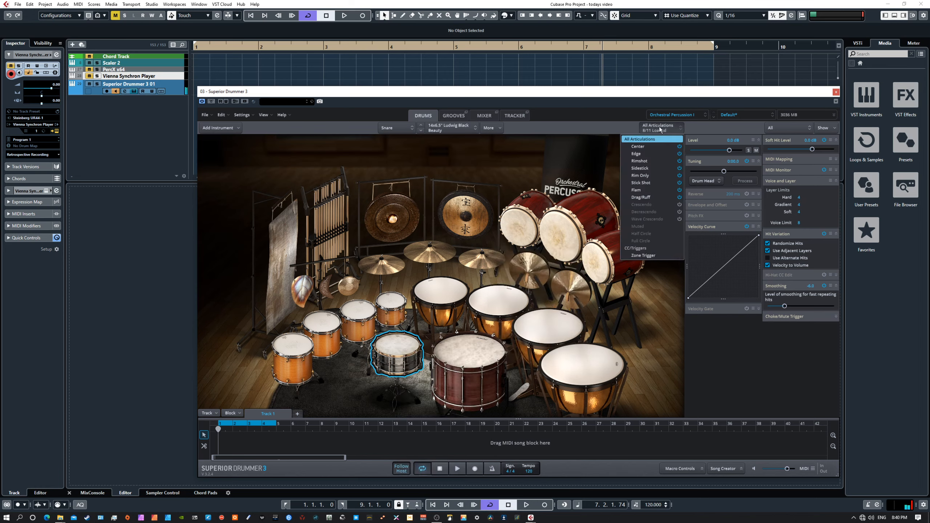
click(649, 146)
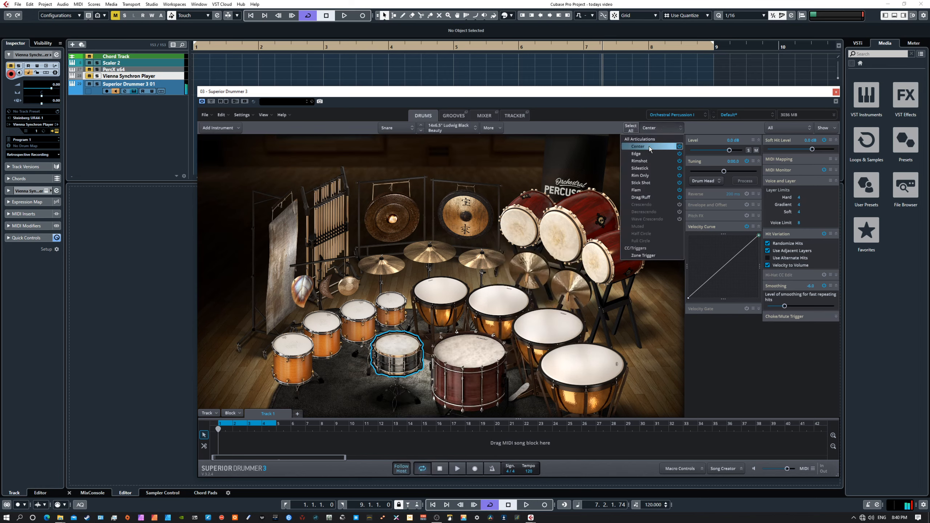
click(647, 152)
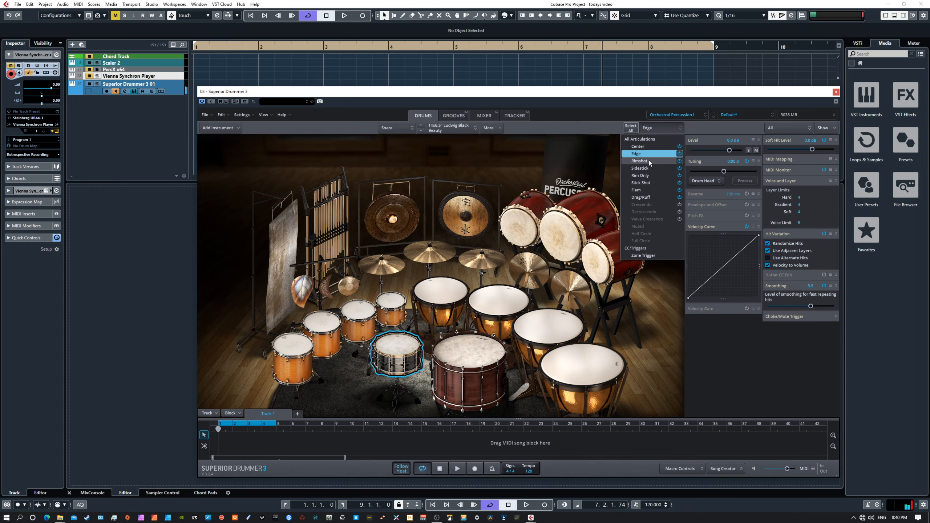
click(648, 161)
click(647, 168)
click(646, 176)
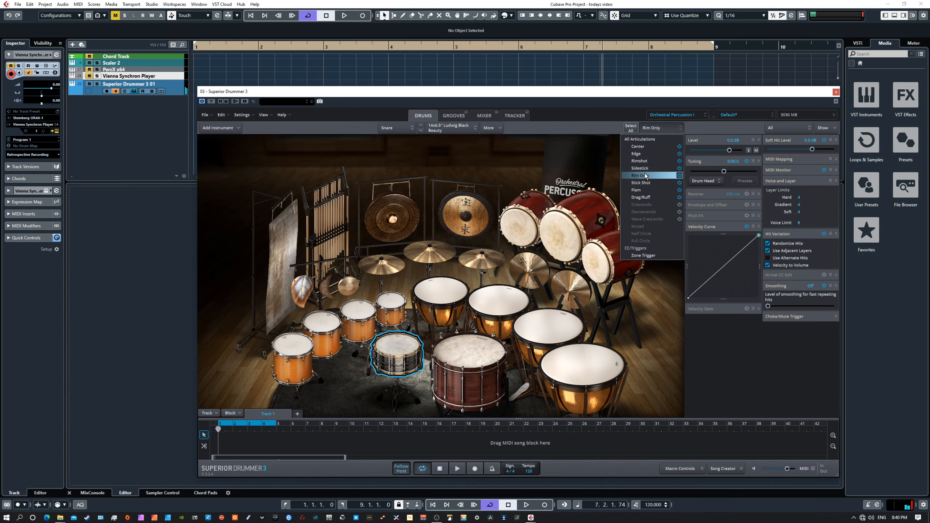
click(643, 182)
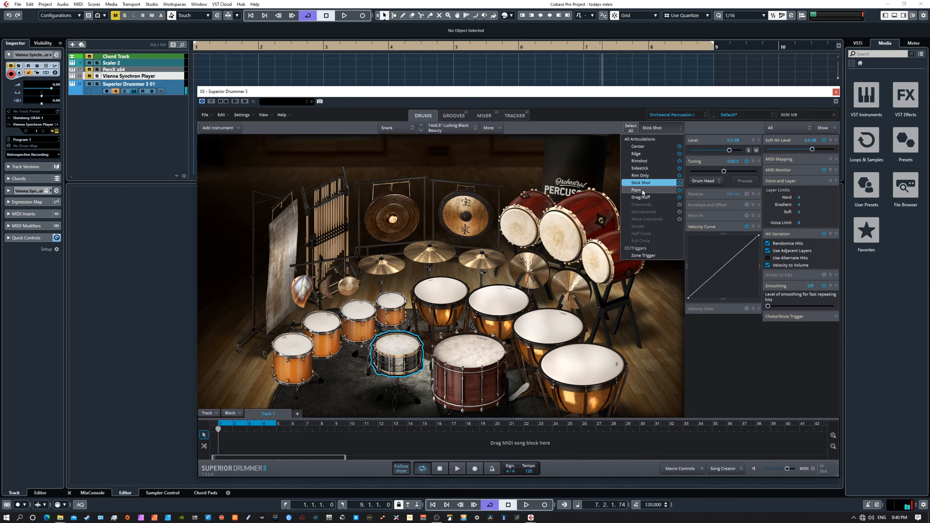
click(642, 189)
click(645, 197)
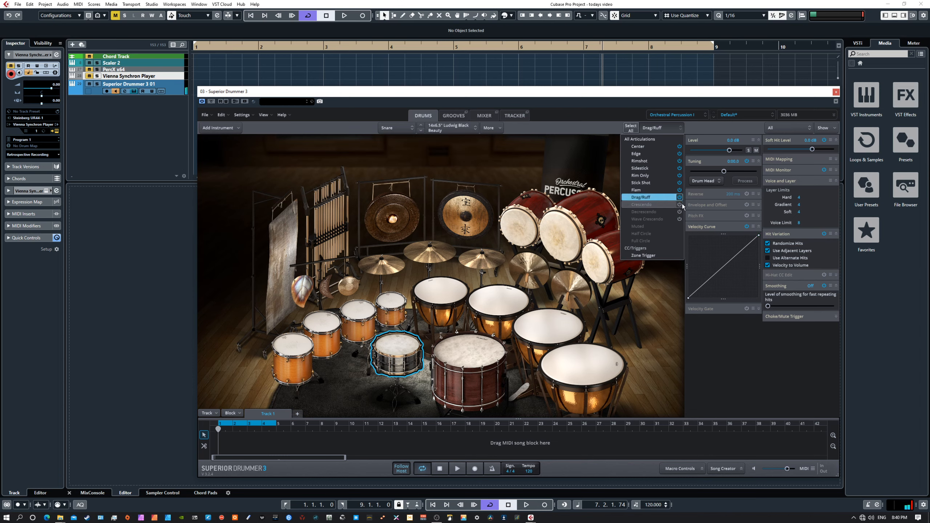
click(663, 205)
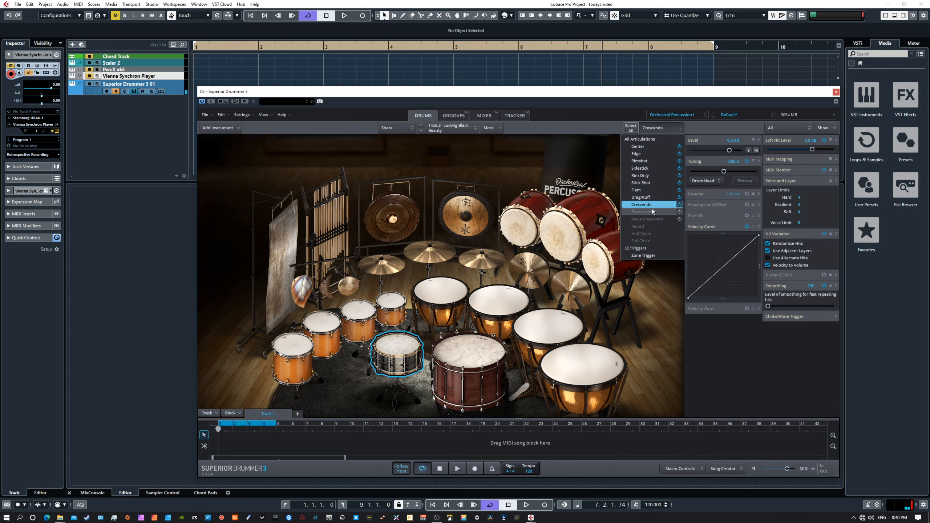
click(648, 155)
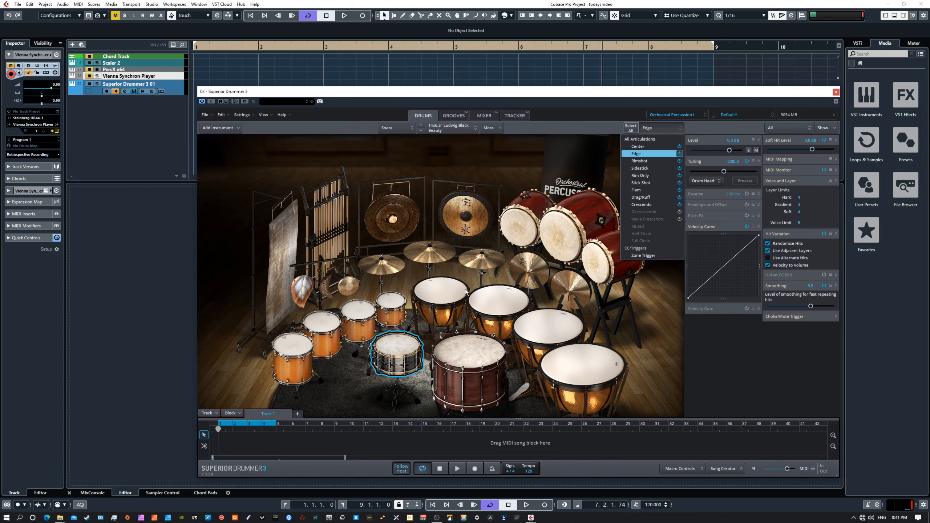
click(648, 307)
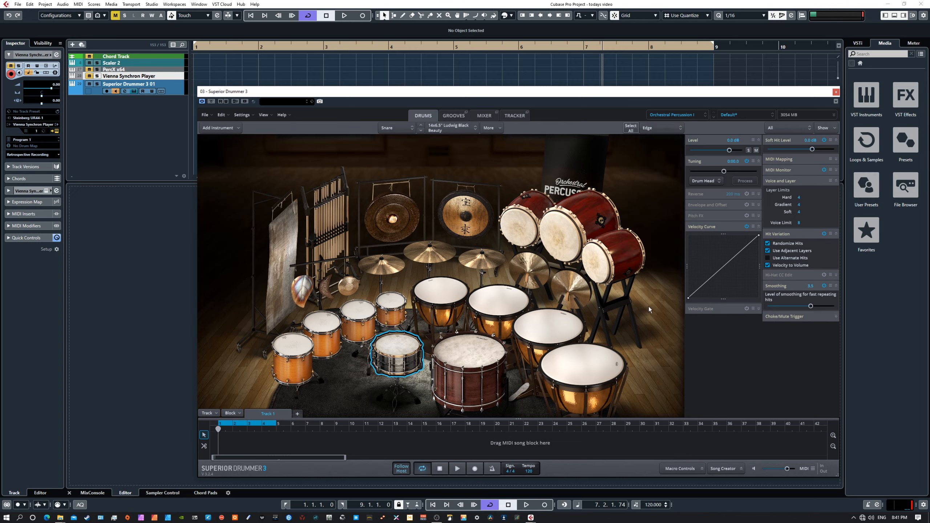
right_click(403, 350)
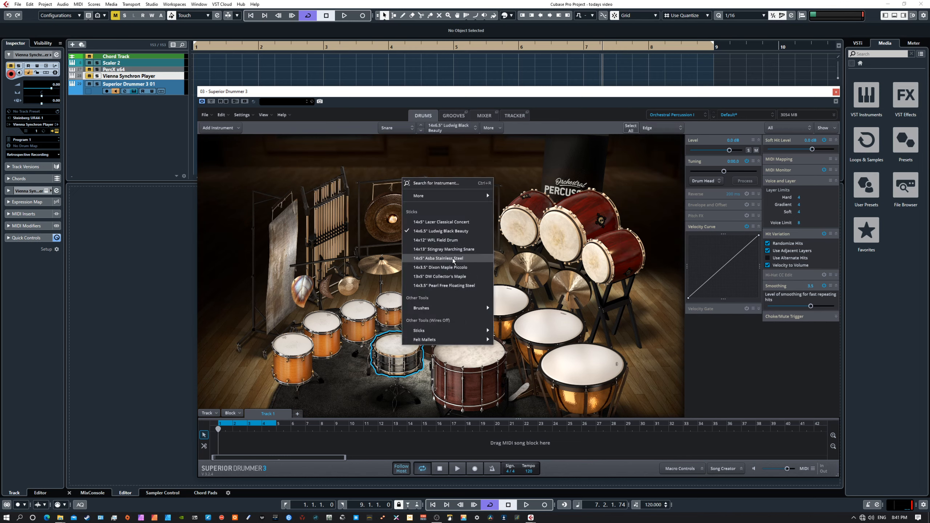
mouse_move(471, 306)
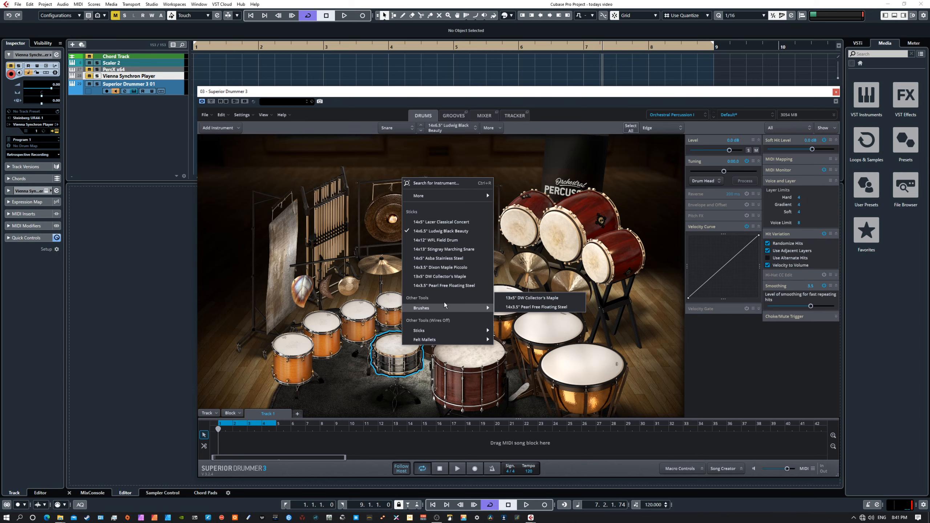
click(458, 162)
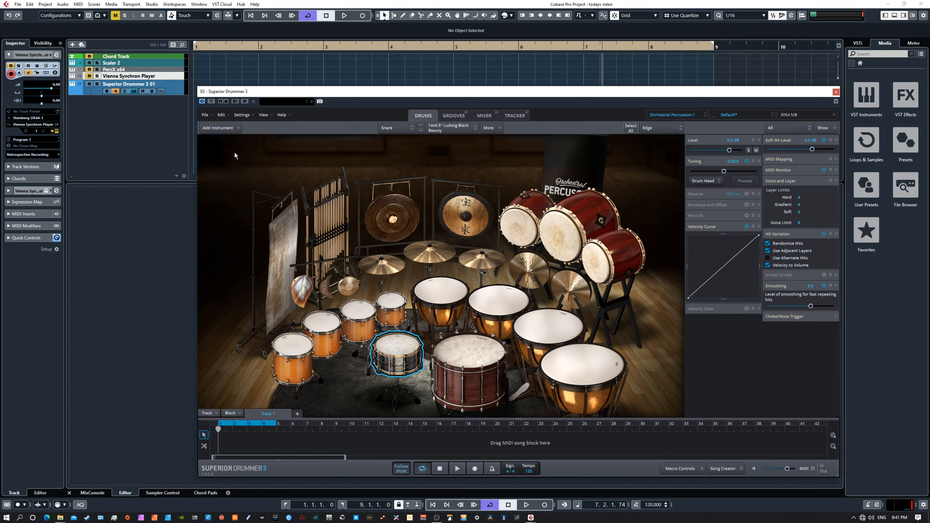
Open the Search for Instrument browser and filter it to Toms.
click(227, 129)
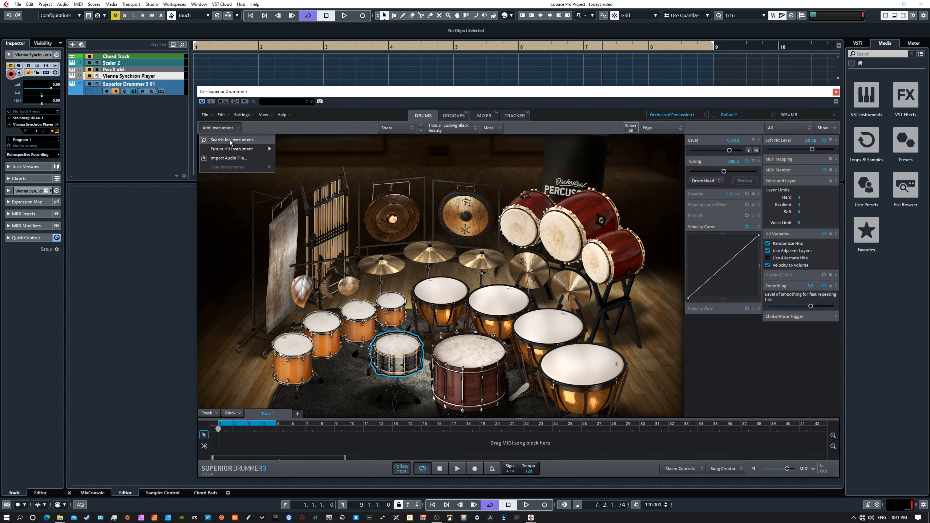
click(230, 140)
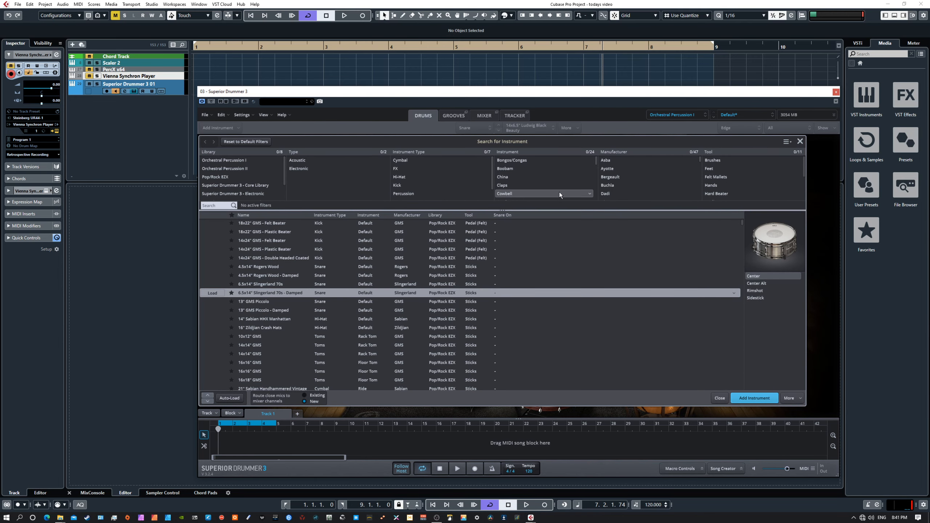
scroll(413, 163, down, 1)
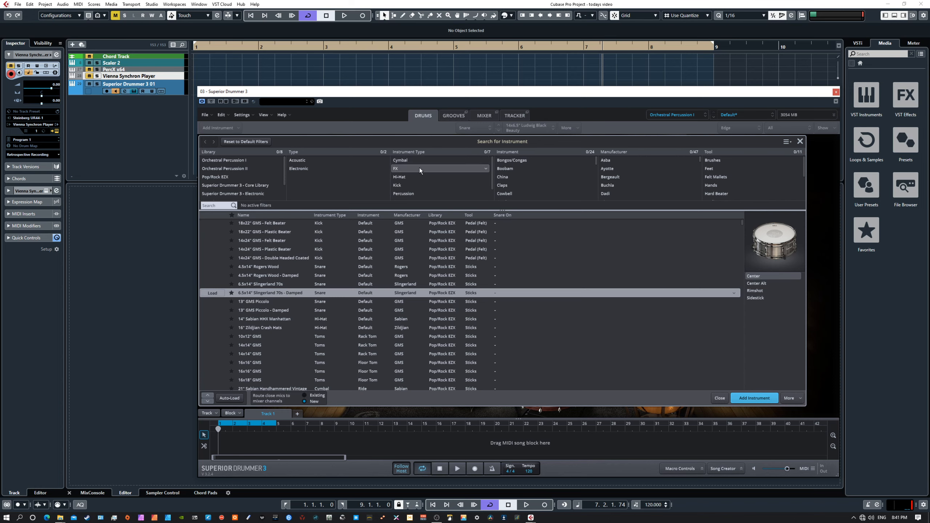
click(403, 196)
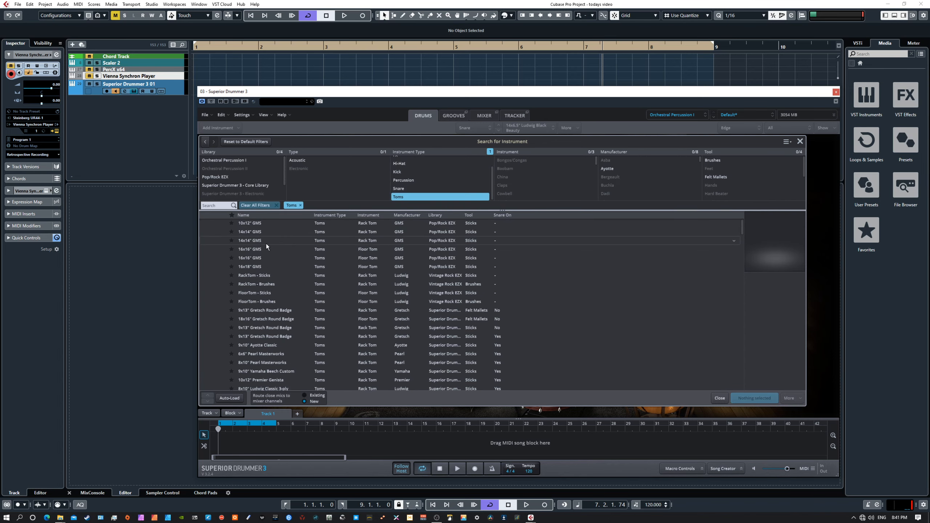
scroll(241, 284, down, 8)
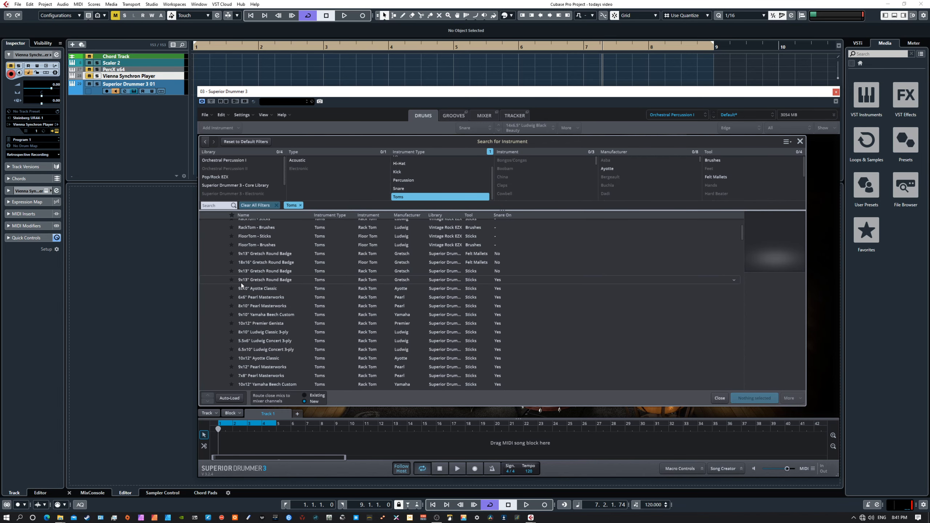
scroll(241, 282, down, 5)
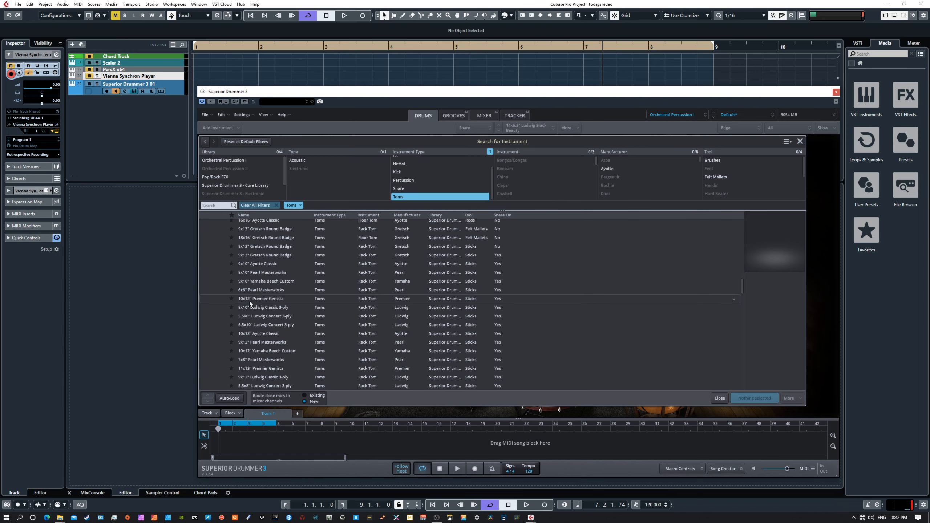
scroll(260, 311, up, 10)
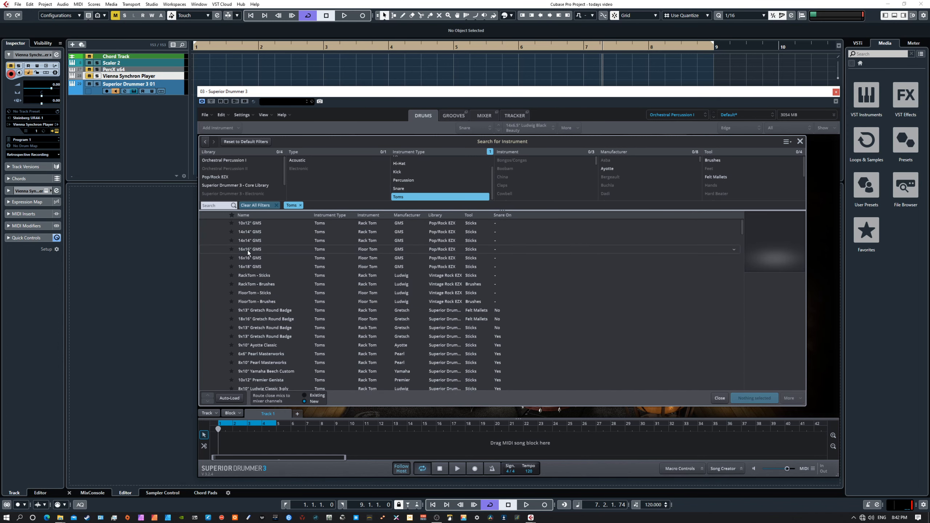
Preview RackTom - Sticks, including its Center Alt articulation.
click(252, 276)
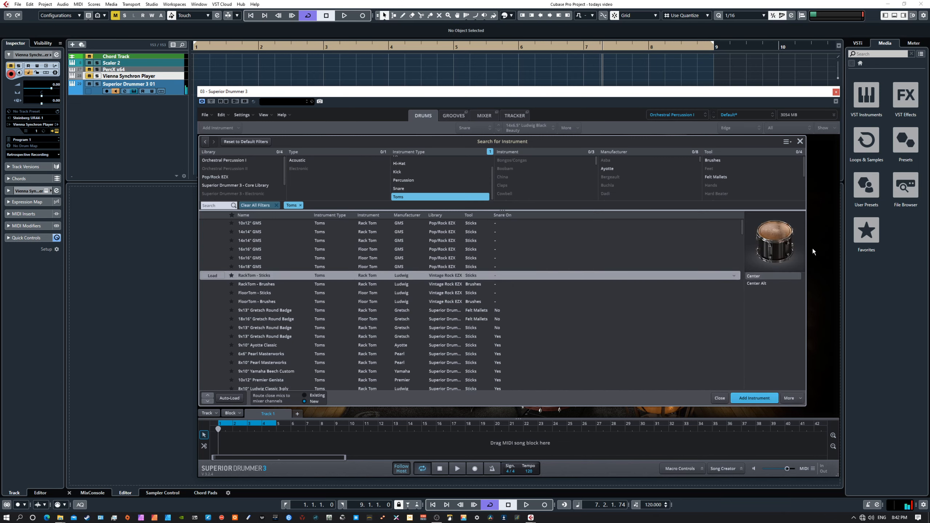
click(778, 241)
click(778, 241)
click(778, 240)
click(755, 285)
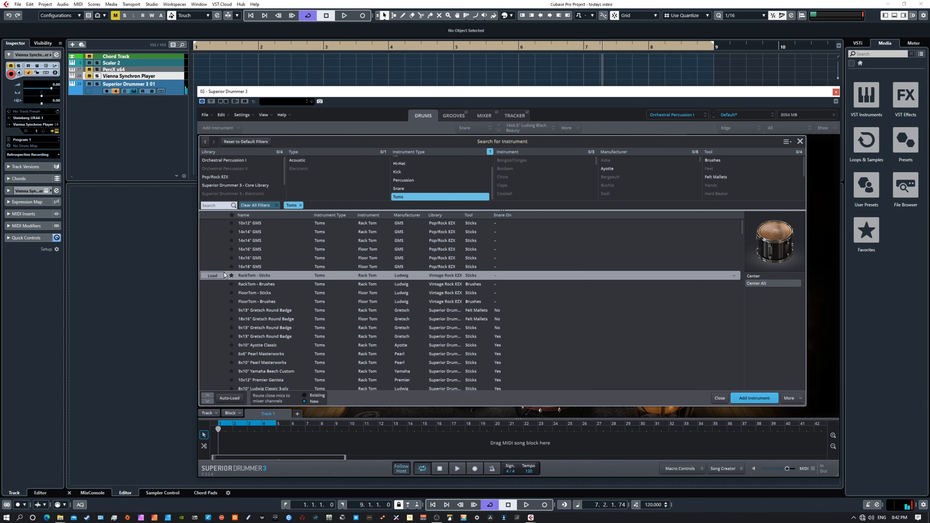
Compare RackTom - Brushes, FloorTom - Brushes and another tom, settling on RackTom - Brushes.
click(249, 286)
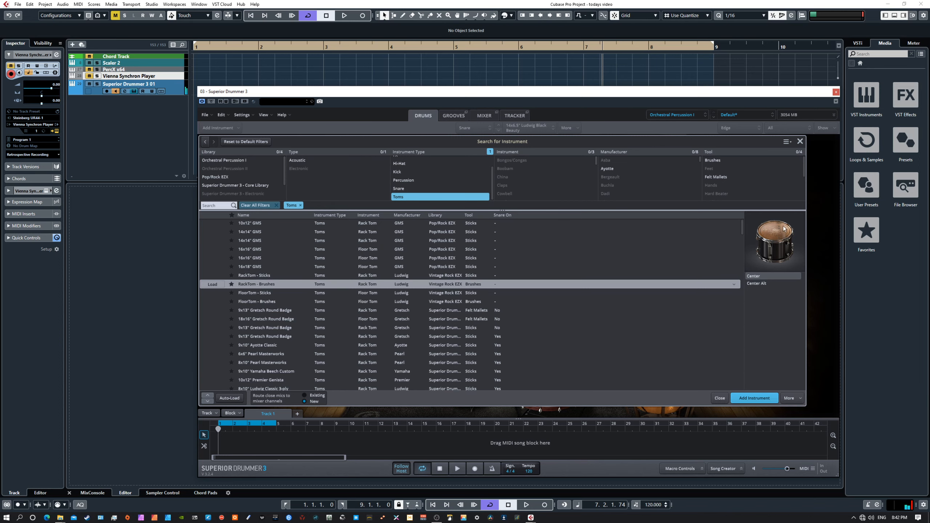
click(256, 301)
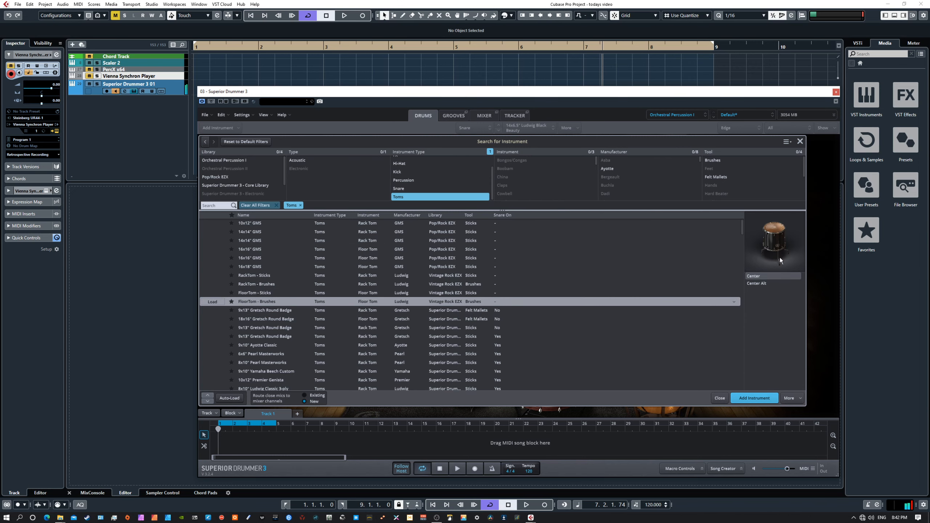
scroll(327, 341, down, 6)
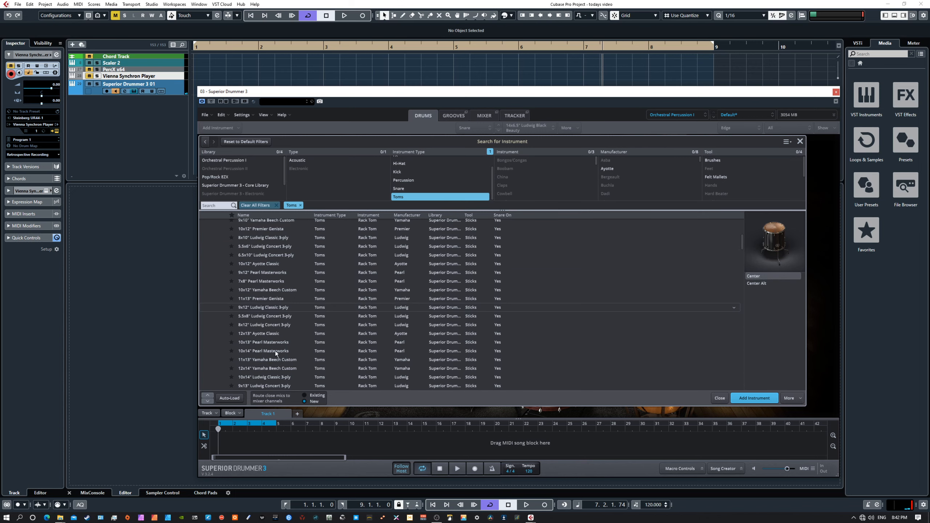
click(279, 308)
scroll(288, 300, up, 4)
scroll(289, 300, up, 2)
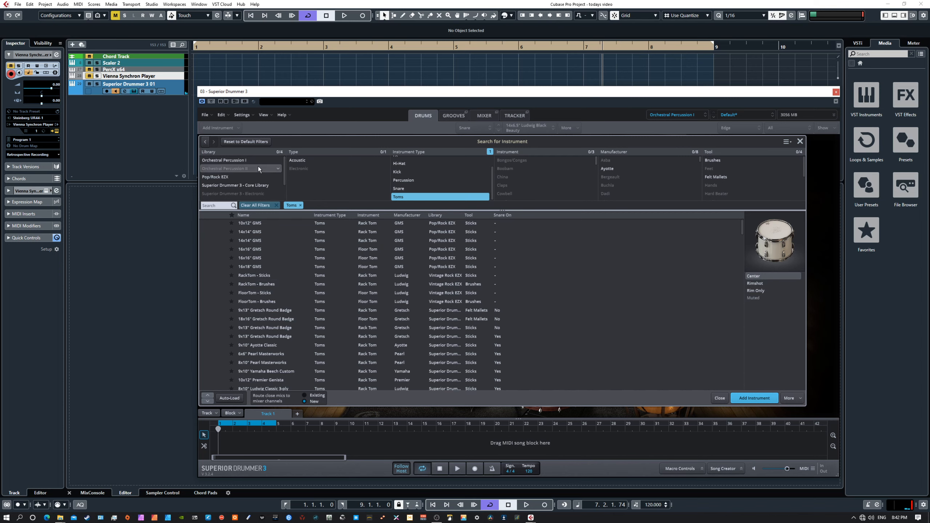
click(262, 285)
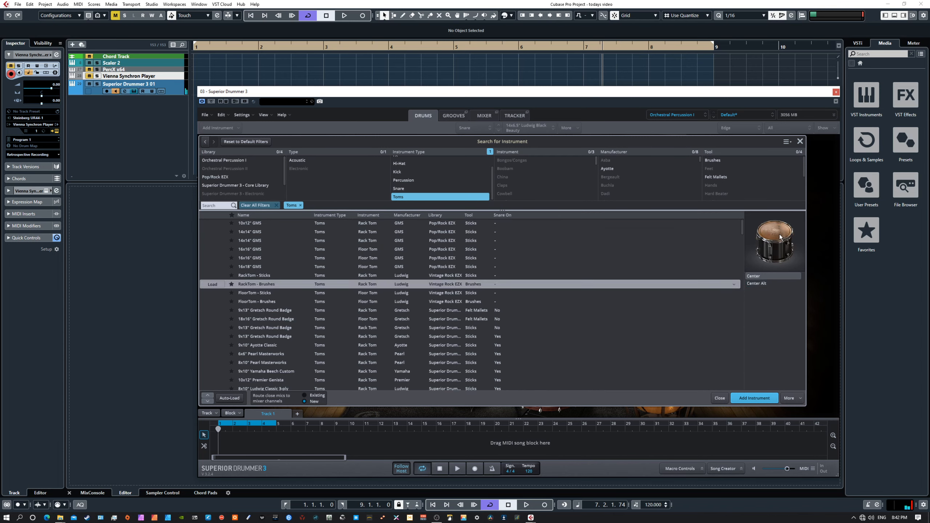
Add RackTom - Brushes to the kit and select the 8x10" Tom 1.
click(749, 398)
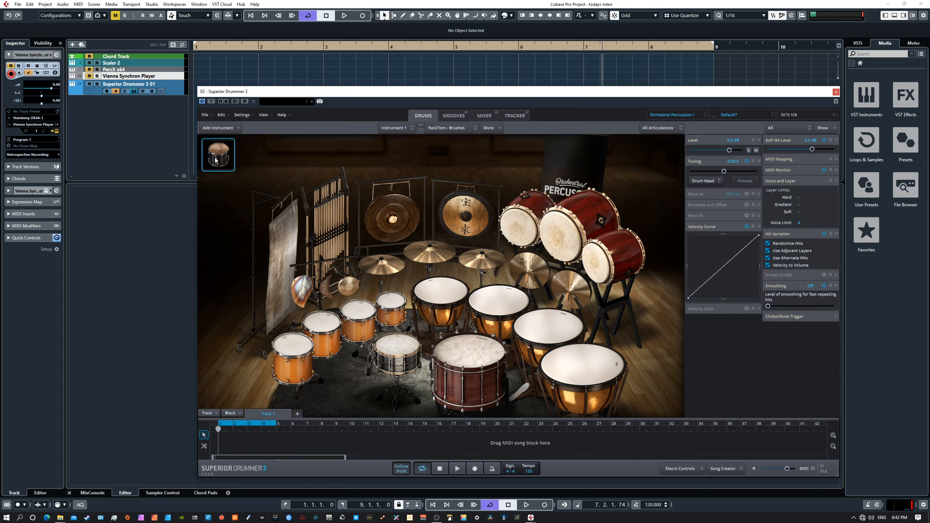
click(296, 343)
click(392, 304)
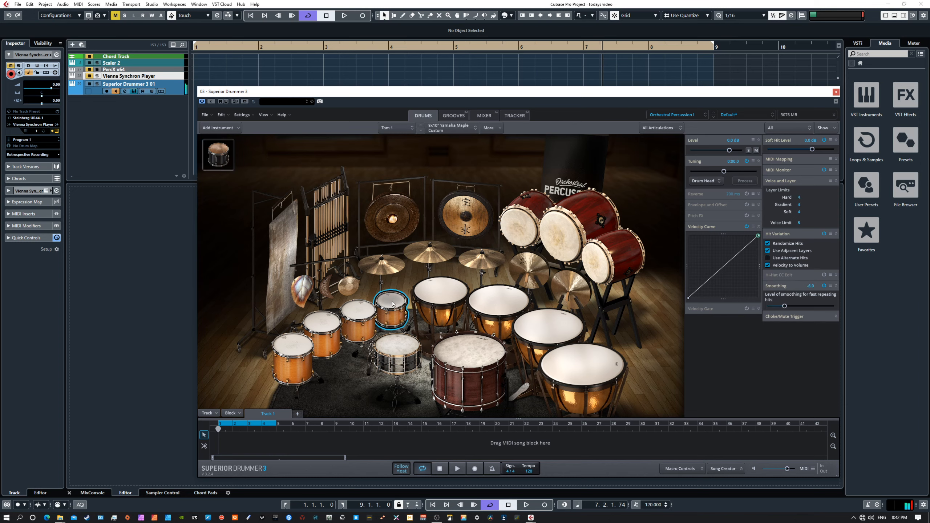
click(213, 157)
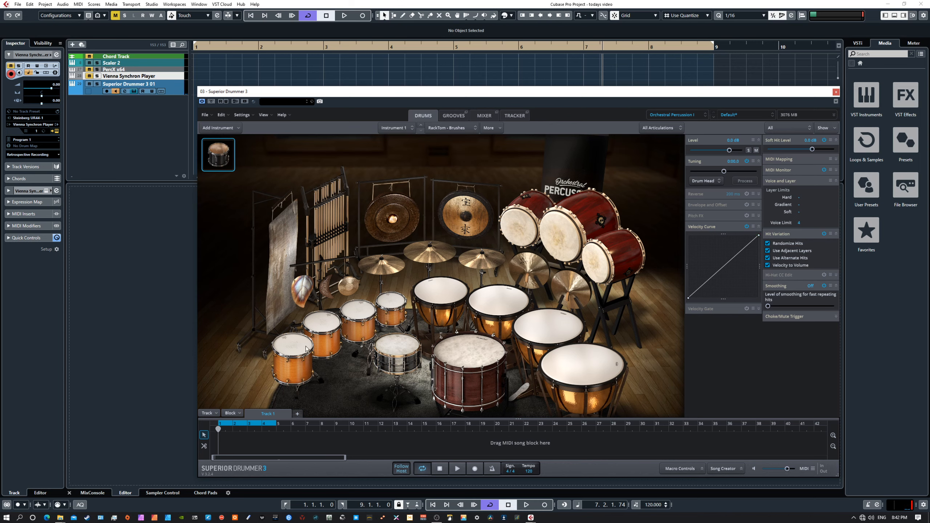
click(315, 330)
click(382, 312)
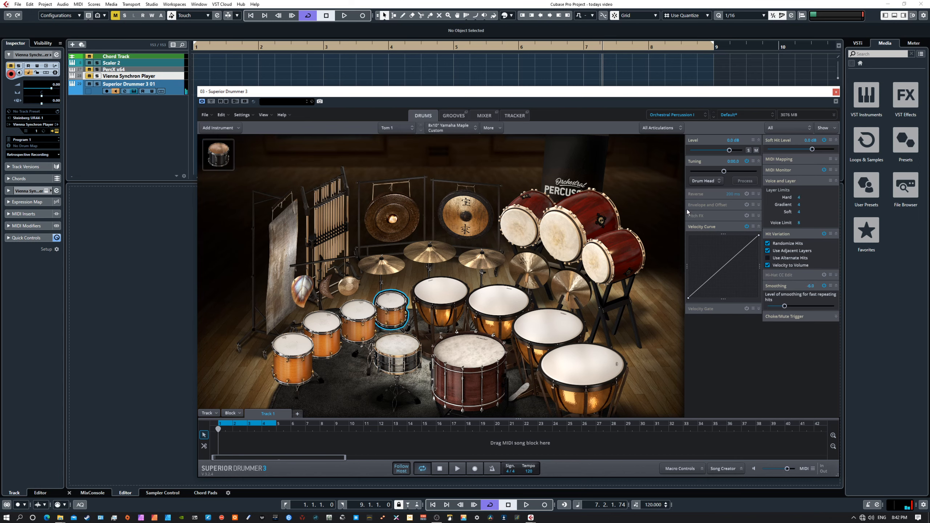
Raise Tom 1's tuning to 0:05.6 and compare it against RackTom - Brushes.
drag(726, 172, 731, 173)
click(219, 150)
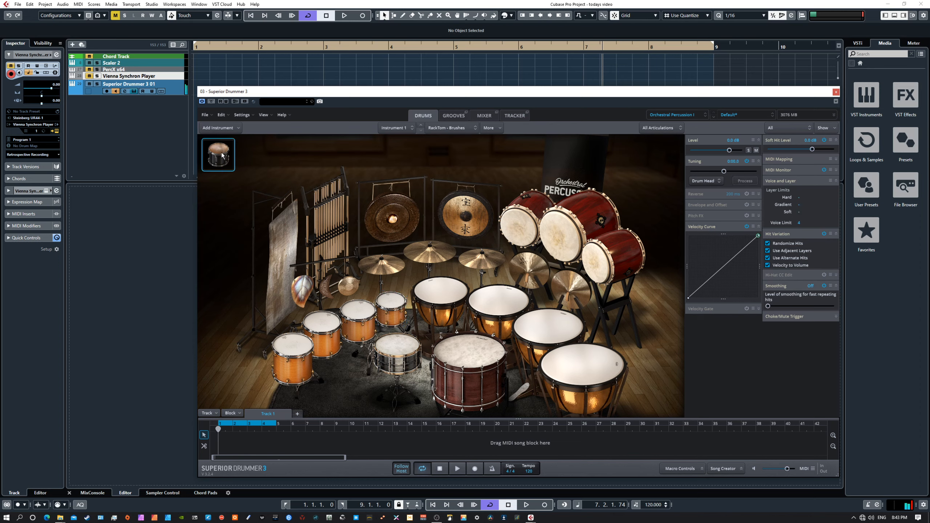
click(389, 308)
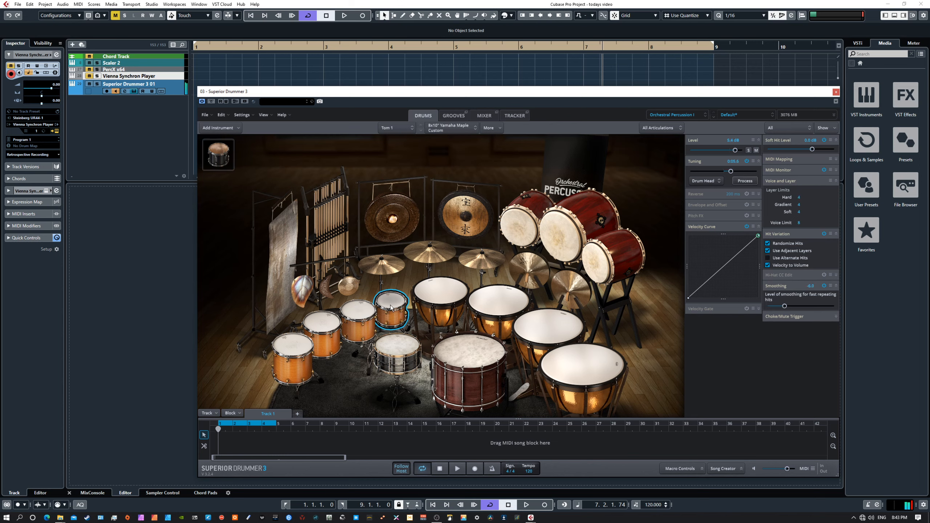
click(225, 159)
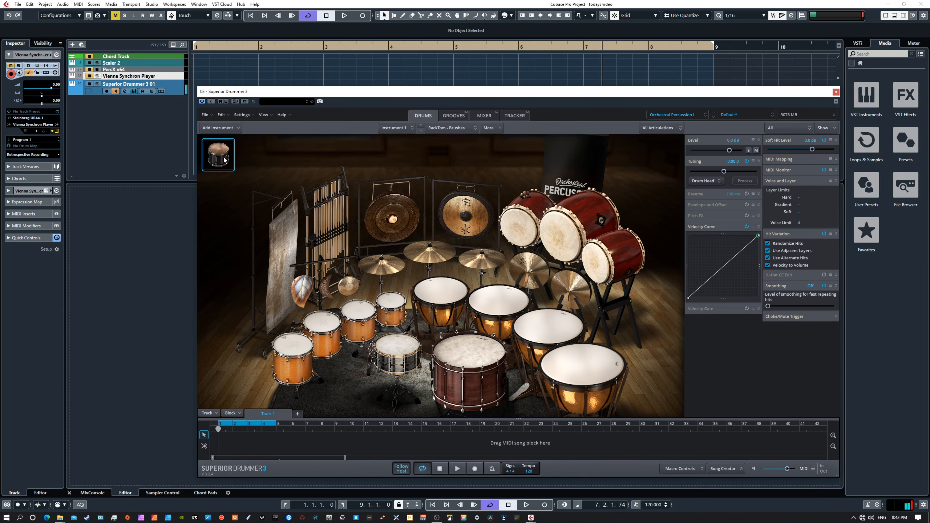
click(224, 160)
click(400, 351)
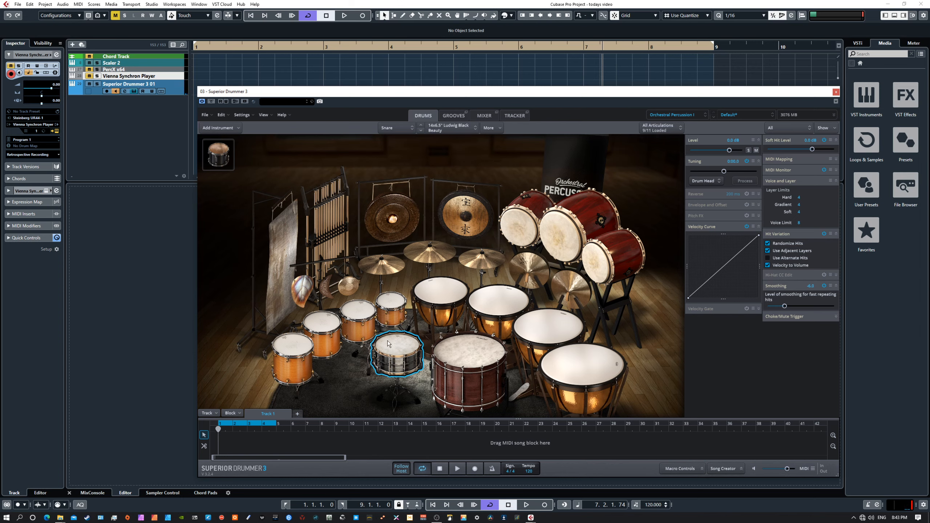
Look through the snare's instrument options and extra options menus, striking the snare.
right_click(396, 347)
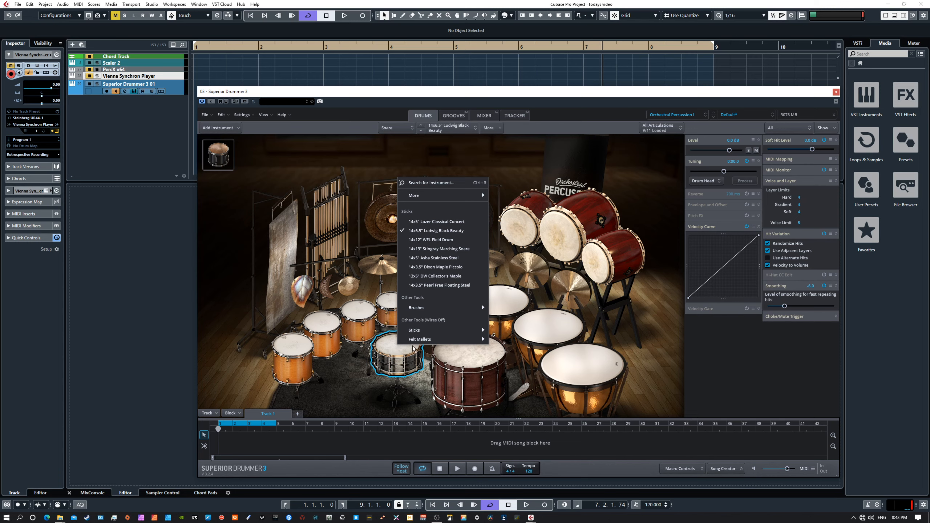
click(389, 349)
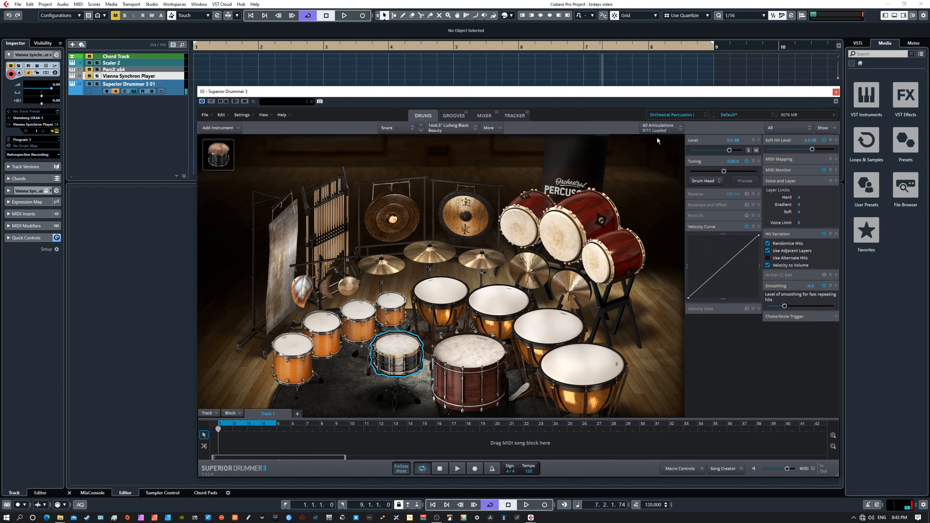
click(500, 132)
mouse_move(510, 153)
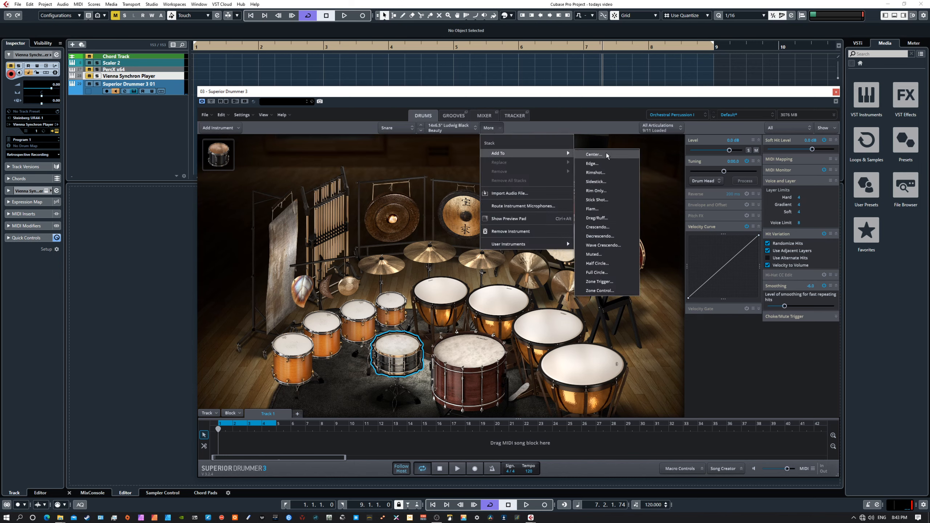
click(399, 347)
Toggle the snare's Center and Edge articulations off and back on, leaving Center shown.
click(658, 128)
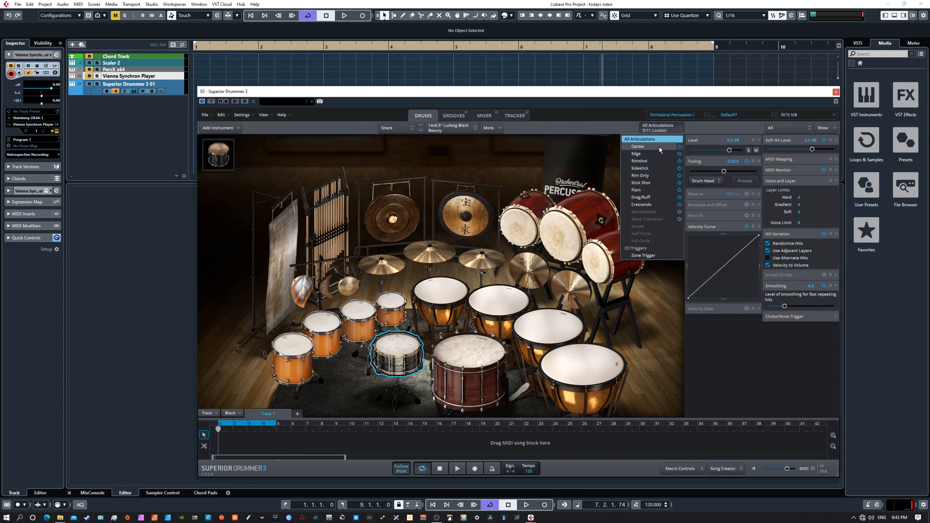
click(680, 146)
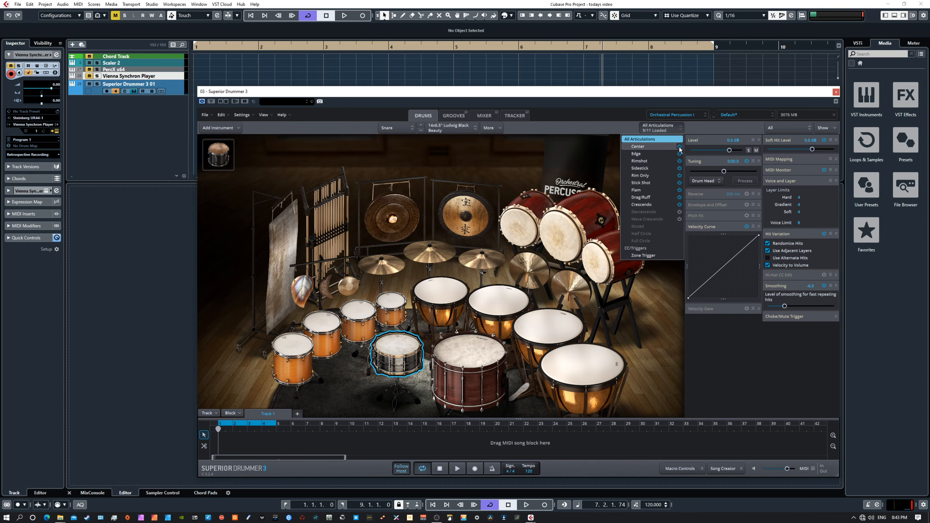
click(403, 349)
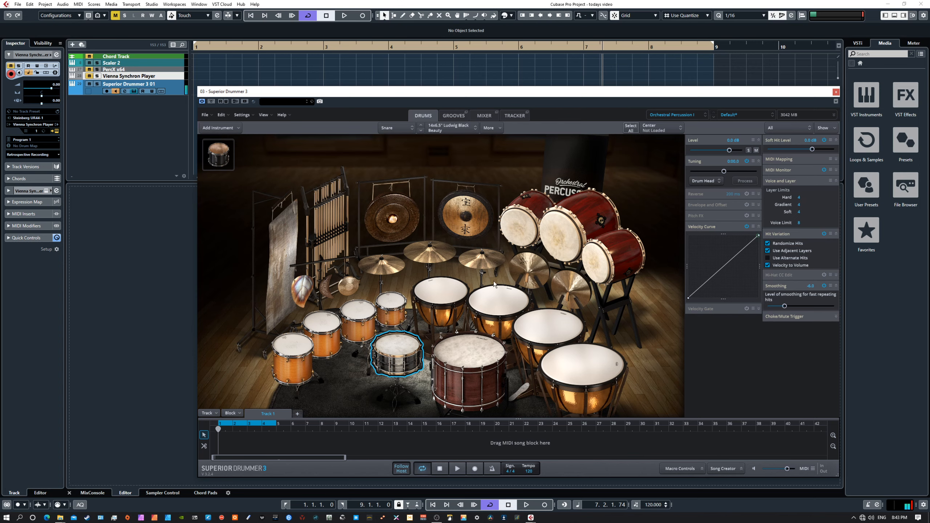
click(660, 130)
click(680, 147)
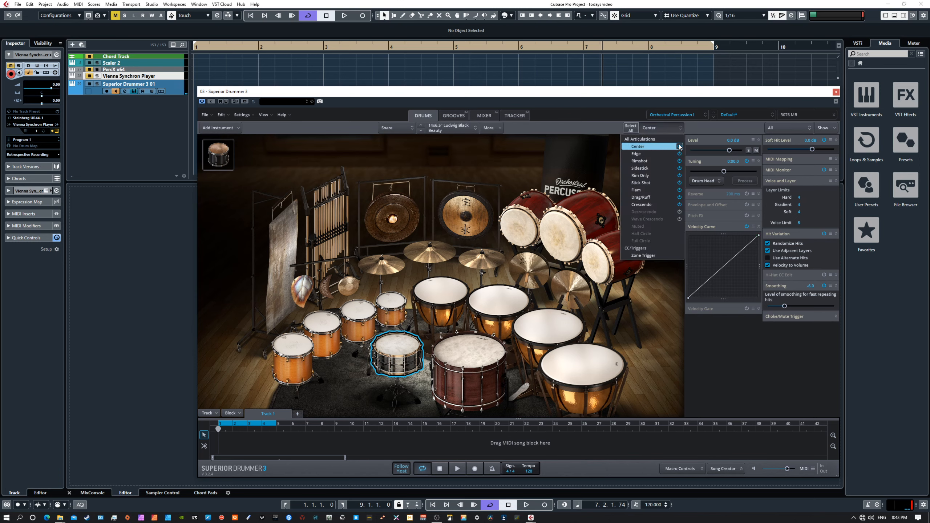
click(680, 147)
click(679, 154)
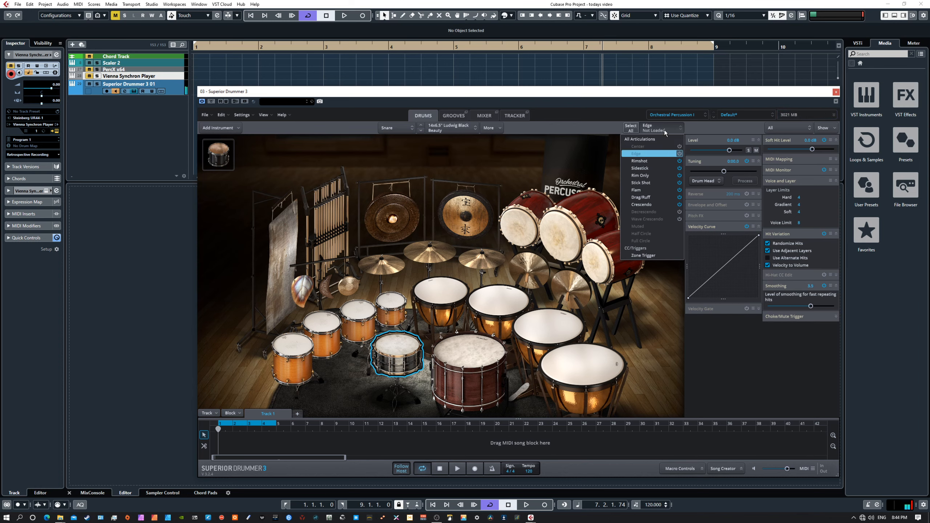
click(680, 155)
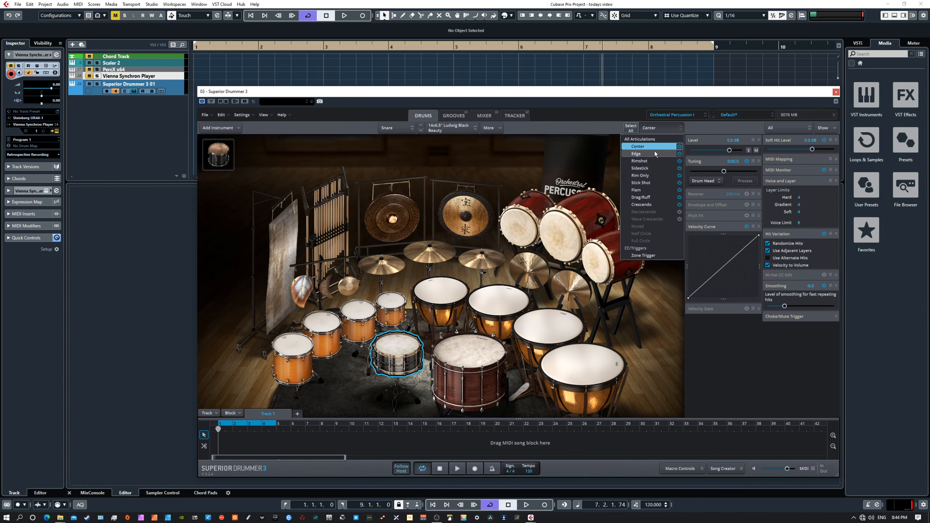
click(643, 149)
click(399, 349)
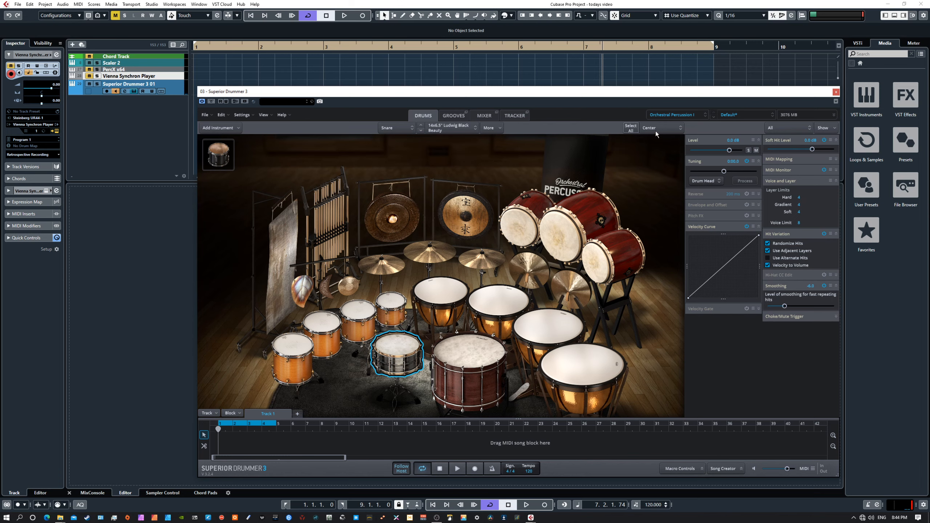
Open an instrument search for a sound to stack on the snare's Center.
click(501, 128)
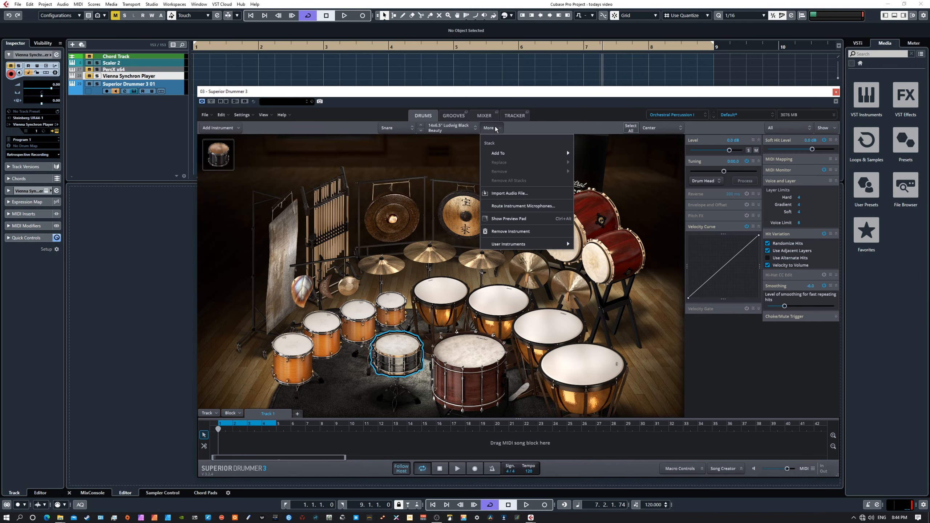
mouse_move(513, 153)
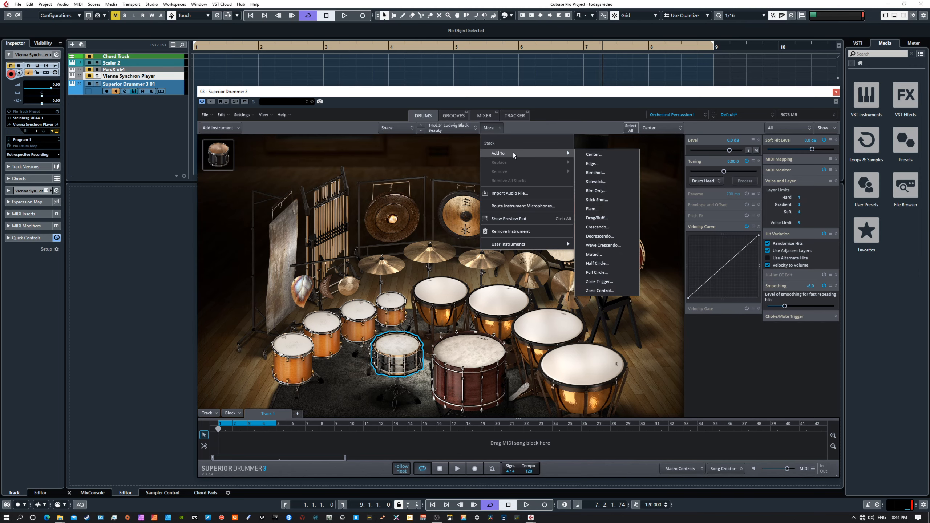
click(593, 154)
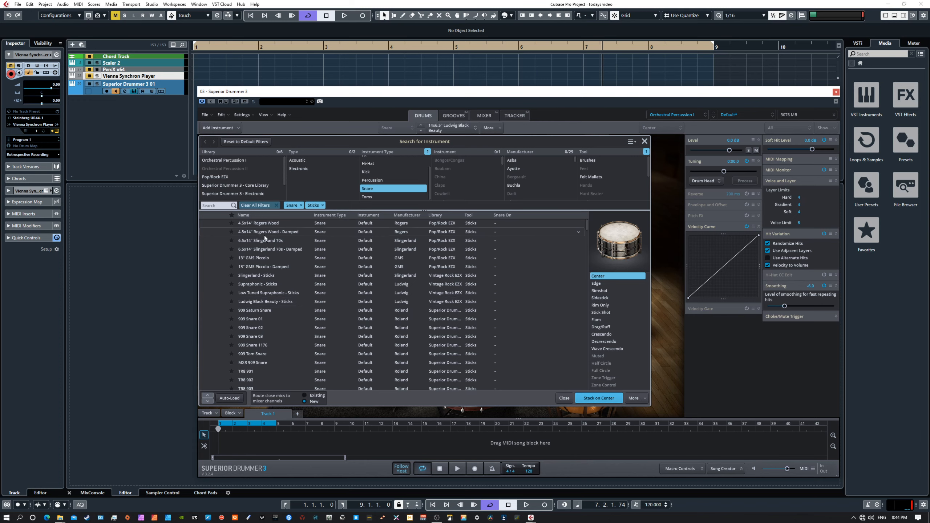
scroll(288, 321, down, 10)
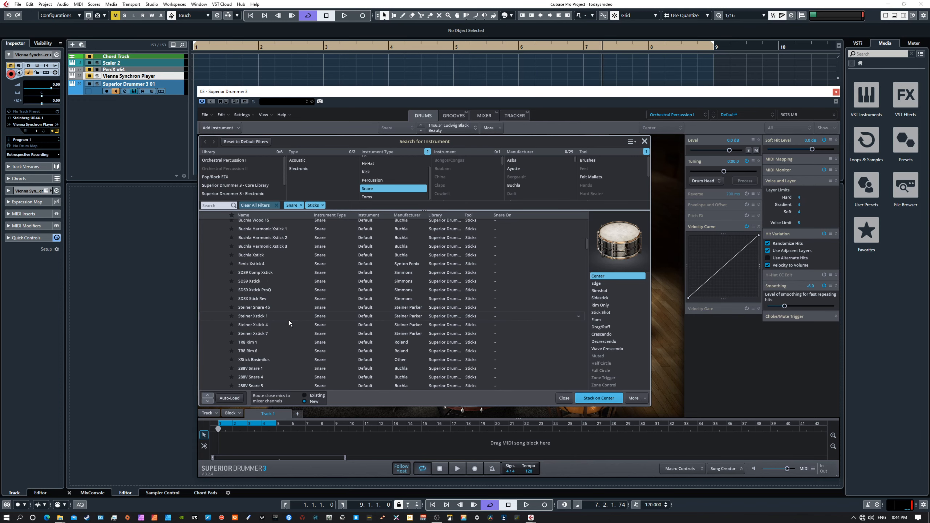
scroll(291, 320, down, 10)
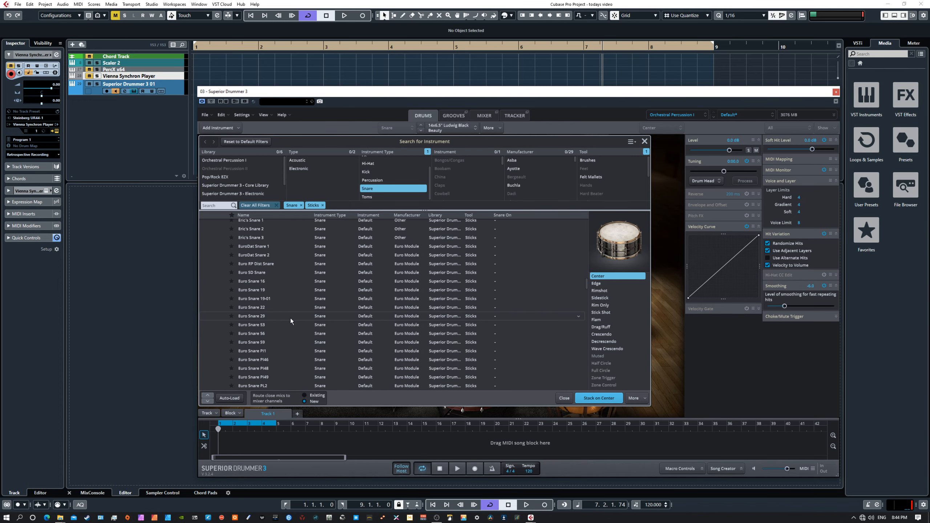
scroll(291, 321, up, 6)
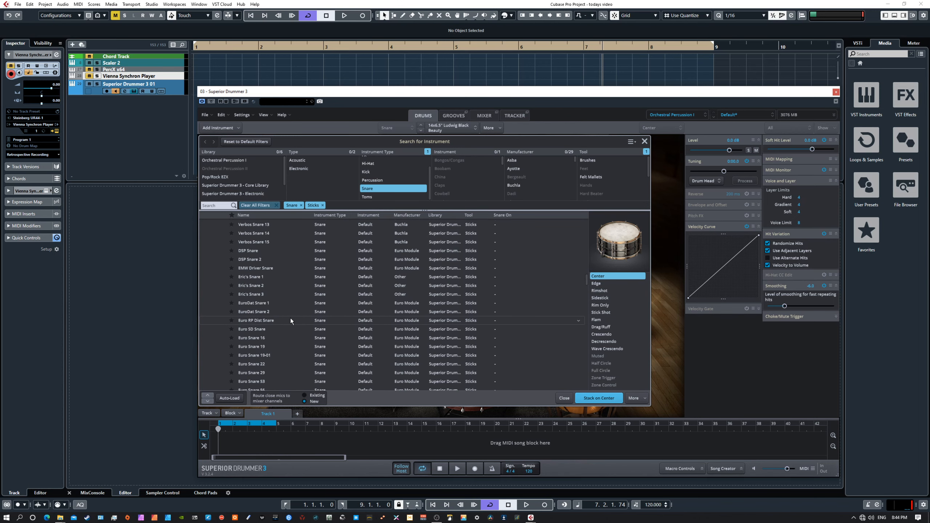
scroll(288, 288, up, 8)
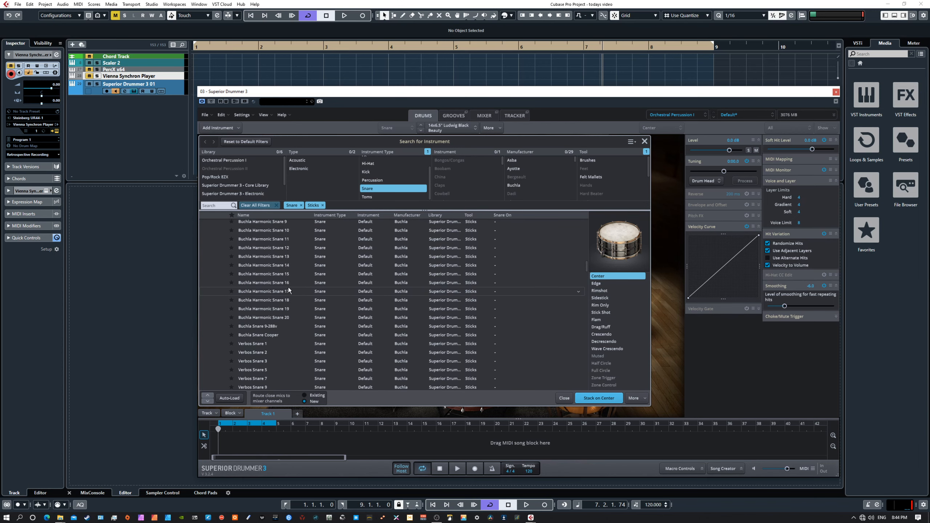
scroll(294, 284, up, 1)
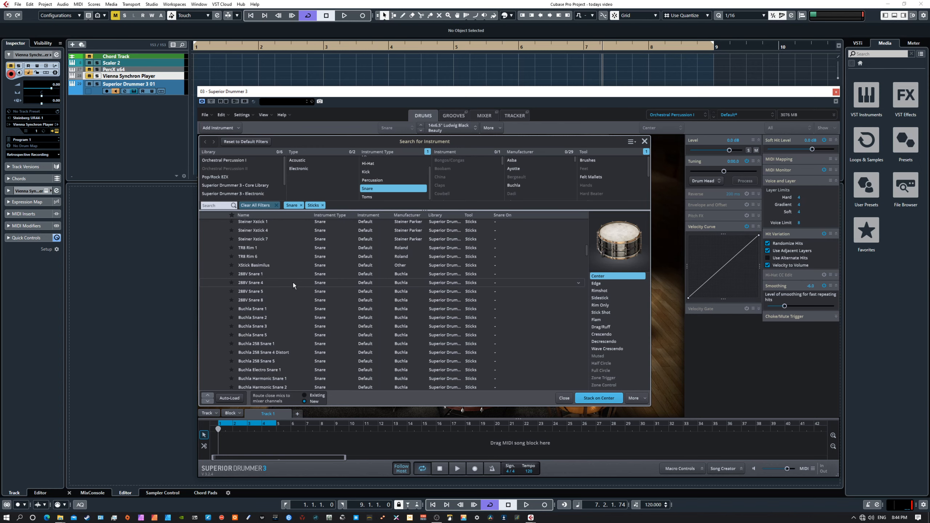
scroll(293, 285, down, 3)
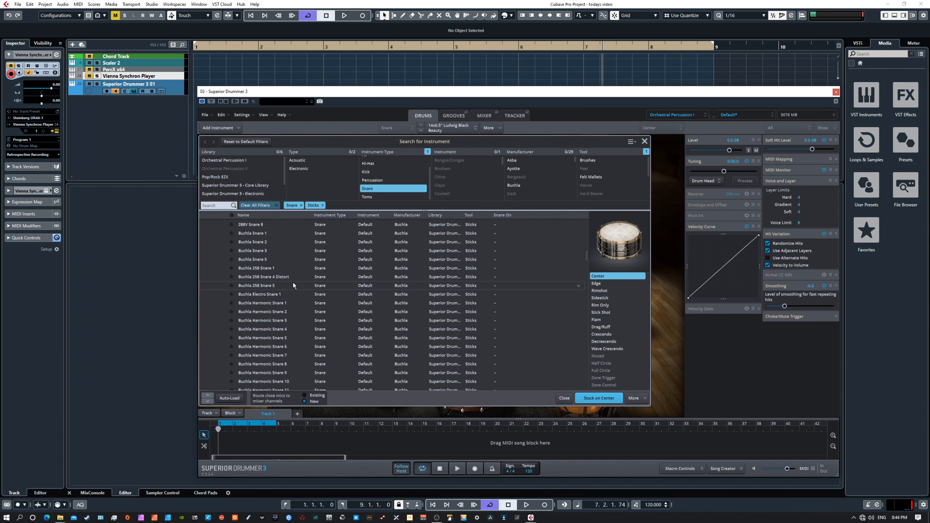
Try snare candidates such as Buchla Snare 3, Verbos Snare 14, DSP Snare and Euro Snare 53.
click(274, 252)
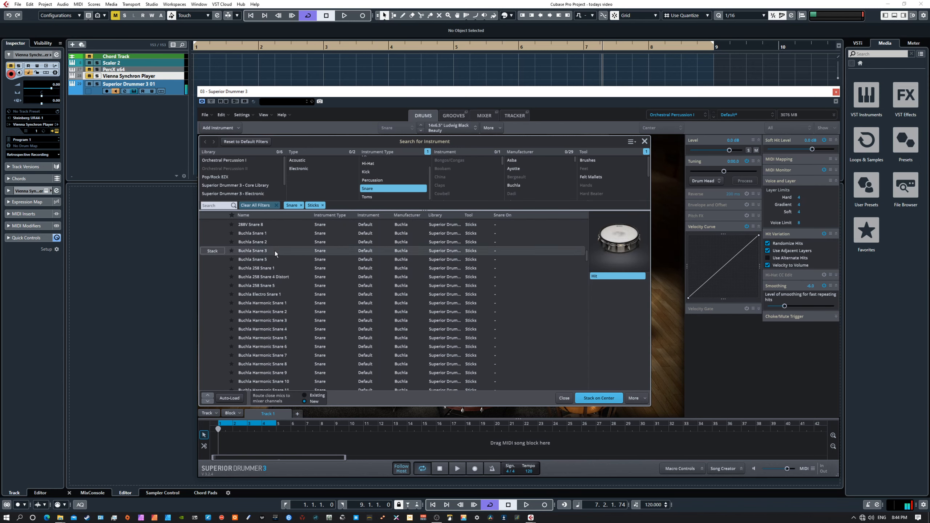
click(286, 332)
scroll(287, 332, down, 6)
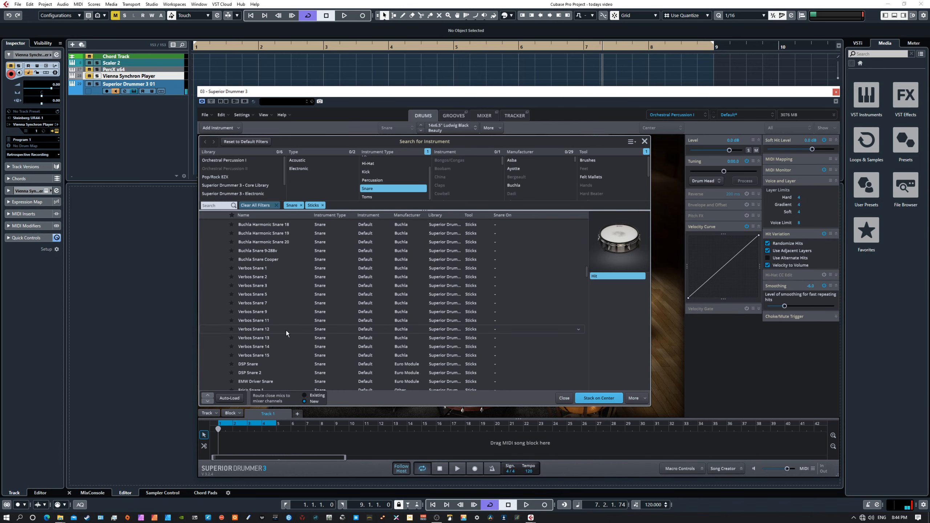
click(274, 306)
click(270, 326)
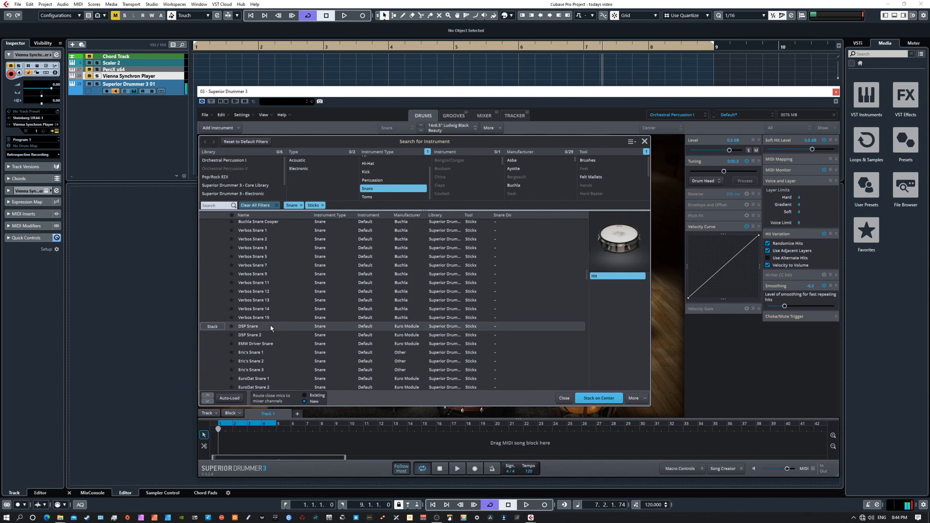
click(279, 359)
scroll(291, 351, down, 4)
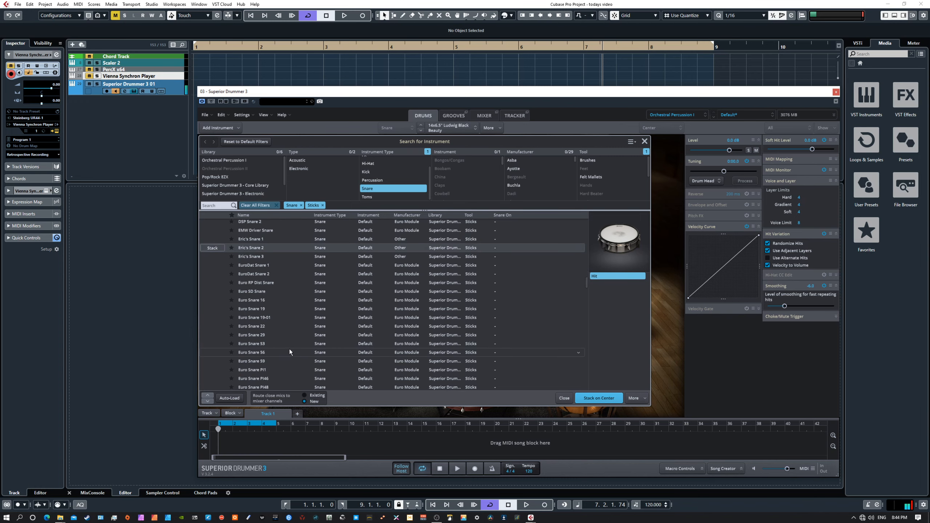
click(279, 346)
scroll(285, 340, up, 8)
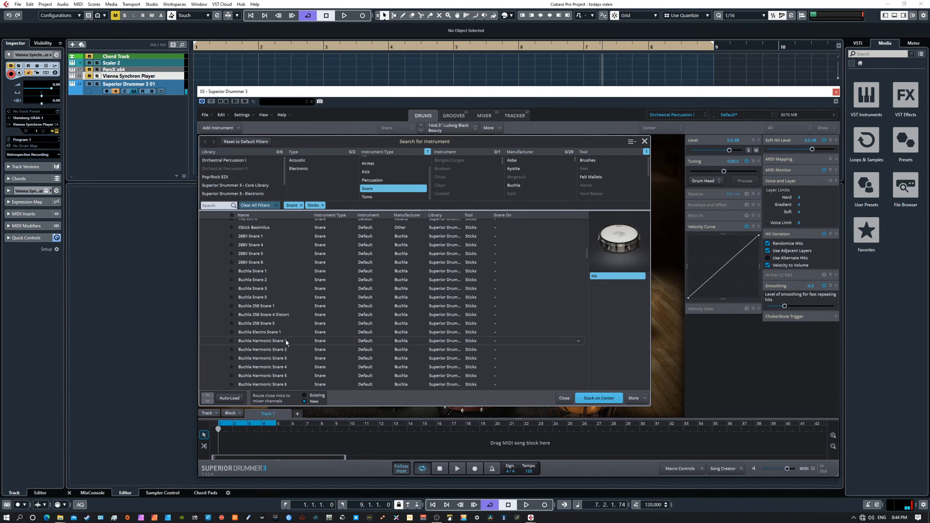
scroll(286, 342, up, 5)
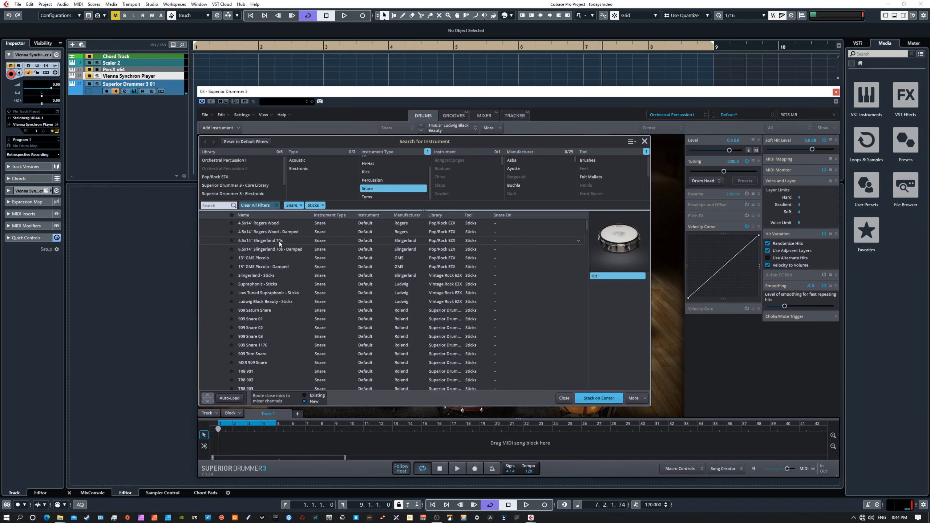
Select the 4.5x14" Rogers Wood - Damped snare and audition it three times.
click(274, 233)
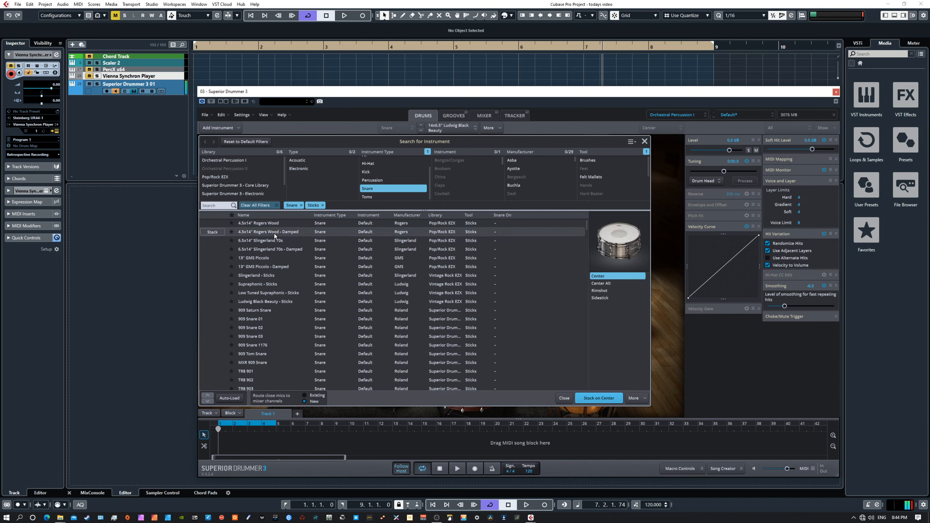
click(622, 238)
click(623, 238)
click(622, 238)
Stack the Rogers Wood snare on Center and audition the upper and lower layers.
click(597, 398)
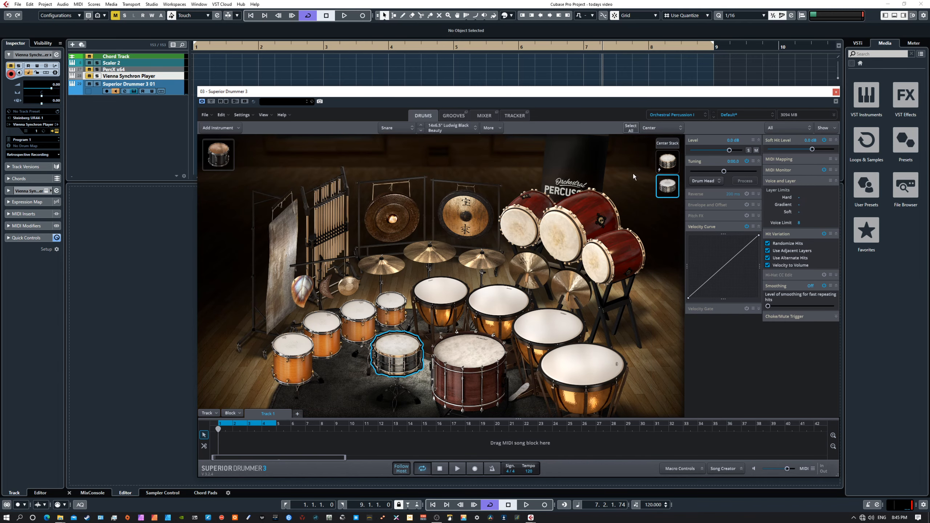
click(668, 162)
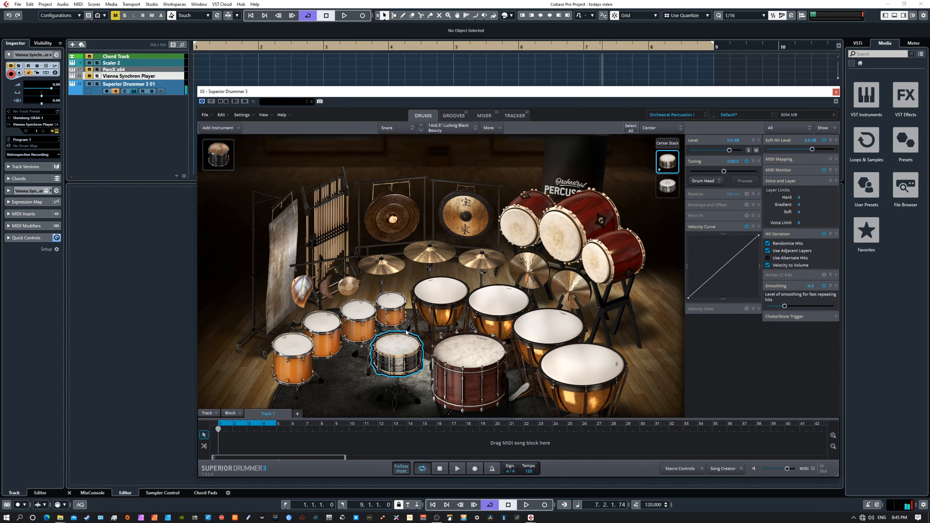
click(397, 344)
click(397, 344)
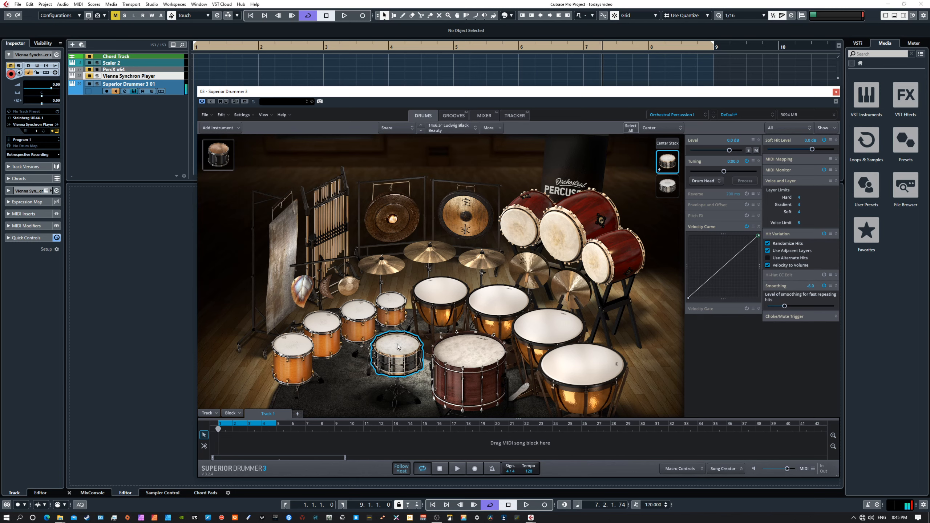
click(669, 188)
click(669, 188)
click(669, 188)
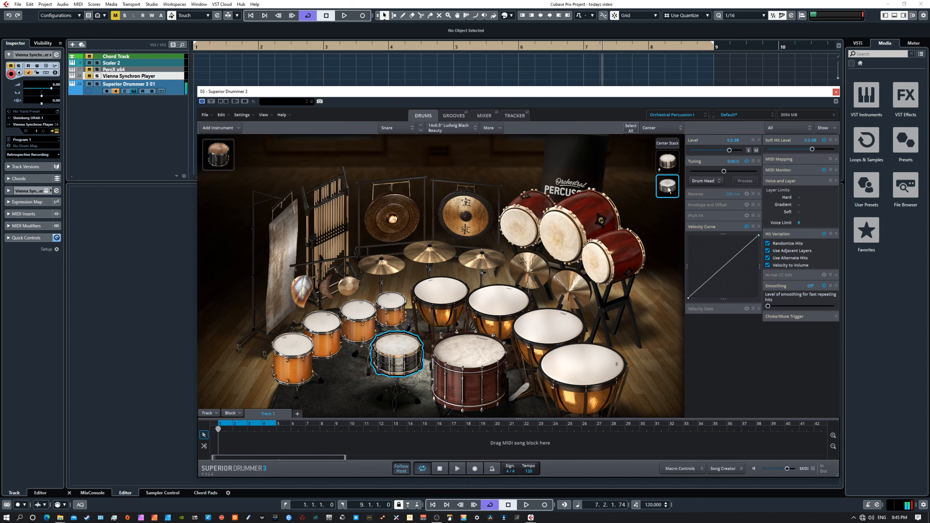
click(670, 144)
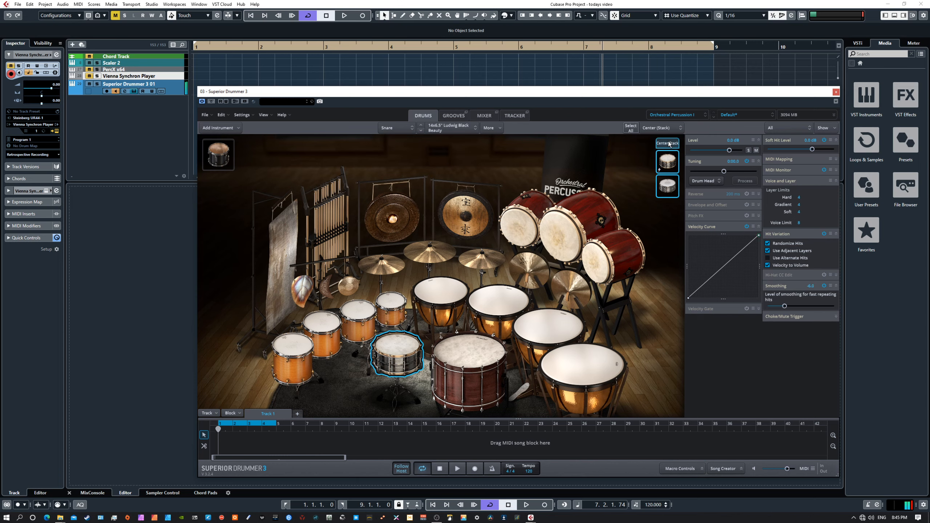
Tune the lower Rogers Wood layer slightly higher, comparing it with the upper layer.
click(669, 187)
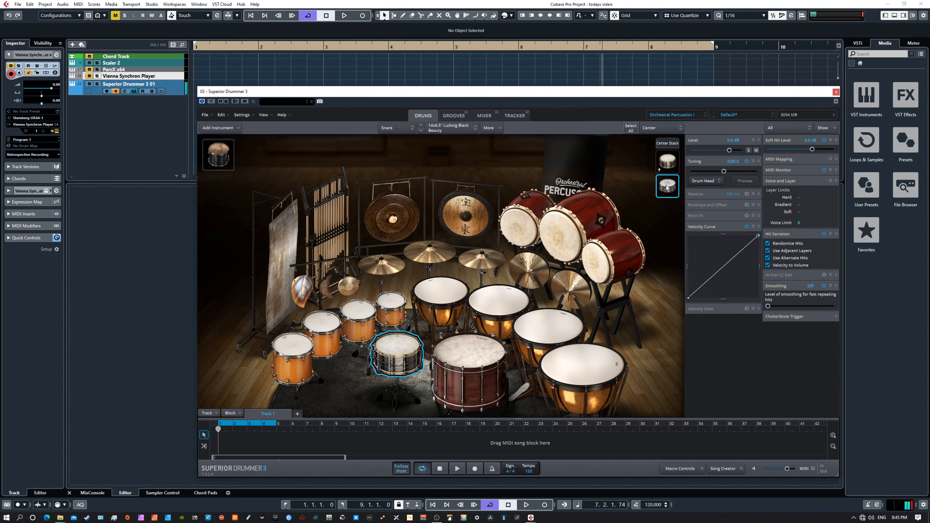
click(668, 165)
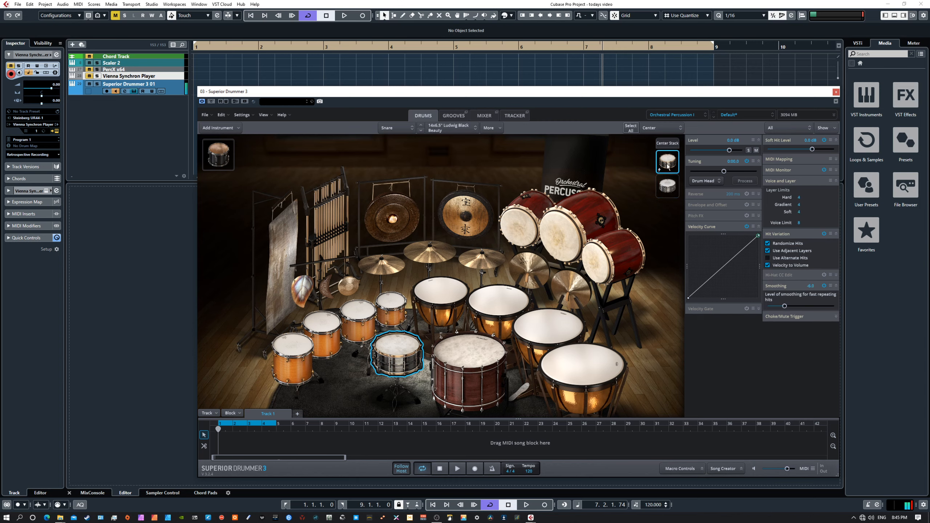
click(665, 144)
click(664, 144)
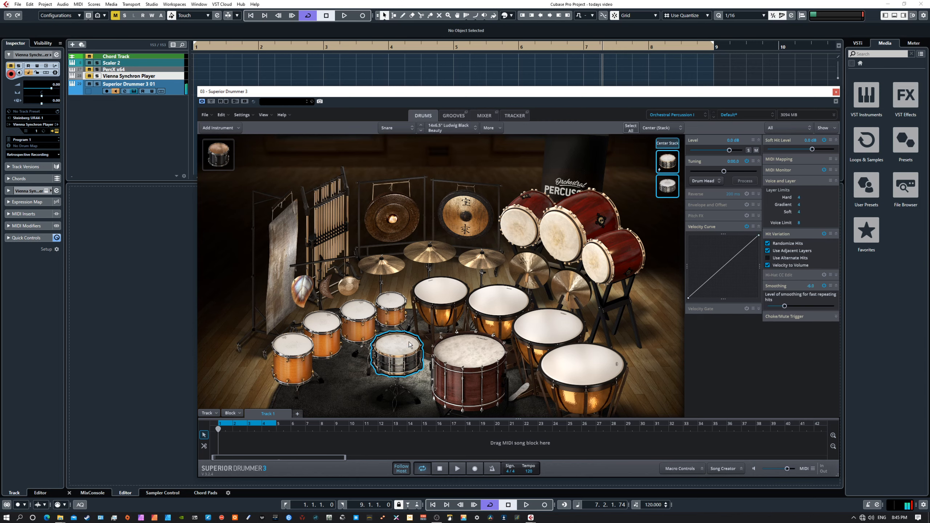
click(661, 190)
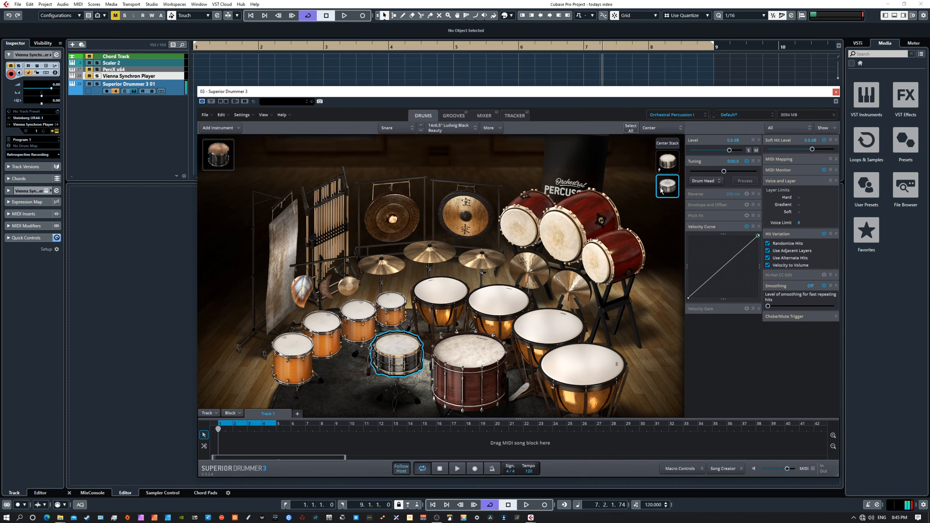
click(661, 191)
drag(724, 171, 736, 172)
click(669, 186)
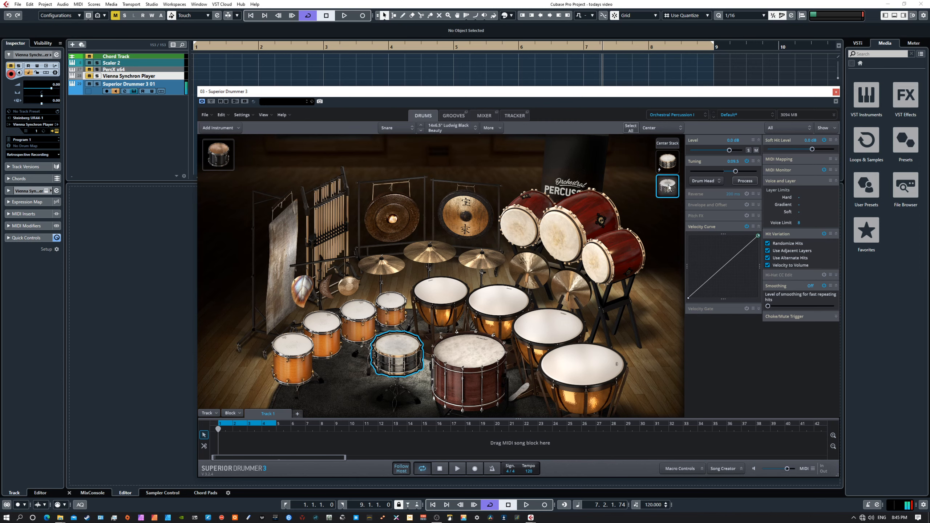
click(669, 187)
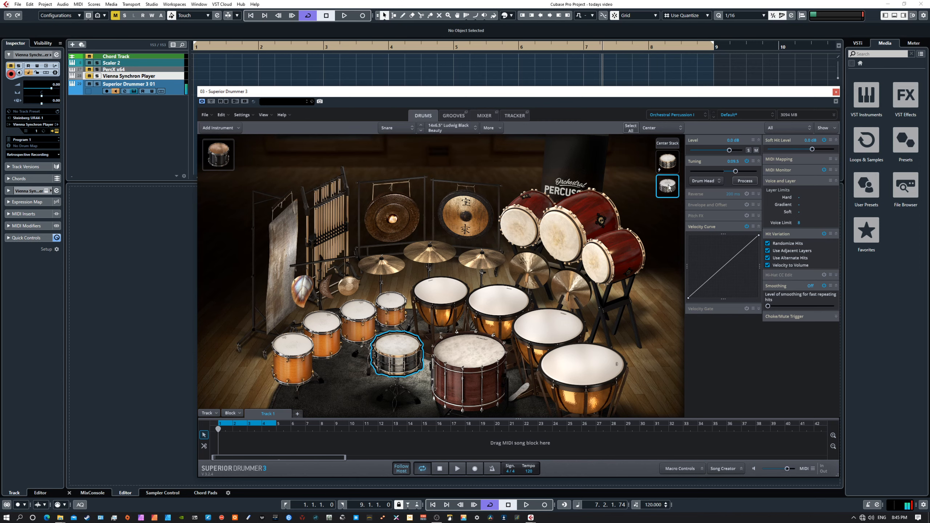
click(669, 187)
click(669, 187)
Lower the Rogers Wood layer to -18.9 dB and audition the combined Center stack.
click(667, 143)
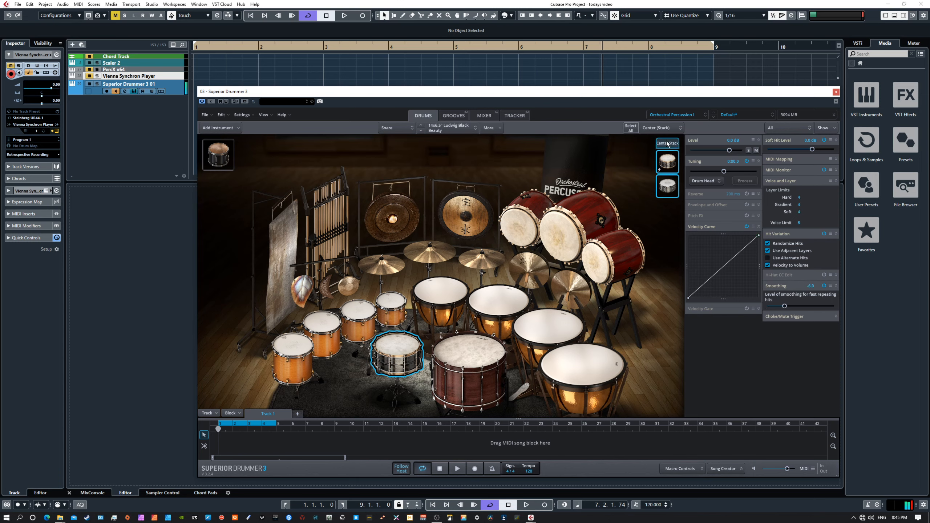
click(669, 187)
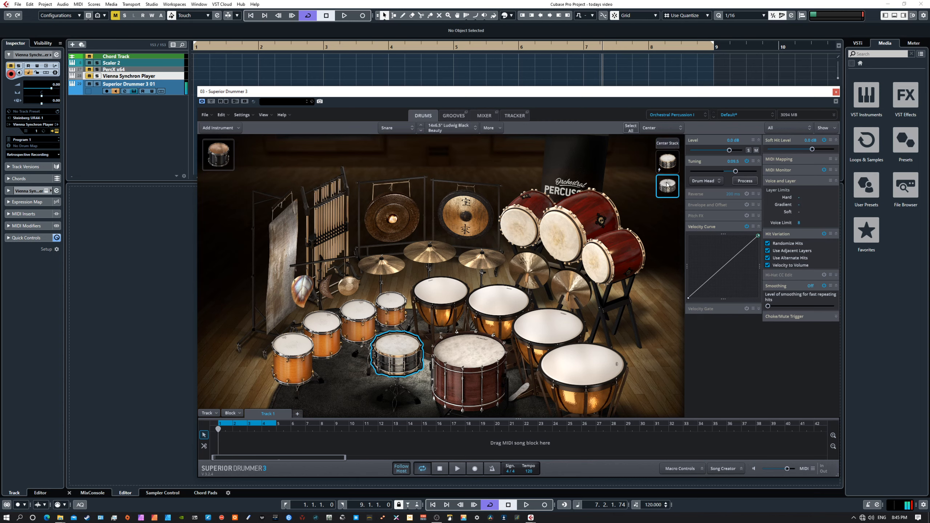
drag(729, 151, 712, 152)
click(666, 188)
click(668, 185)
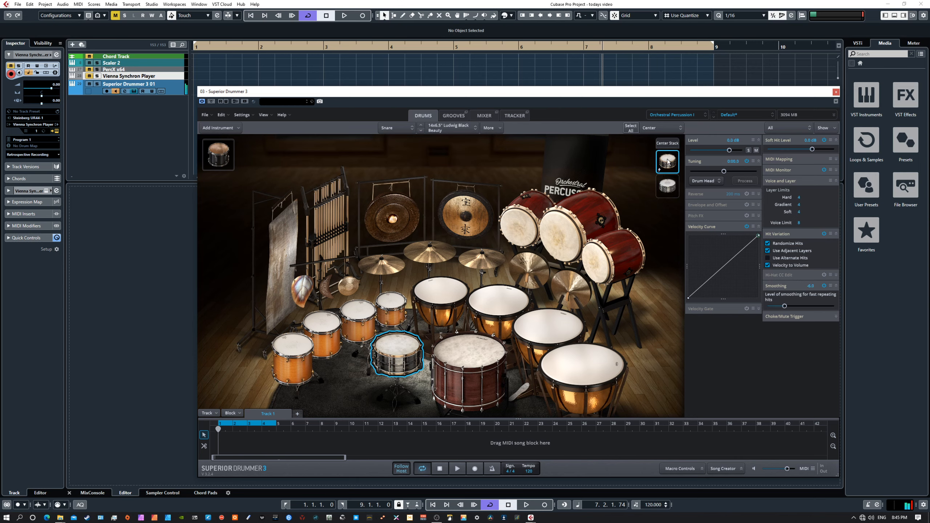
click(667, 144)
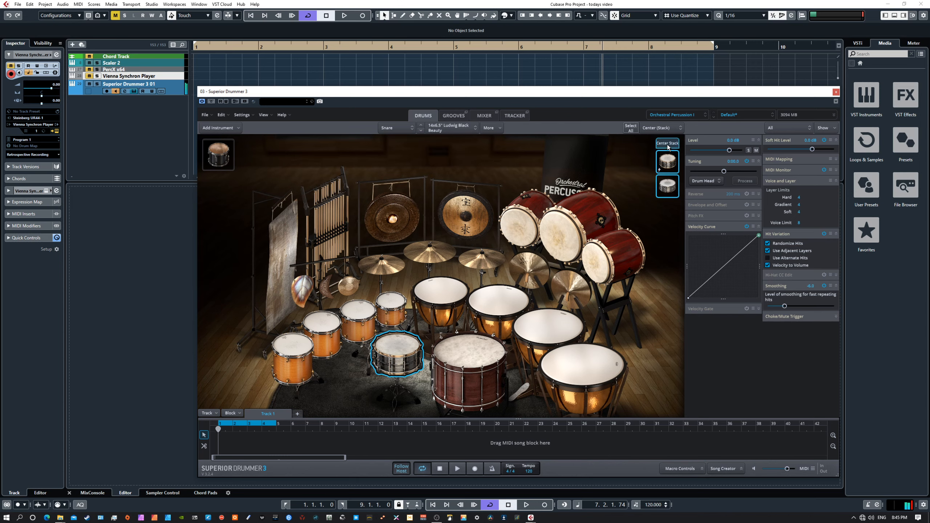
click(667, 144)
Audition the stacked snare and switch its articulation view to Edge.
click(399, 343)
click(398, 342)
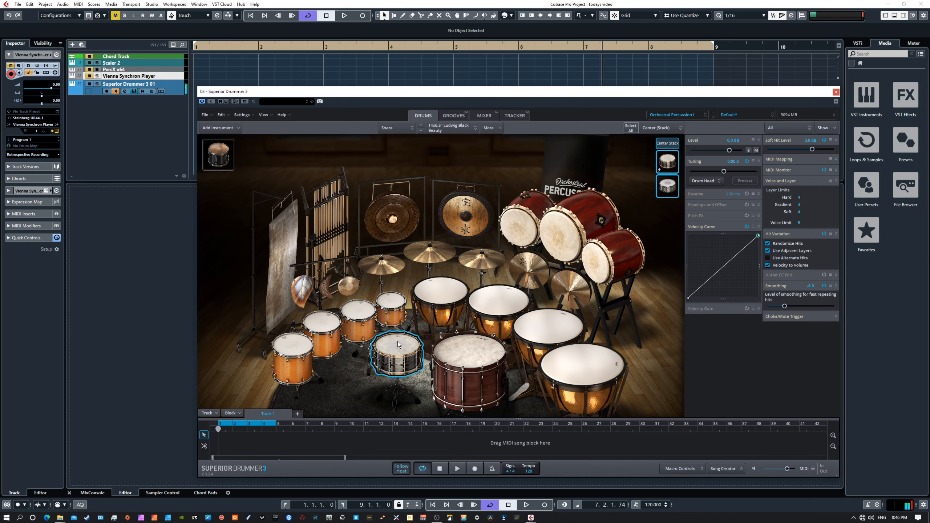
click(663, 128)
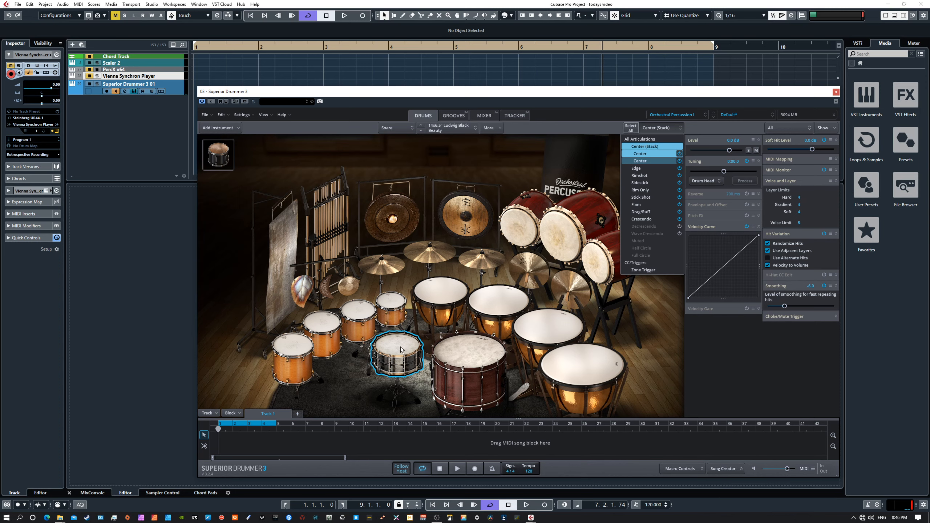
click(658, 169)
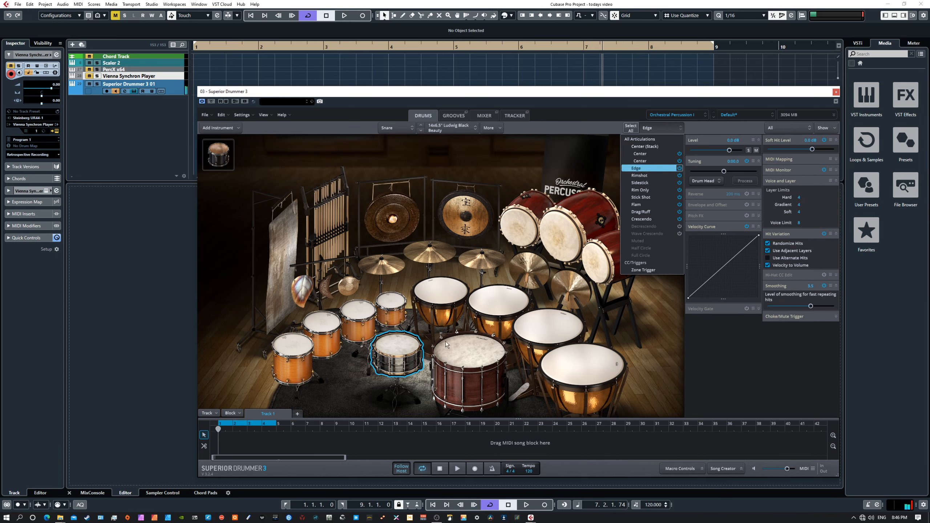
click(401, 350)
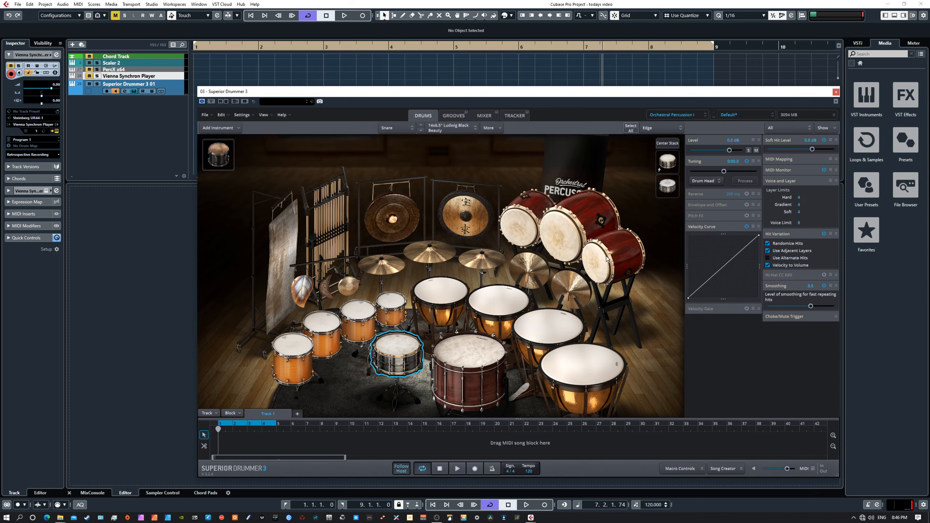
Search for an Edge stack snare, trying GMS Piccolo, Supraphonic, Black Beauty and 909 Saturn.
click(491, 128)
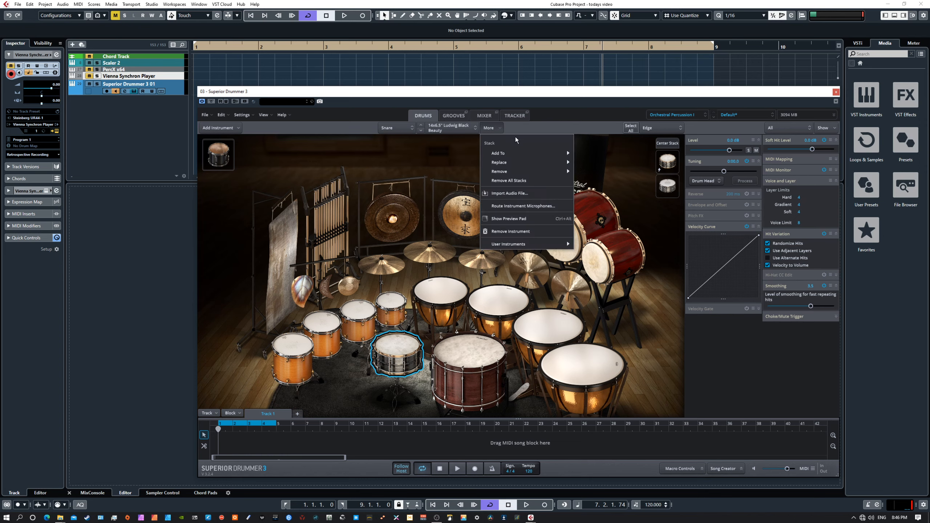
mouse_move(532, 155)
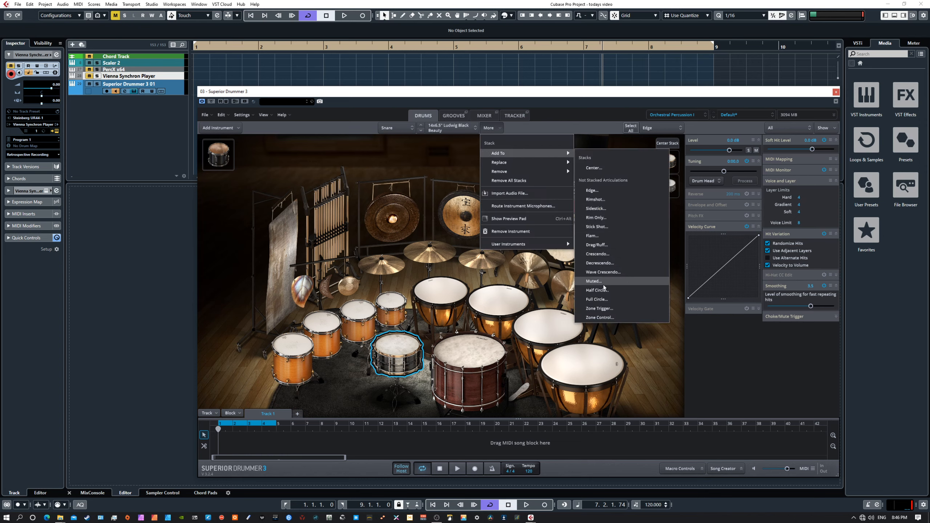
click(591, 191)
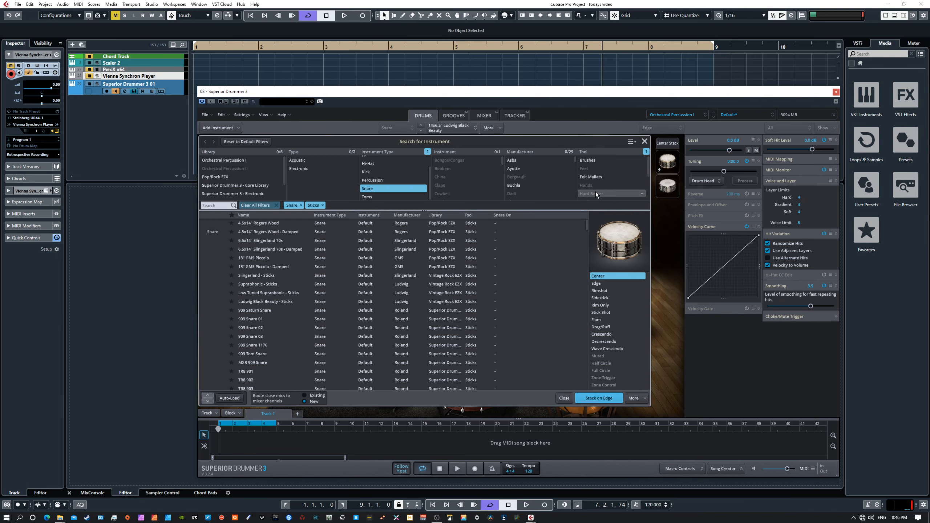
click(597, 285)
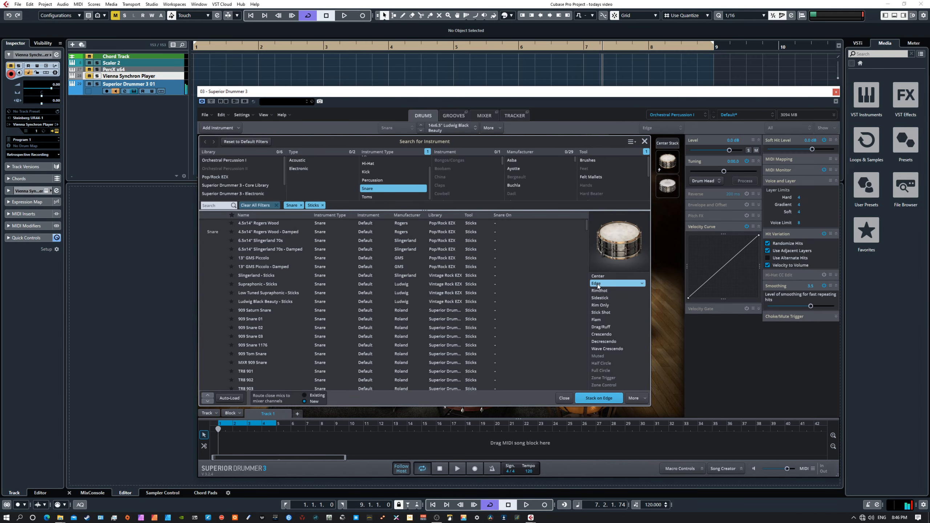
click(277, 258)
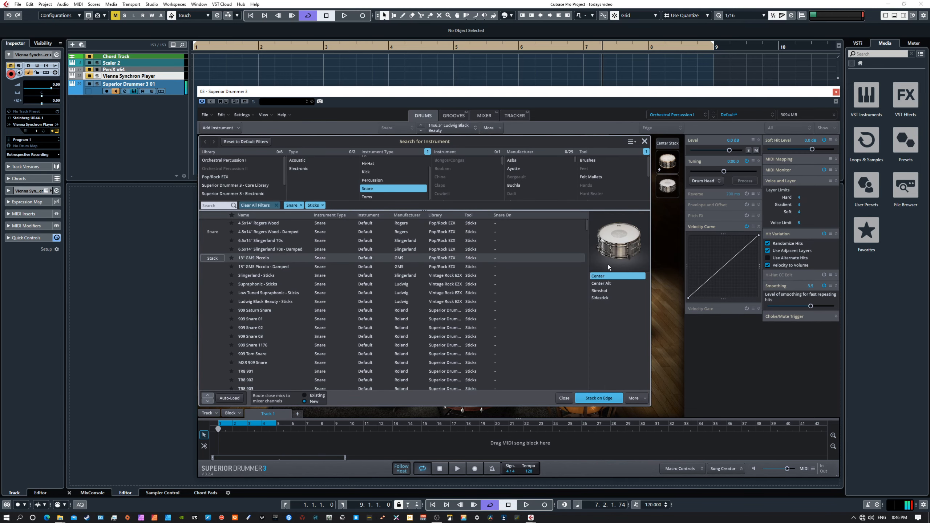
click(600, 299)
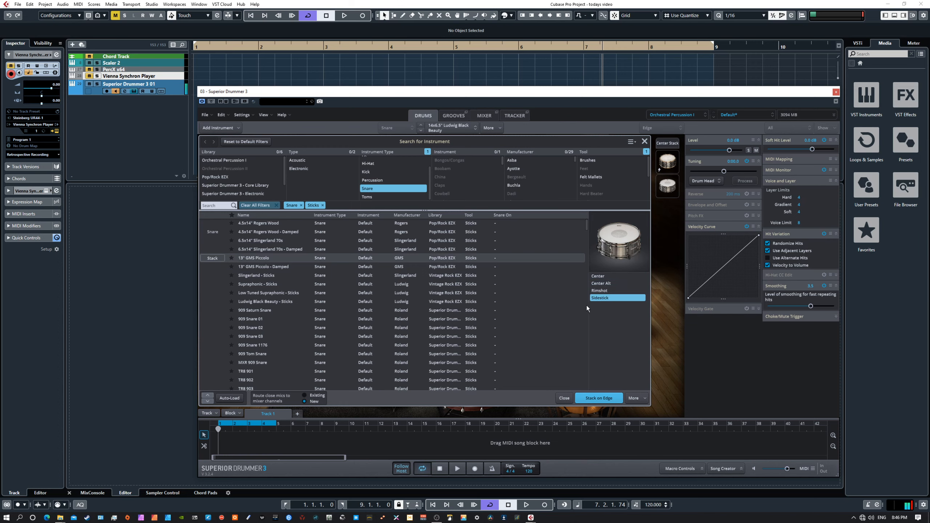
click(276, 285)
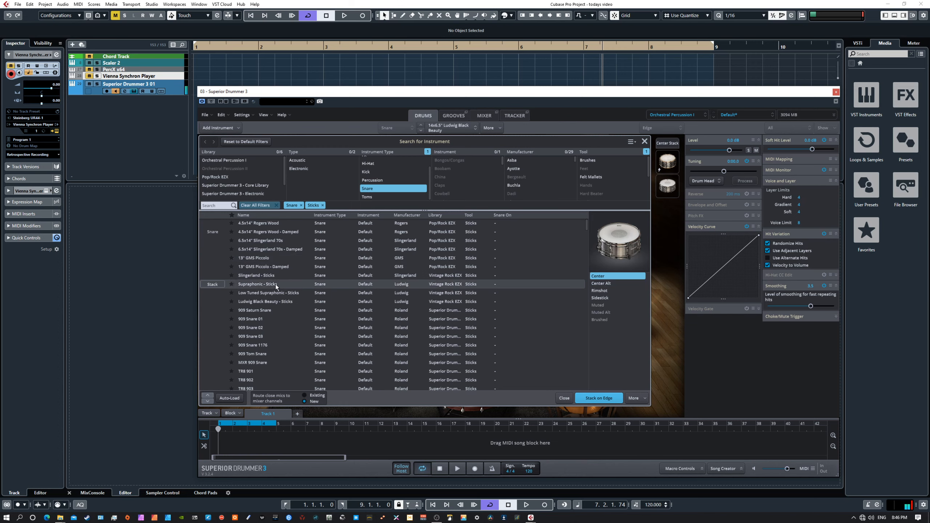
click(266, 302)
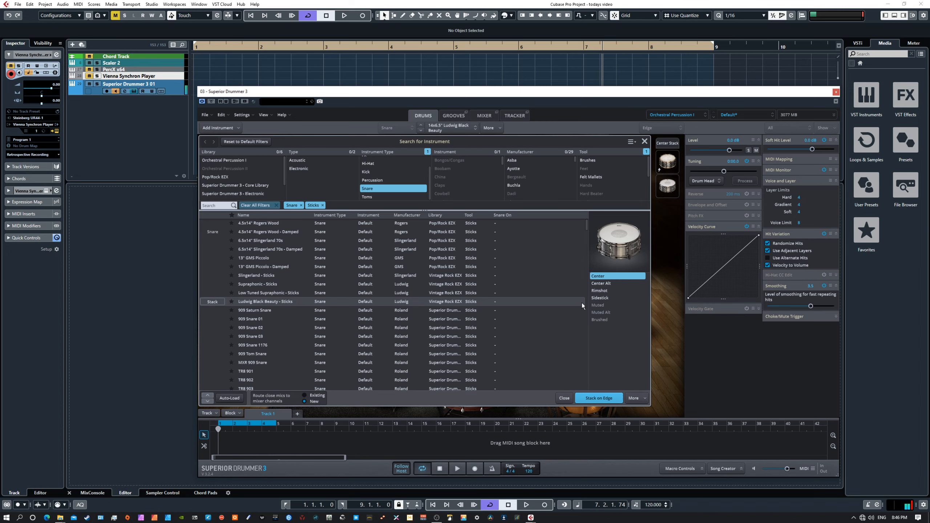
click(273, 311)
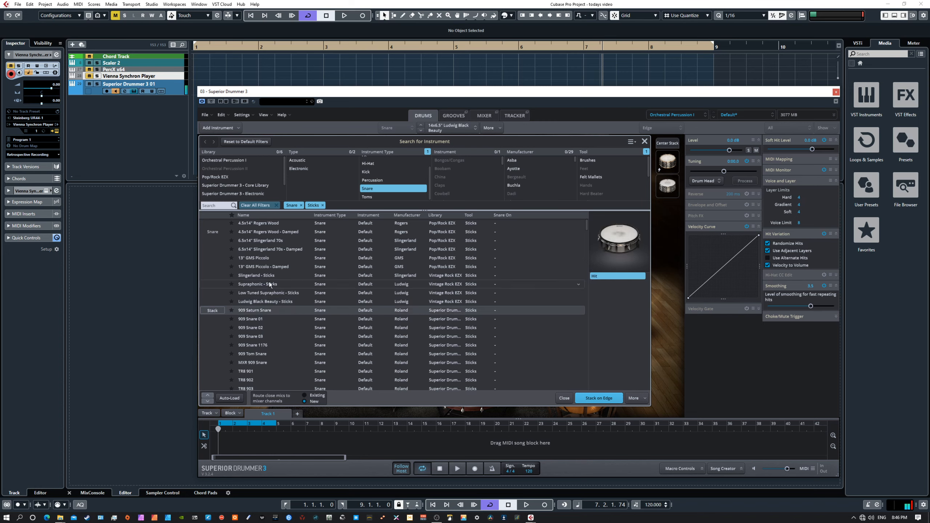
Stack the 4.5x14" Rogers Wood - Damped snare's Sidestick articulation onto Edge.
click(266, 252)
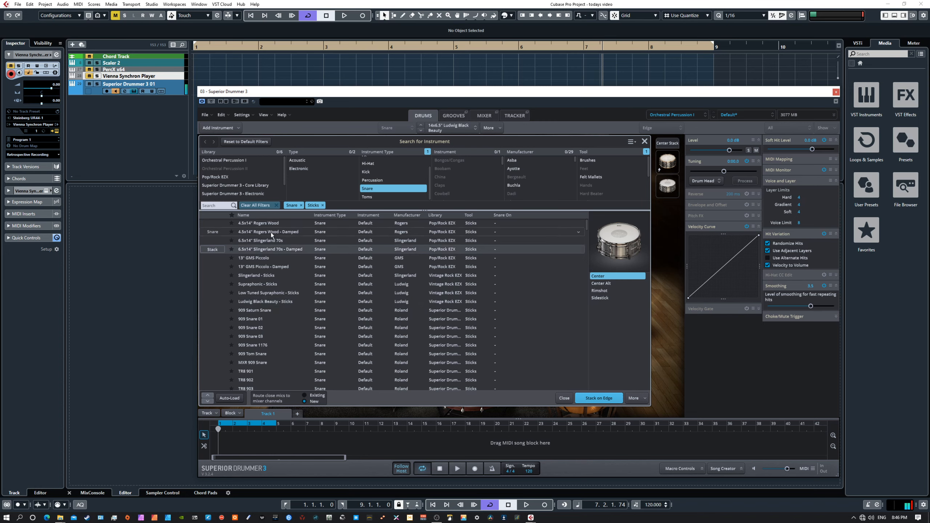
click(270, 233)
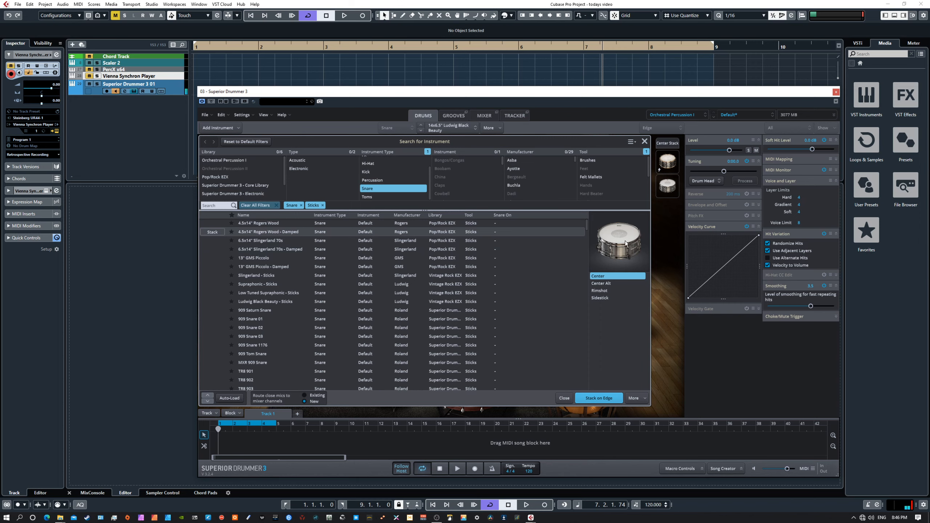
click(610, 291)
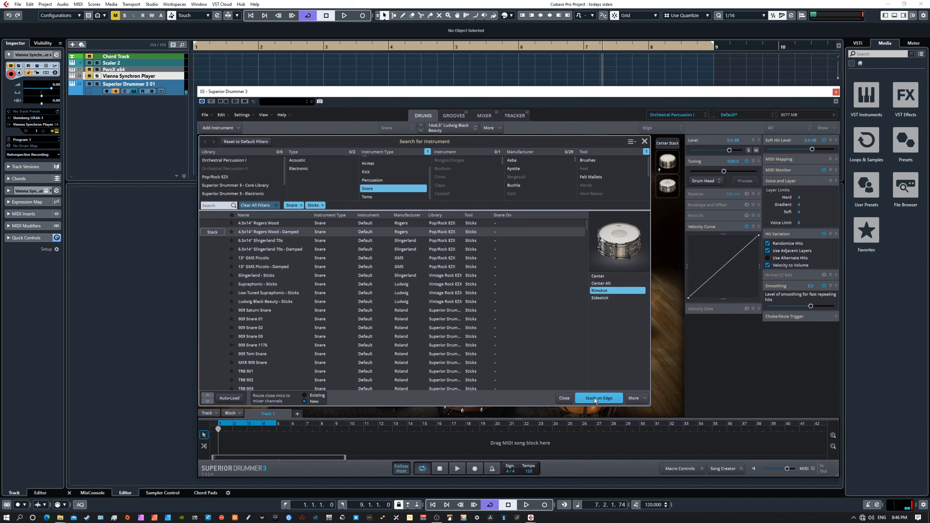
click(609, 299)
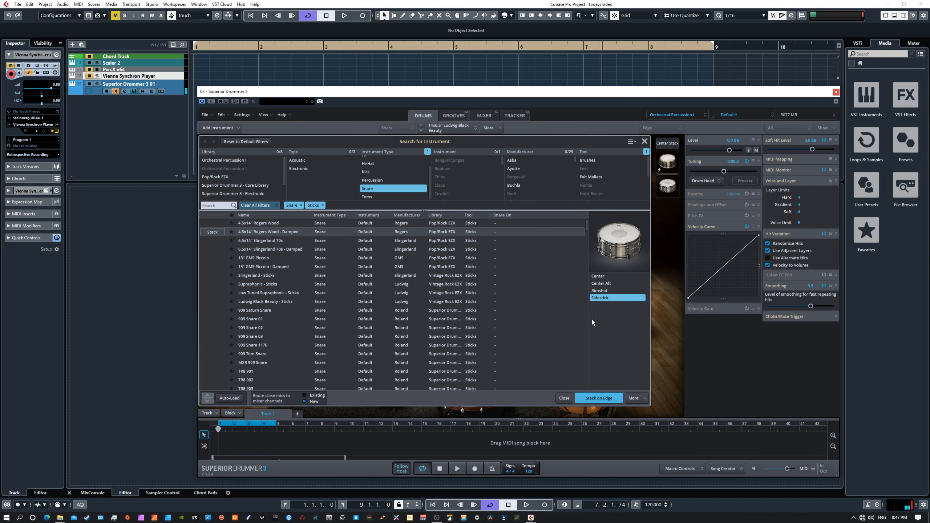
click(600, 399)
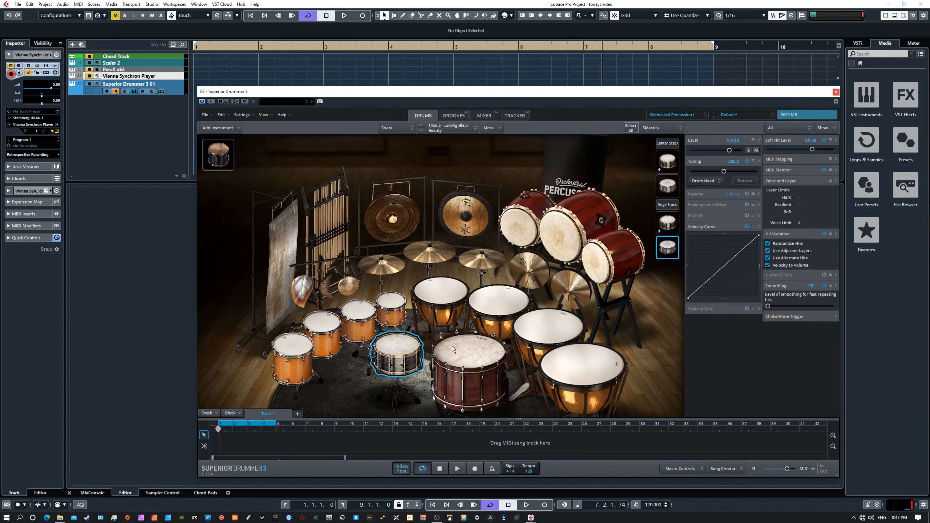
Select the stacked Sidestick layer in Edge Stack and turn its level down.
click(399, 349)
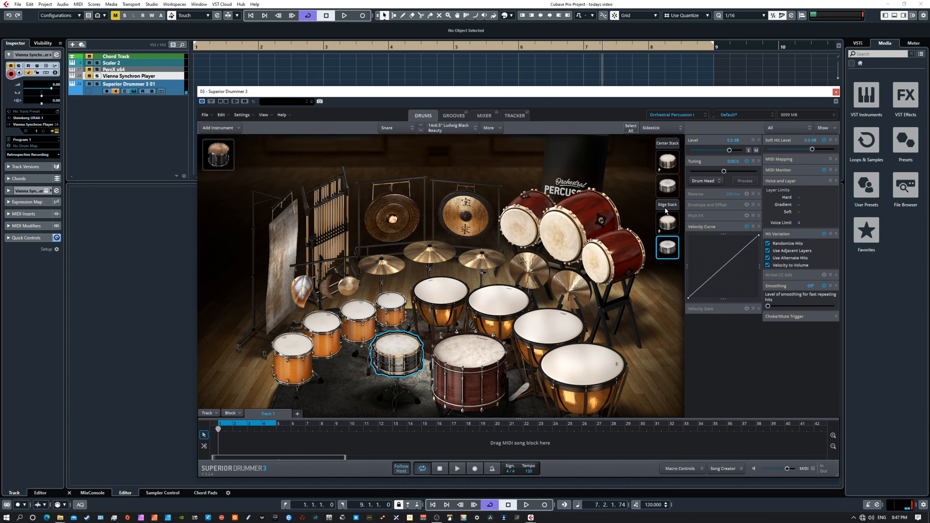
click(667, 222)
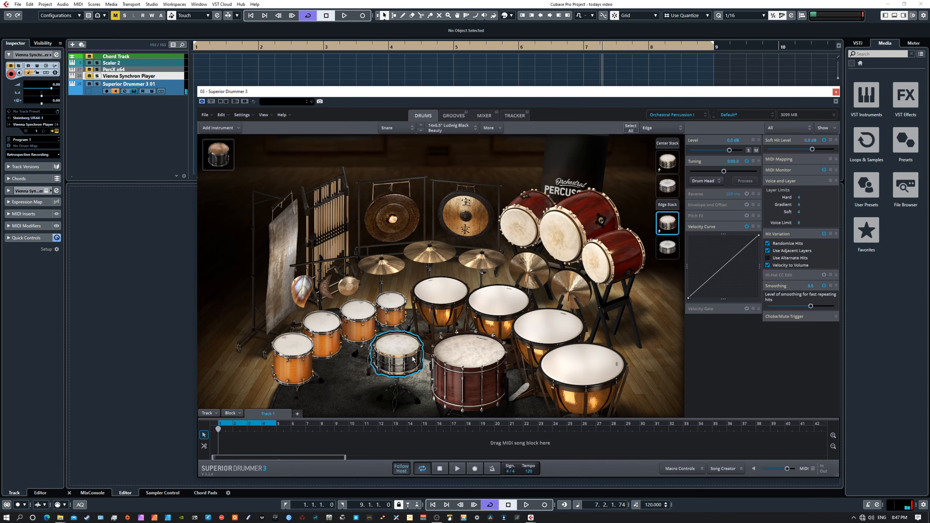
click(670, 250)
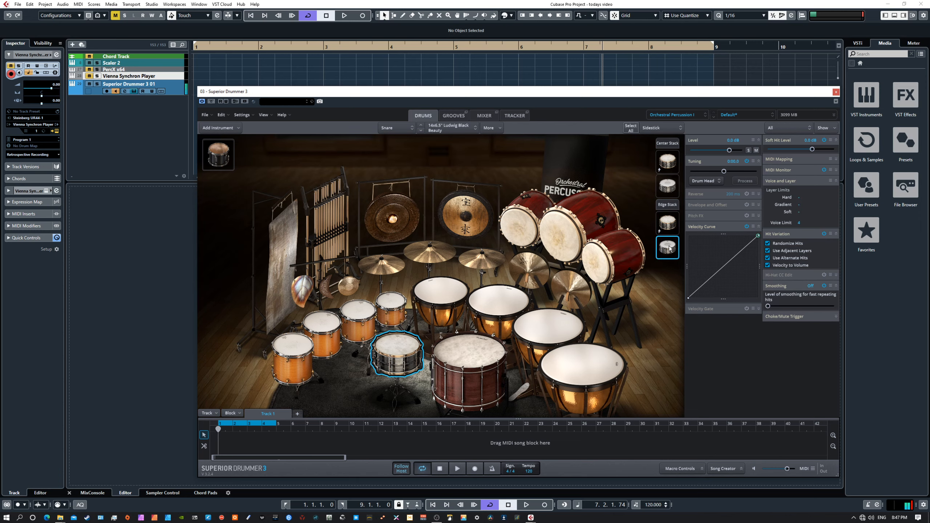
click(670, 248)
drag(730, 150, 738, 173)
Audition the quieter Sidestick layer, then compare Edge (Stack) with the plain Edge.
click(671, 206)
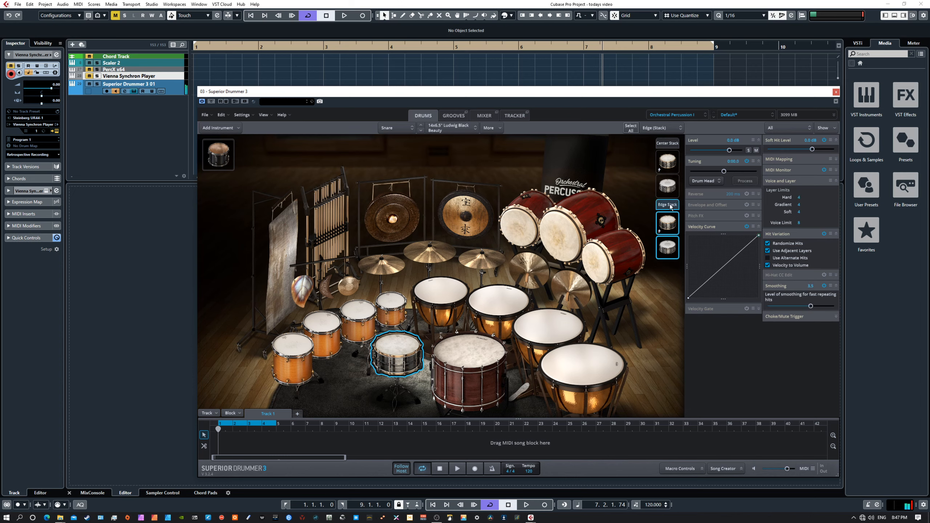
click(668, 247)
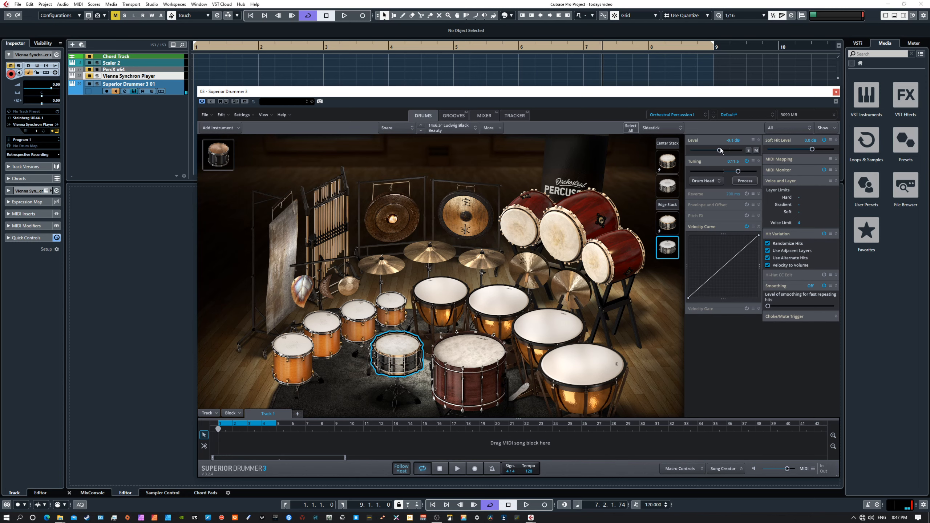
click(670, 251)
click(670, 250)
click(670, 248)
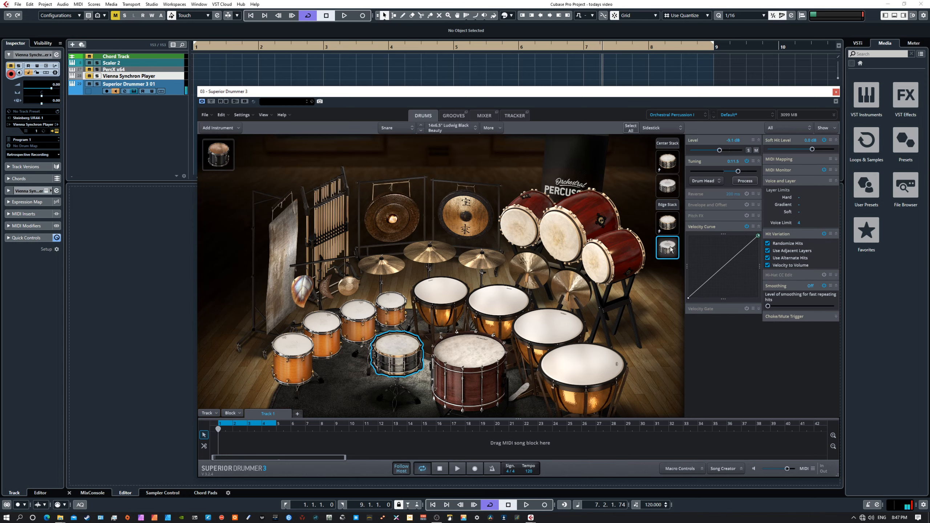
click(671, 226)
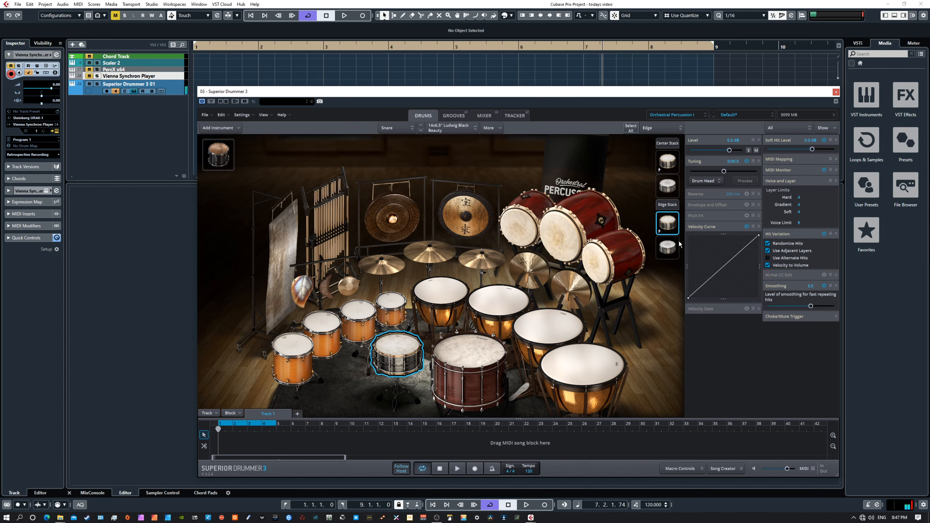
click(671, 205)
click(671, 205)
Replay the combined edge stack, then reload Orchestral Percussion I at its Default preset.
click(676, 205)
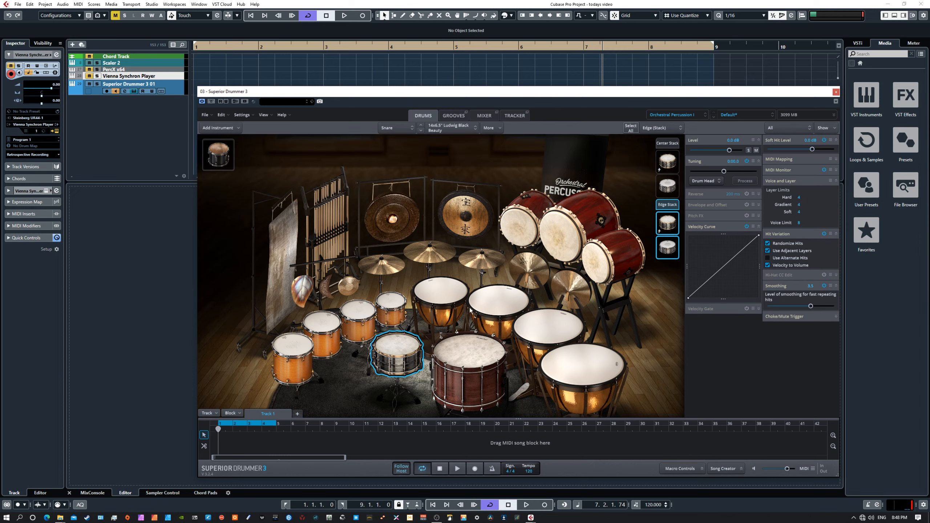
click(666, 114)
click(677, 140)
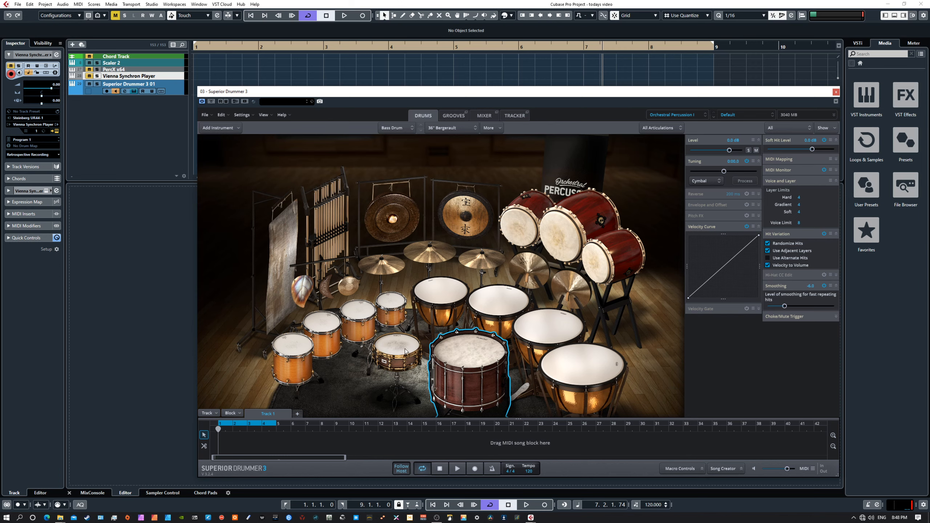
click(469, 349)
click(469, 353)
click(492, 131)
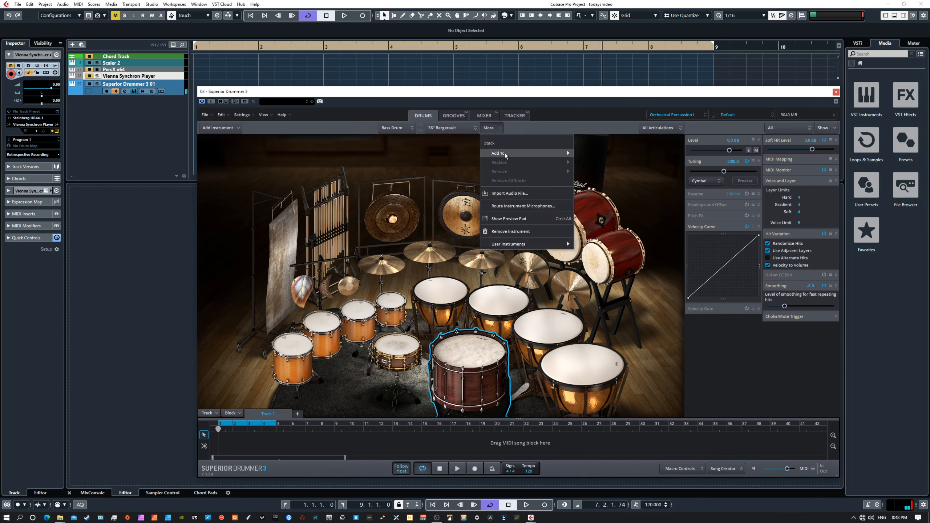
mouse_move(560, 154)
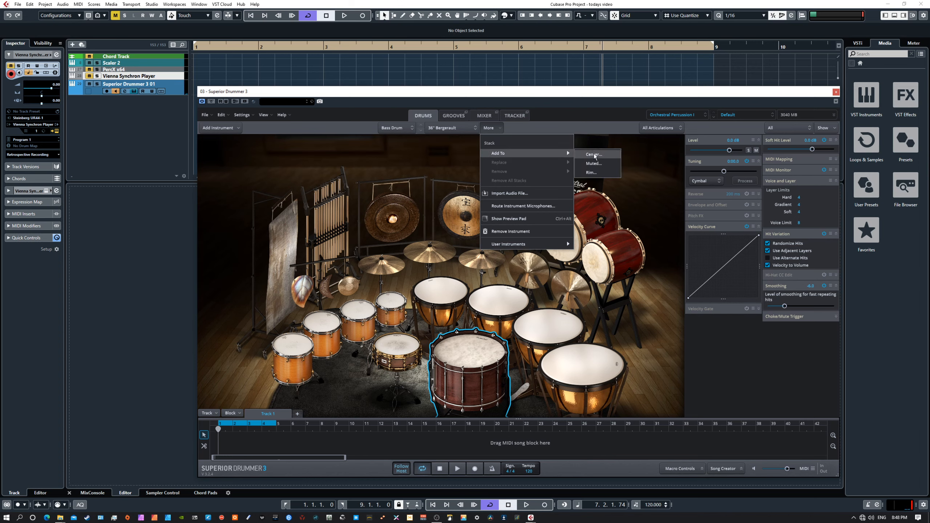
click(629, 178)
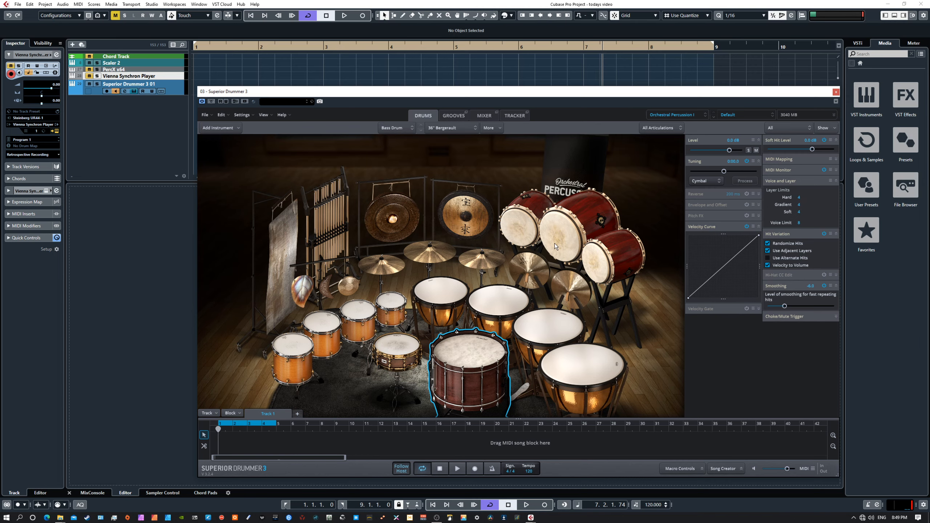
Look through a timpani's More > Add To menu, then show the Orchestral Percussion I grooves.
click(449, 117)
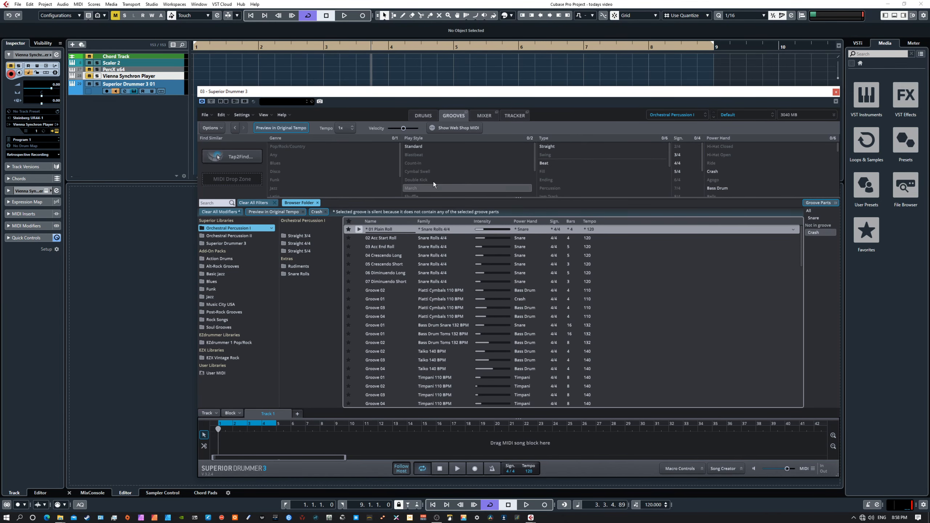
click(422, 116)
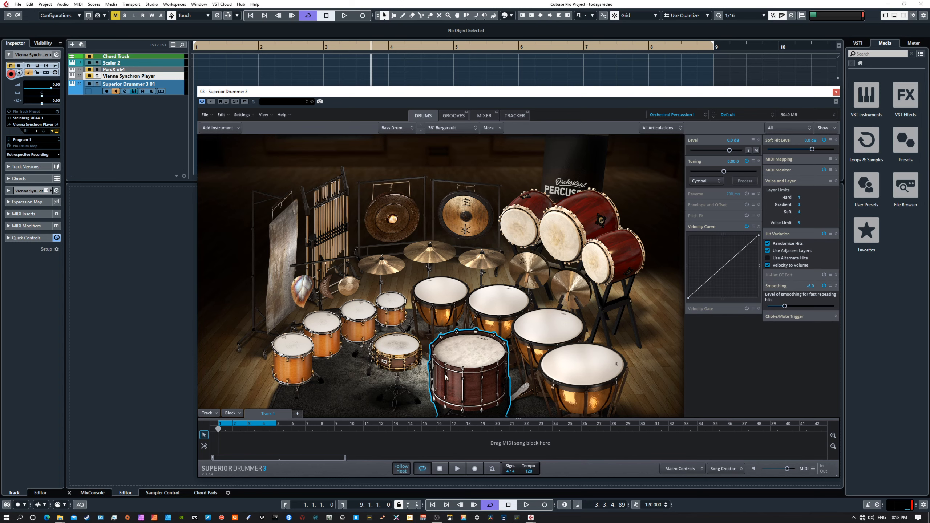
right_click(444, 291)
mouse_move(457, 307)
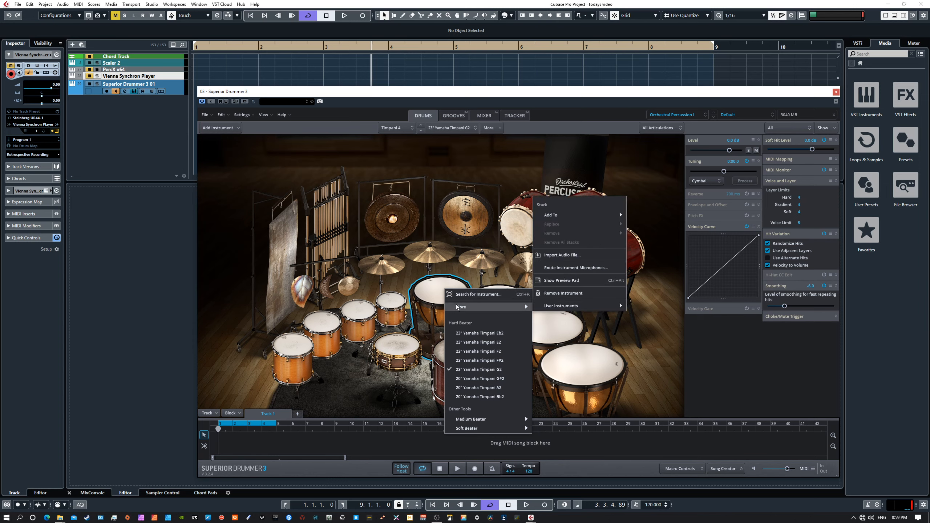
click(493, 128)
mouse_move(524, 156)
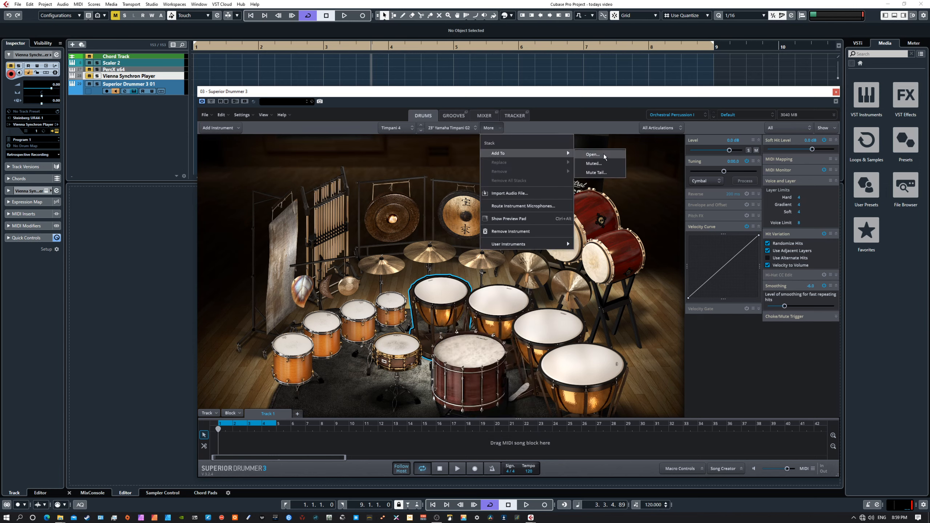
click(651, 339)
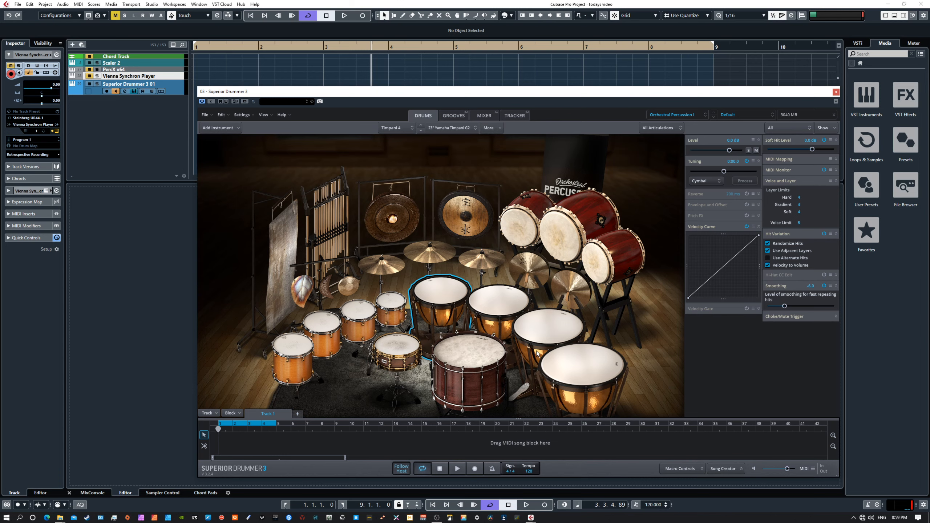
click(449, 115)
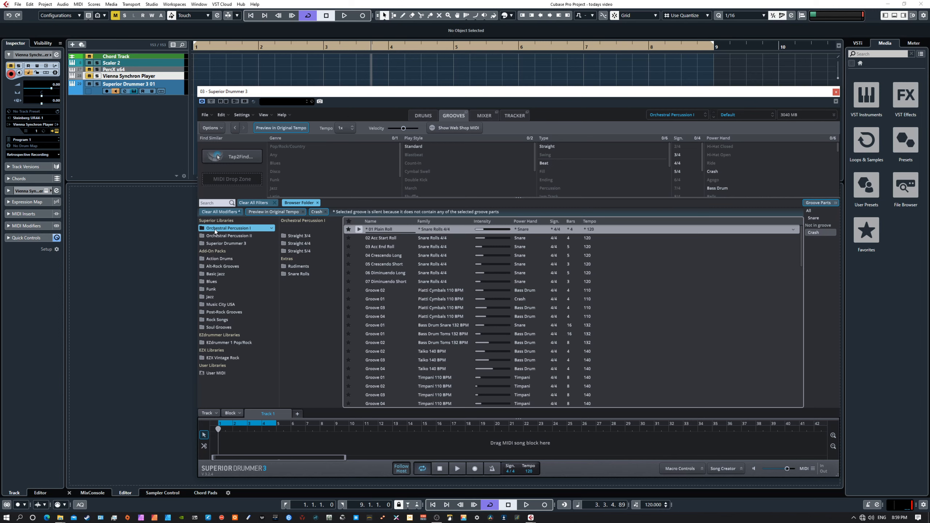
Preview Groove 02, cycle Groove Parts through Bass Drum, Snare and All, then preview Groove 01.
click(358, 290)
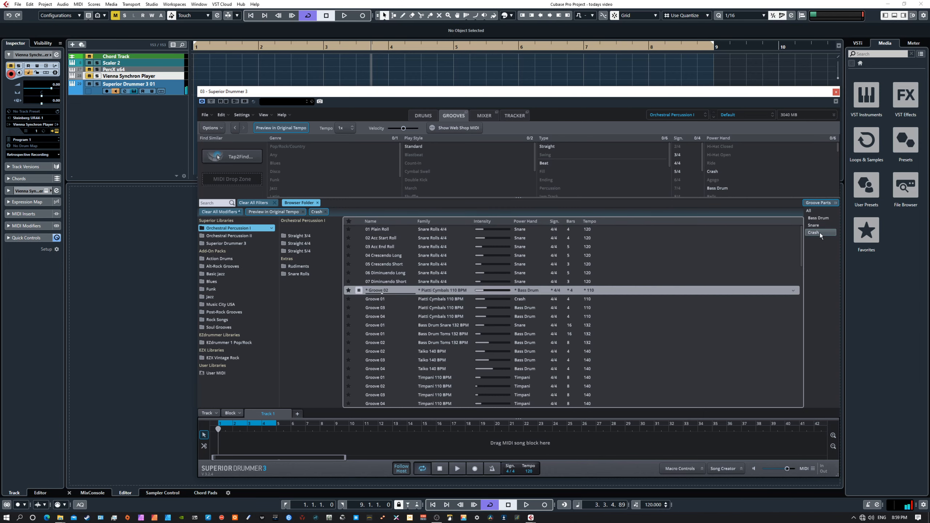
click(813, 211)
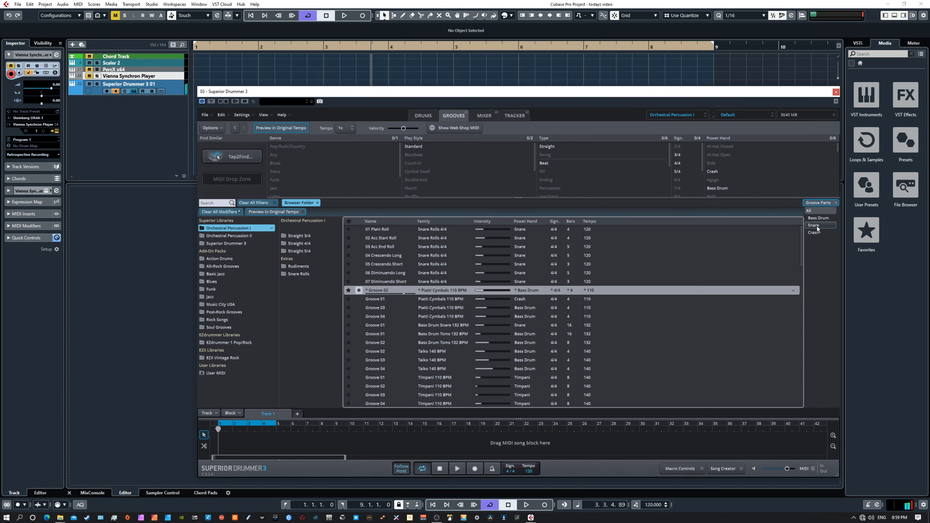
click(814, 219)
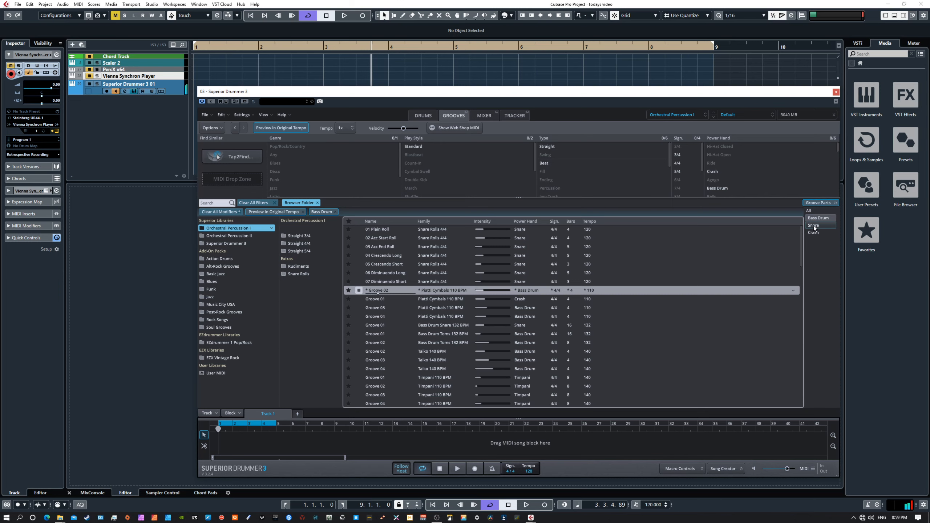
click(814, 227)
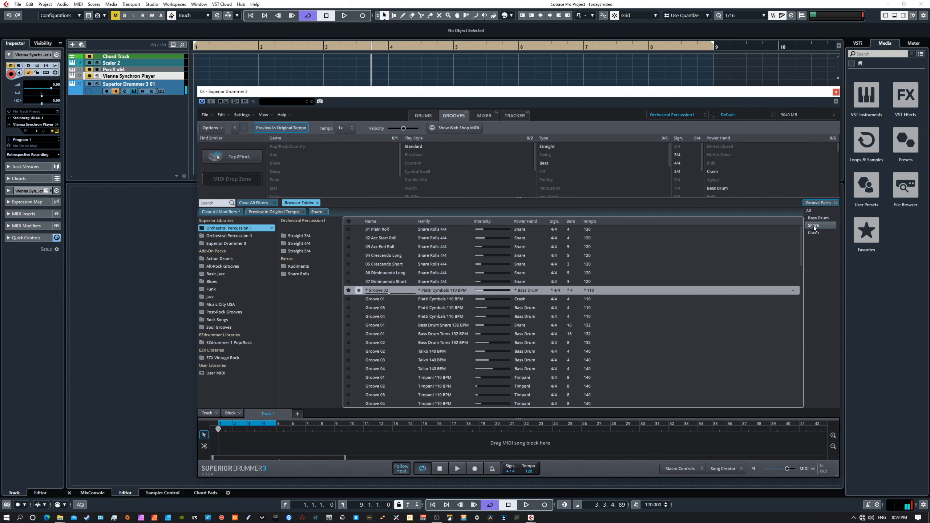
click(809, 211)
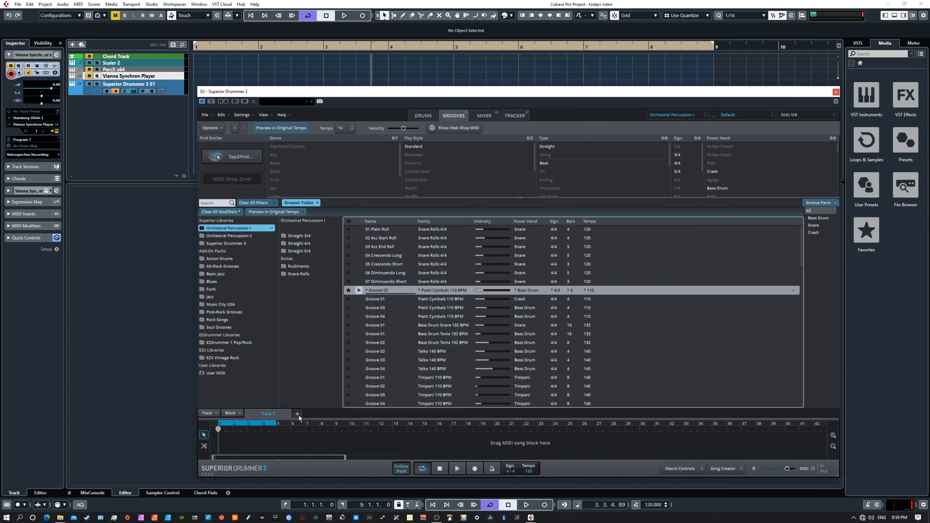
click(359, 291)
click(359, 299)
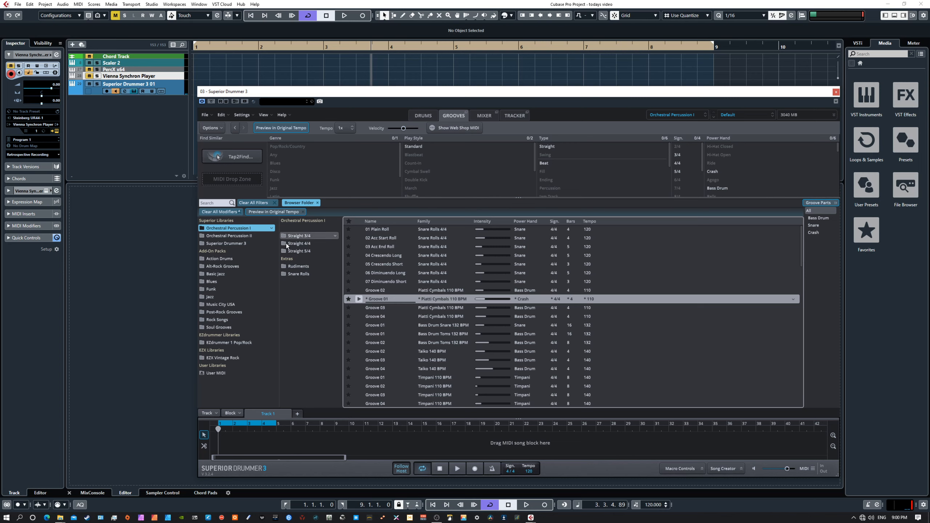
Open Rock Songs, preview Verse 03, and filter parts to Bass Drum, Snare, Toms and Crash.
click(230, 319)
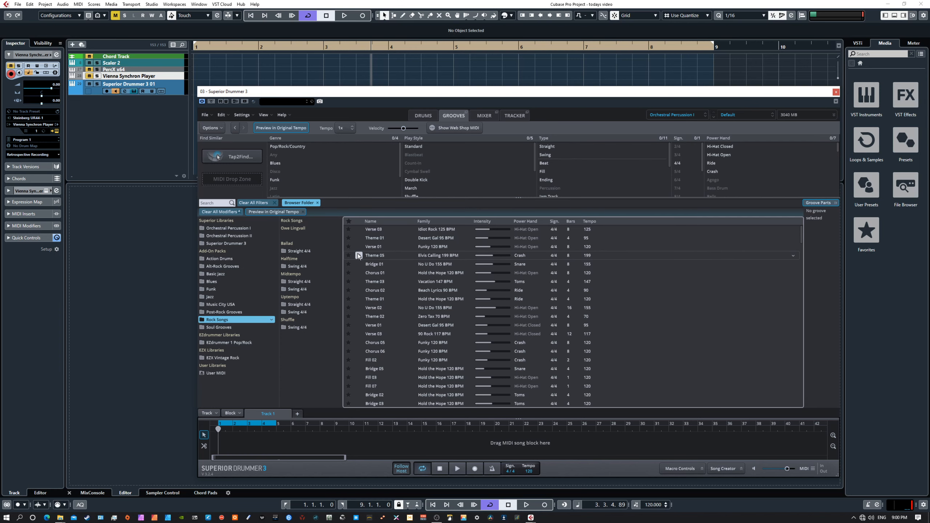
click(358, 229)
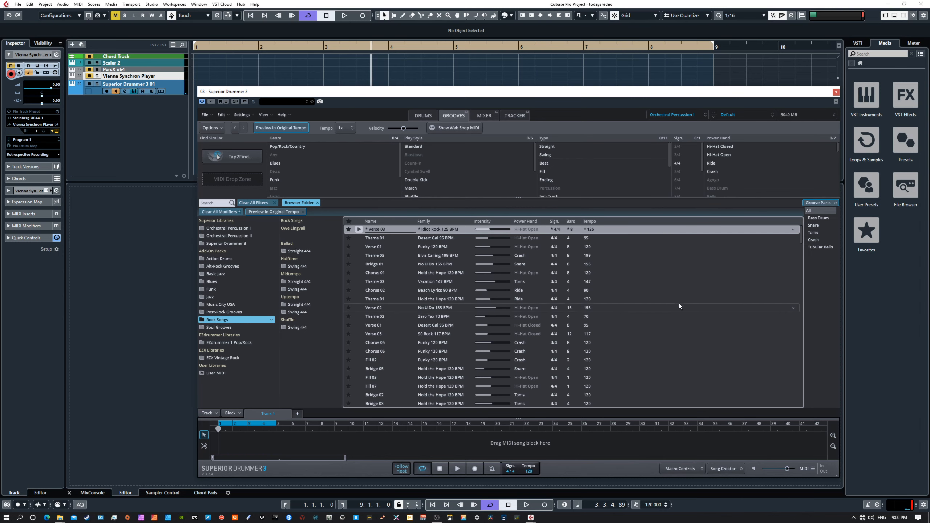
click(817, 225)
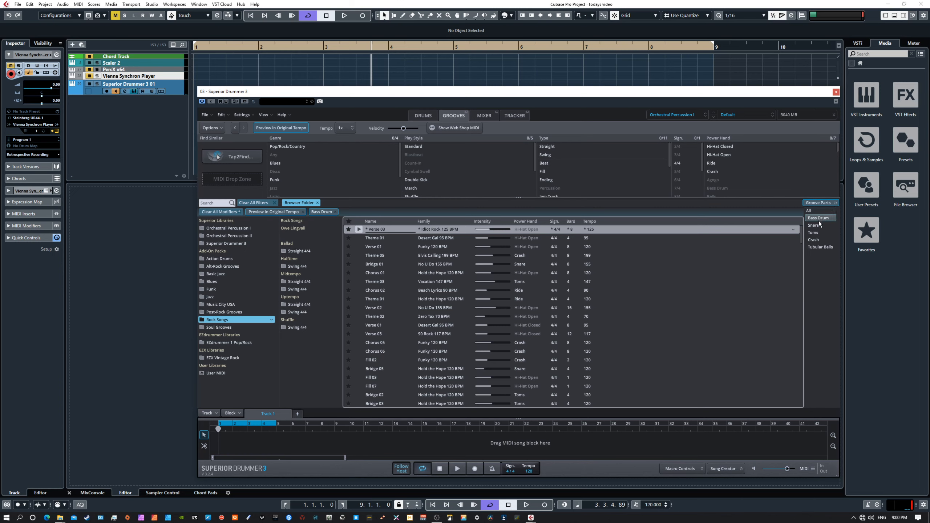
click(821, 233)
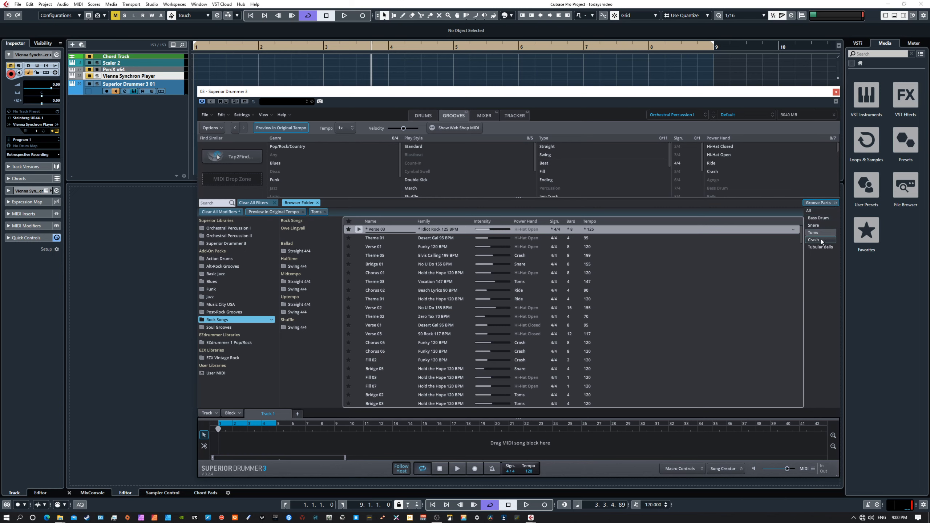
ctrl+click(819, 218)
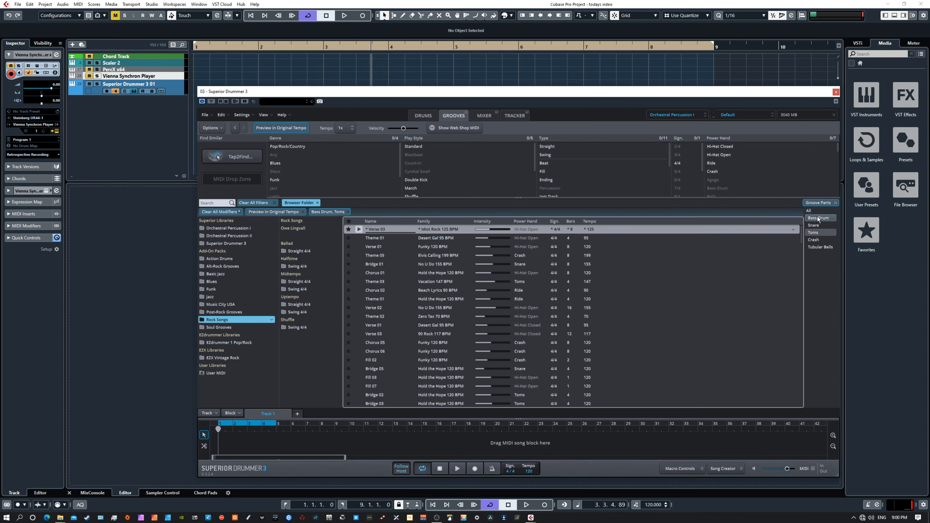
ctrl+click(819, 226)
ctrl+click(819, 240)
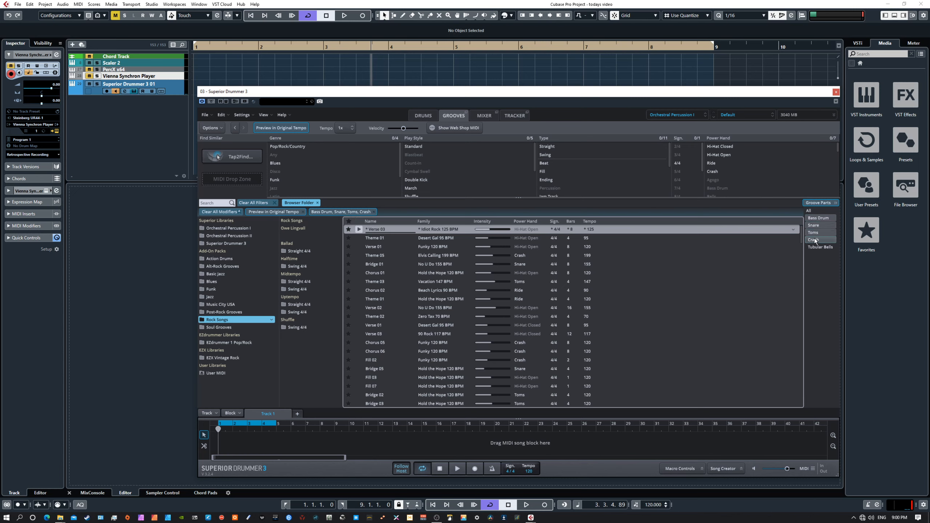
Replay Verse 03, glance at the drum kit, then audition Bridge 01.
click(359, 229)
click(358, 229)
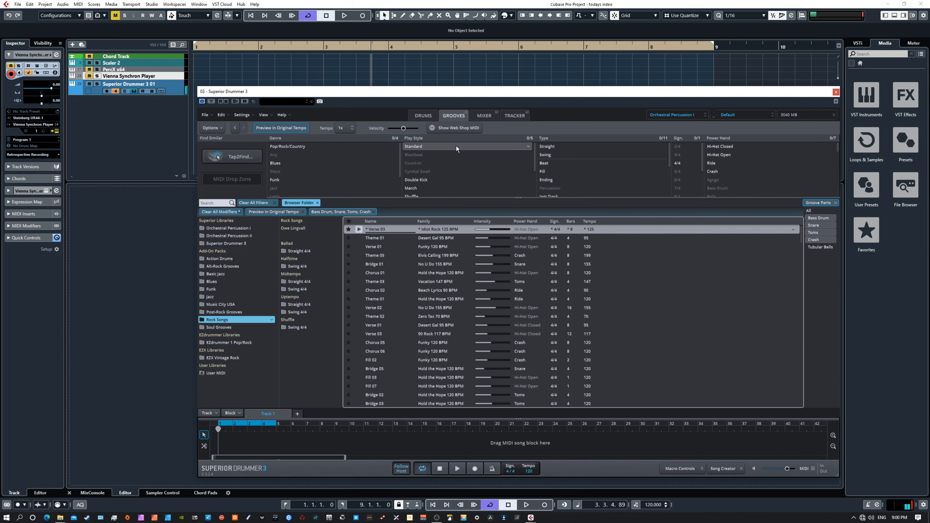
click(425, 115)
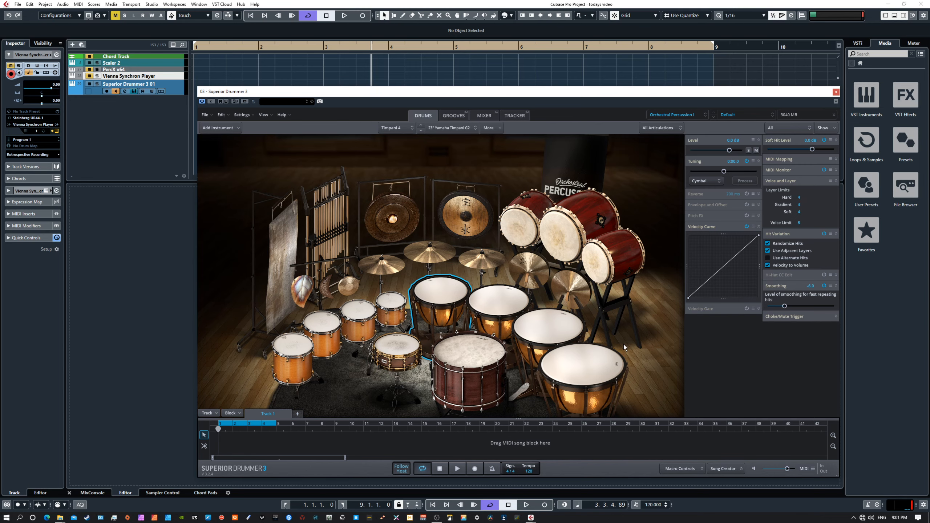
click(453, 116)
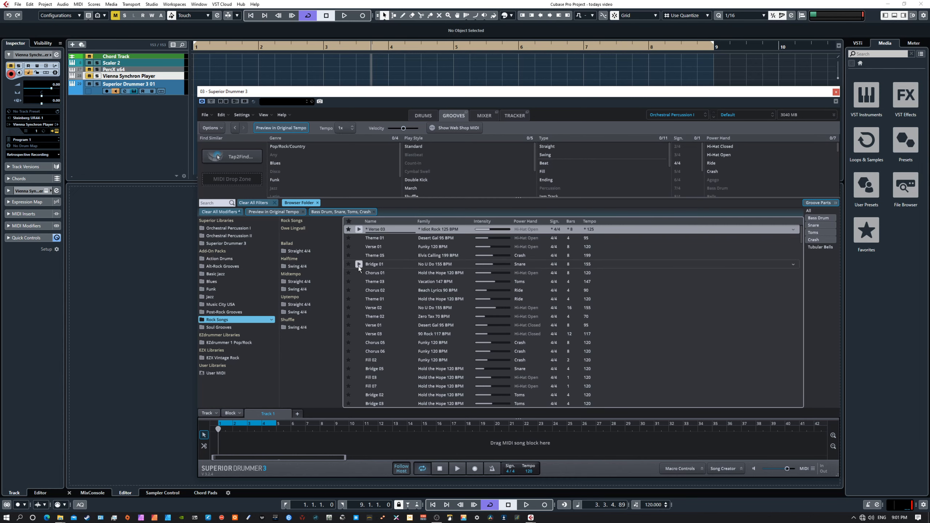
click(359, 264)
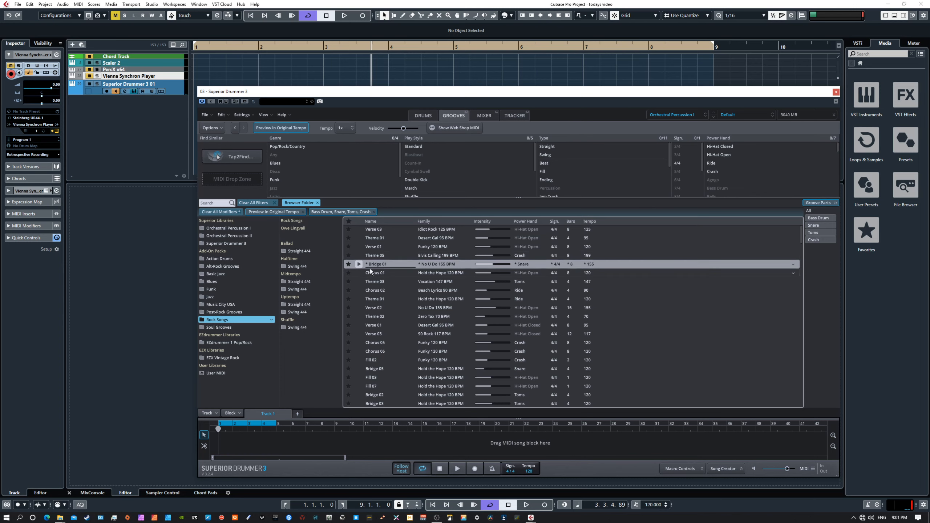
Place Bridge 01 at the start of the song track and open Song Creator.
drag(375, 265, 216, 435)
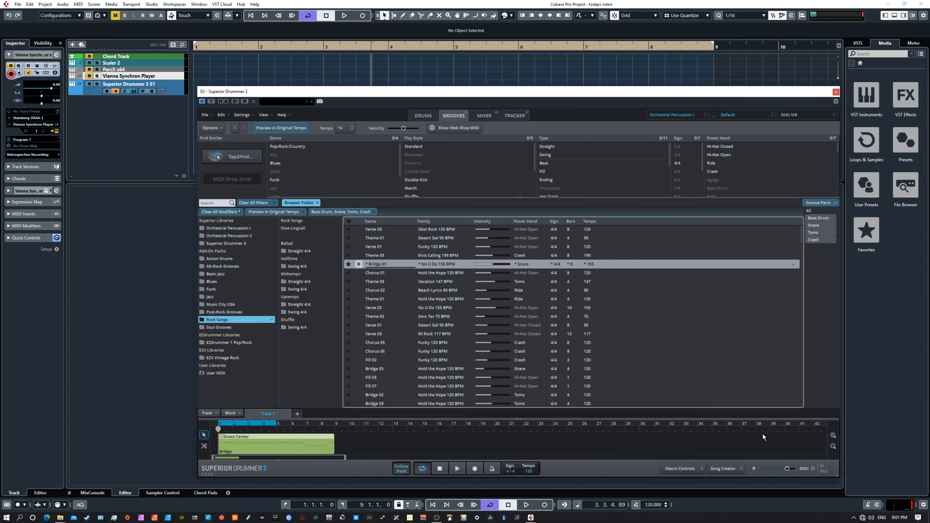
click(718, 469)
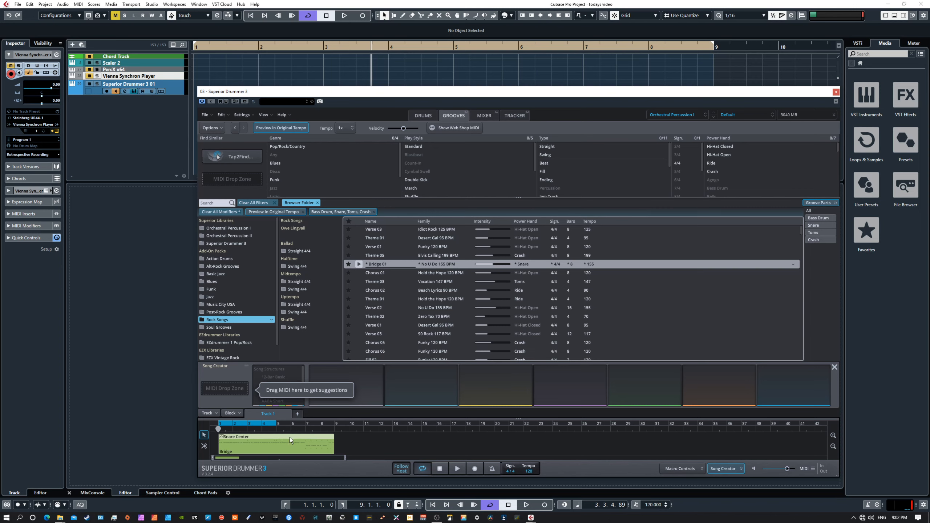
Close Song Creator, shift the loop range to bars 5–8, and put the playhead at bar 5.
click(834, 367)
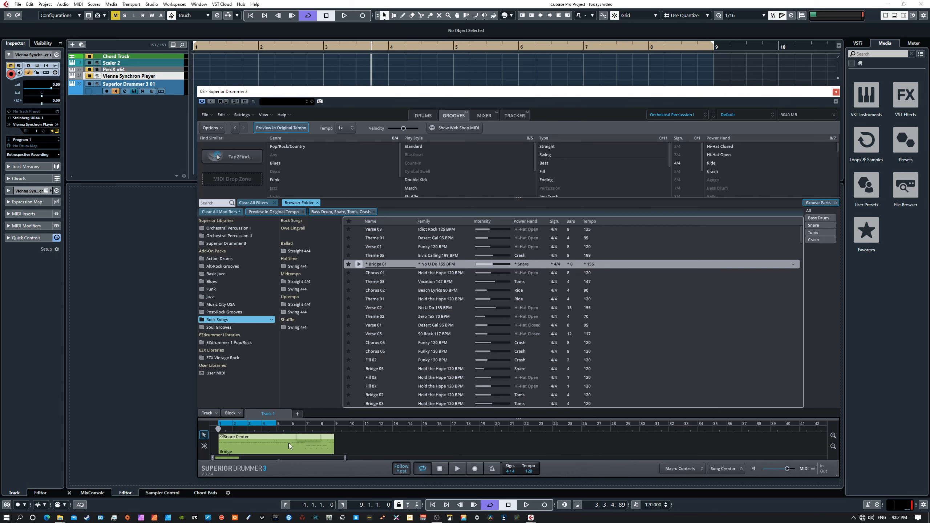
drag(266, 424, 321, 425)
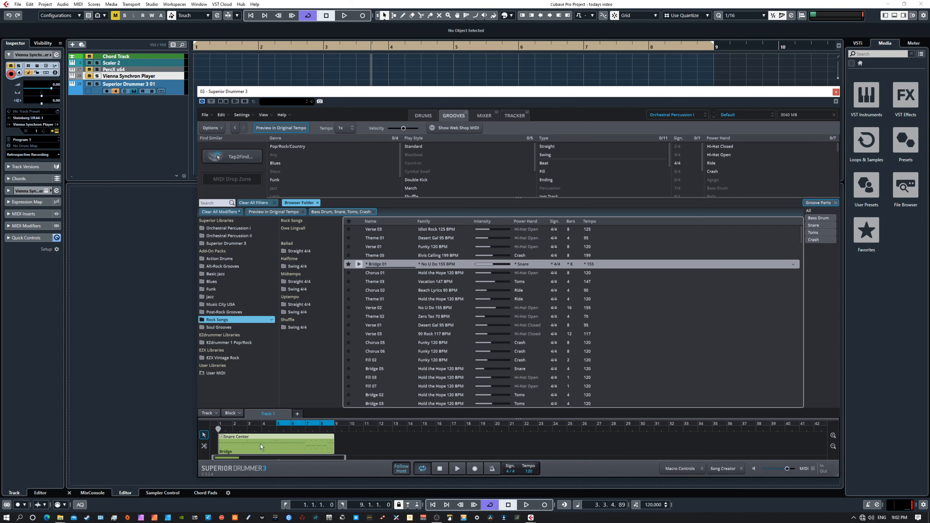
click(277, 428)
Play the Bridge groove while watching the drum kit, then stop.
click(417, 115)
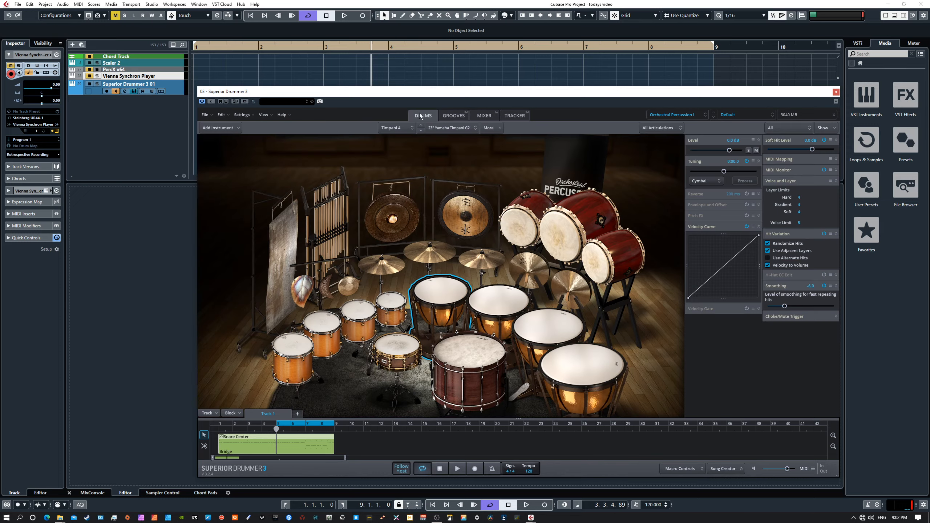
click(454, 116)
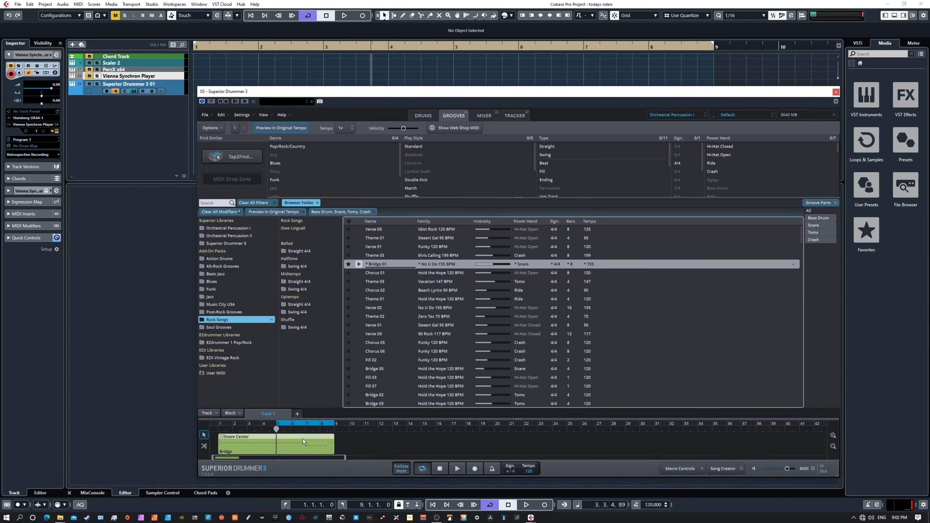
click(458, 471)
click(418, 115)
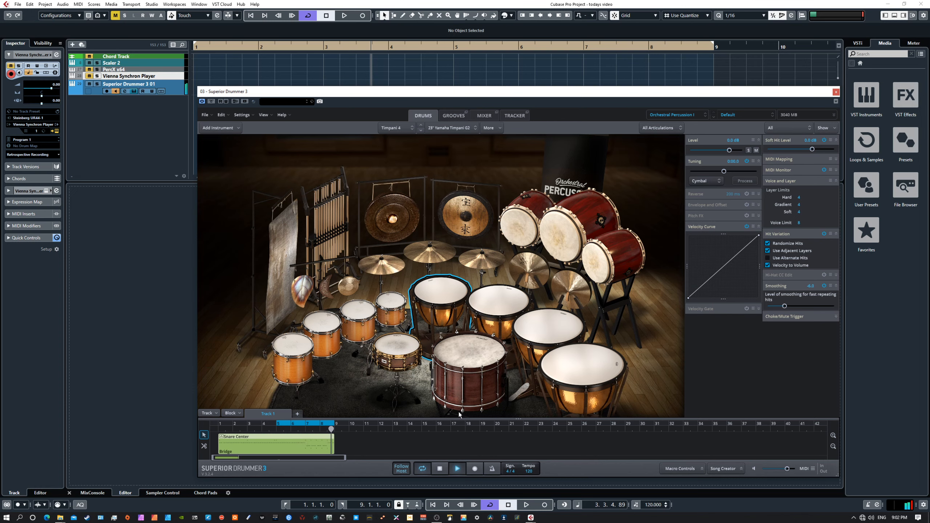
click(440, 470)
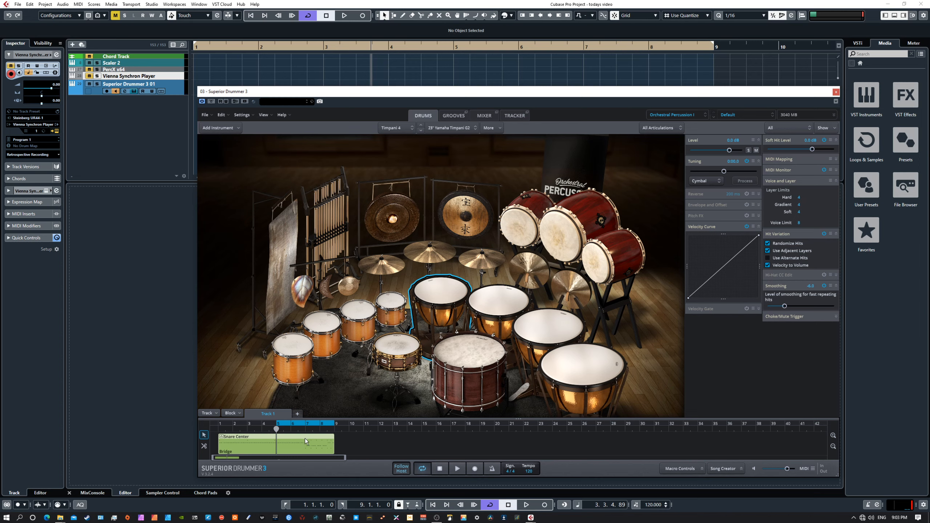
Trim the Bridge block to its last four bars, move it to bar 1, and loop bars 1–4.
drag(221, 455, 275, 452)
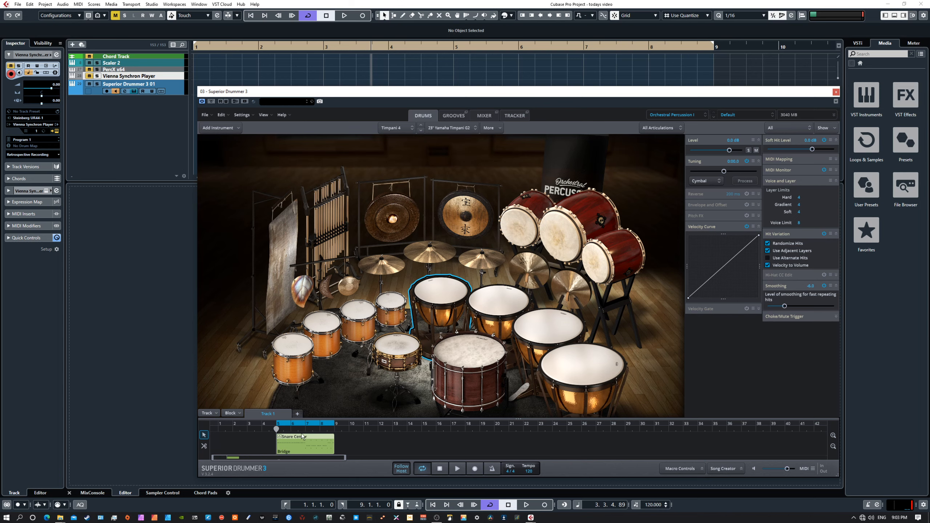
drag(224, 446, 223, 446)
drag(298, 425, 235, 426)
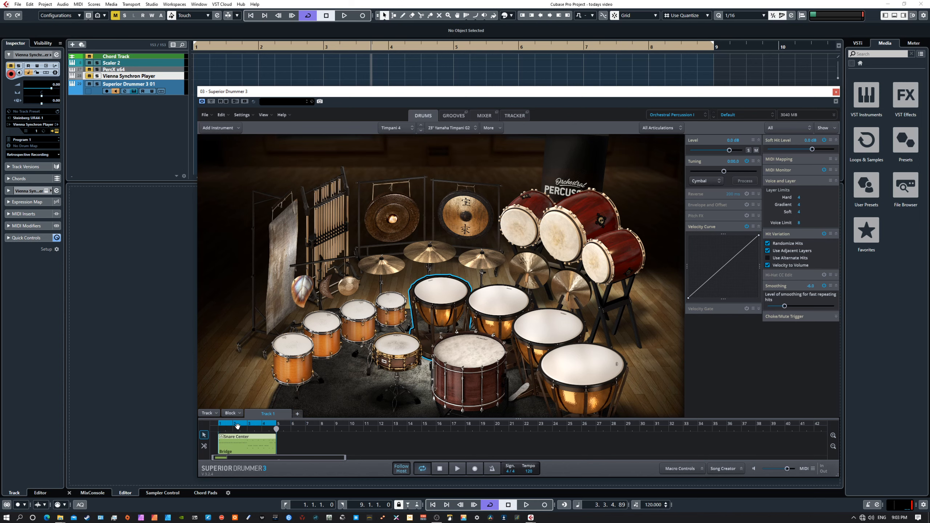
click(438, 471)
Check the snare's right-click options and articulation list without changing anything.
right_click(406, 349)
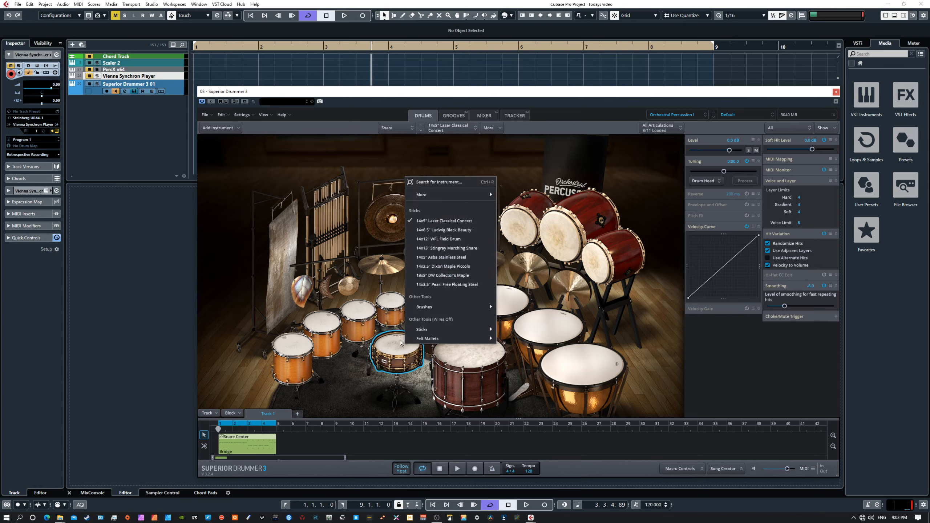
mouse_move(437, 341)
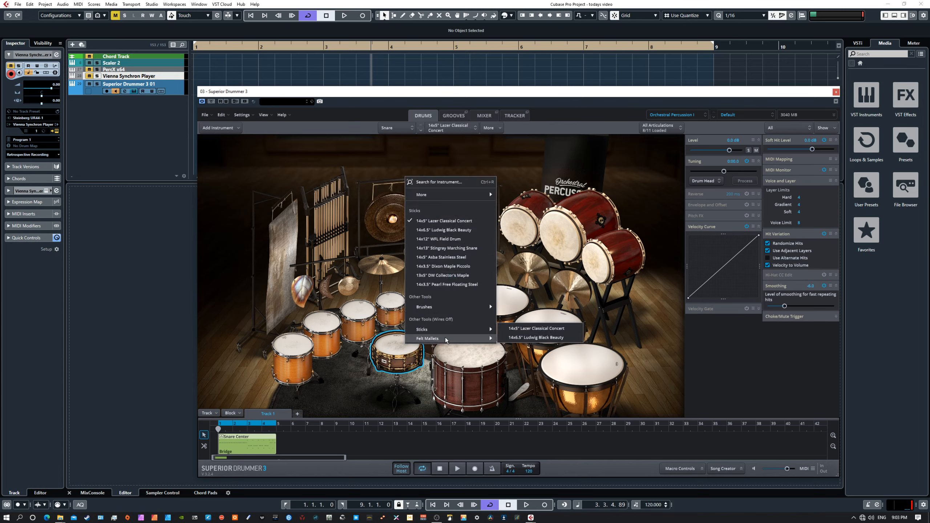
click(659, 128)
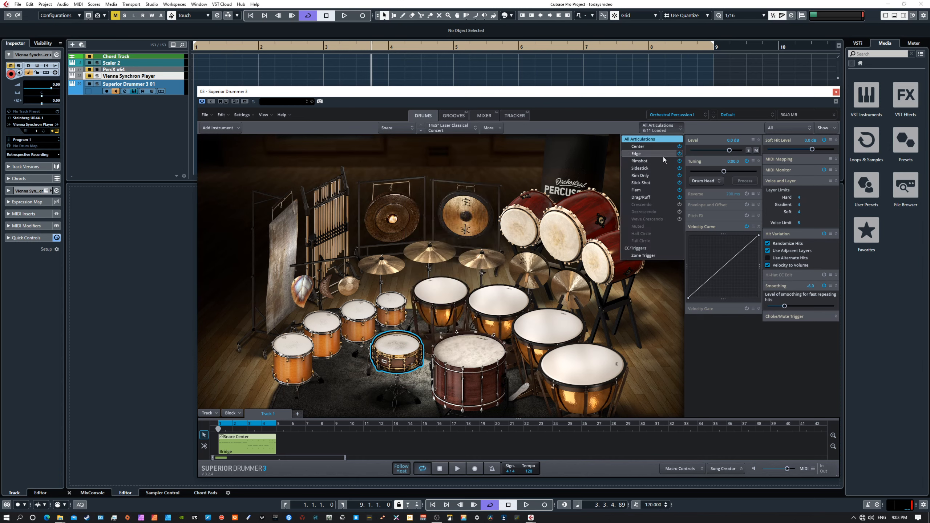
click(595, 167)
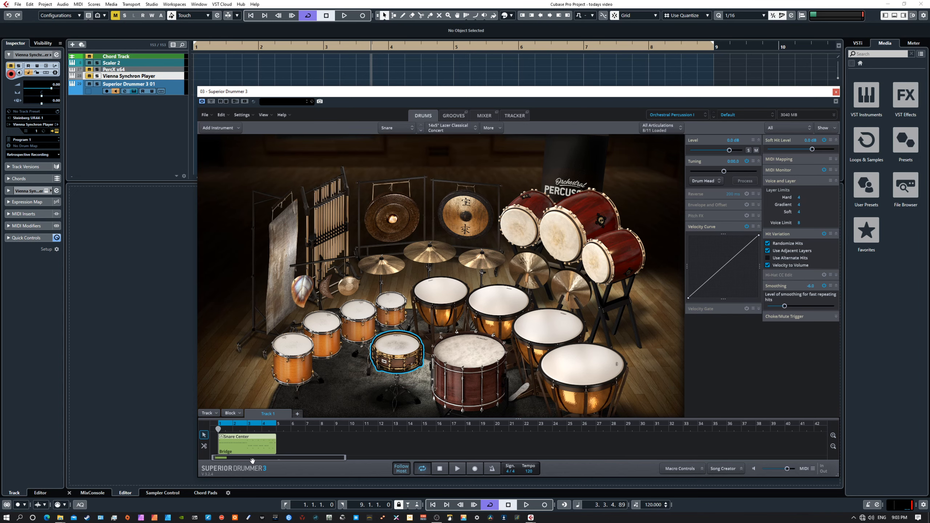
Open Bridge 01 in Edit Play Style and lower toms, snare, bass drum and crash velocity by 43.
double_click(249, 445)
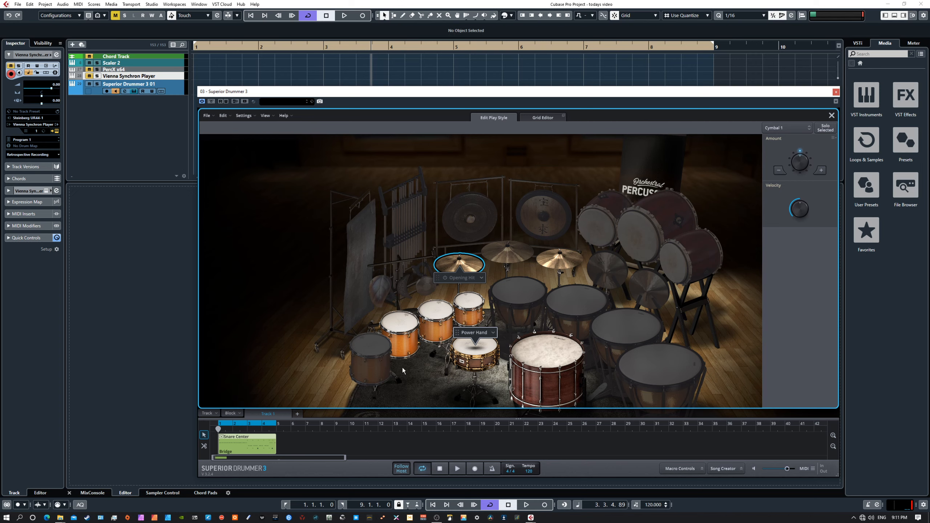
ctrl+click(398, 330)
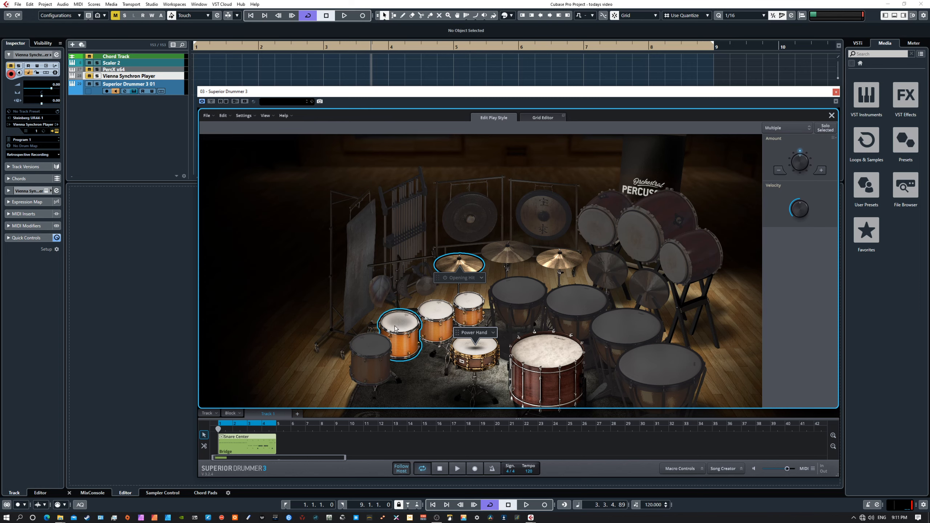
ctrl+click(429, 312)
ctrl+click(469, 302)
ctrl+click(481, 354)
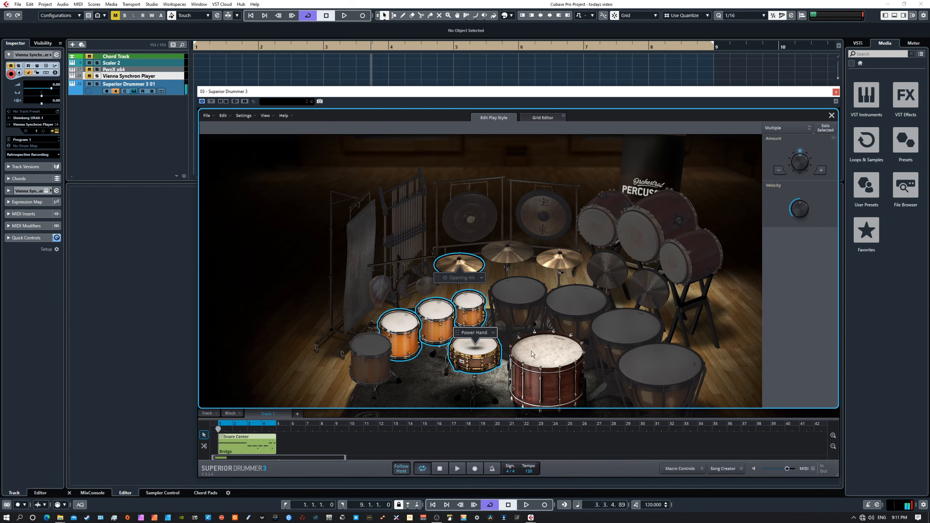
ctrl+click(563, 360)
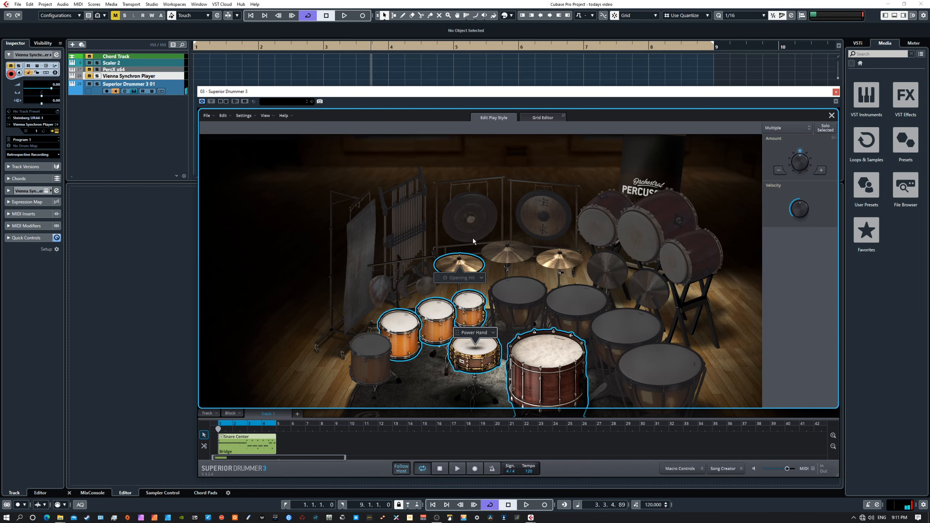
ctrl+click(556, 257)
drag(799, 205, 793, 212)
Play the edited groove twice, then reduce the Cymbal 3 hit amount.
click(457, 469)
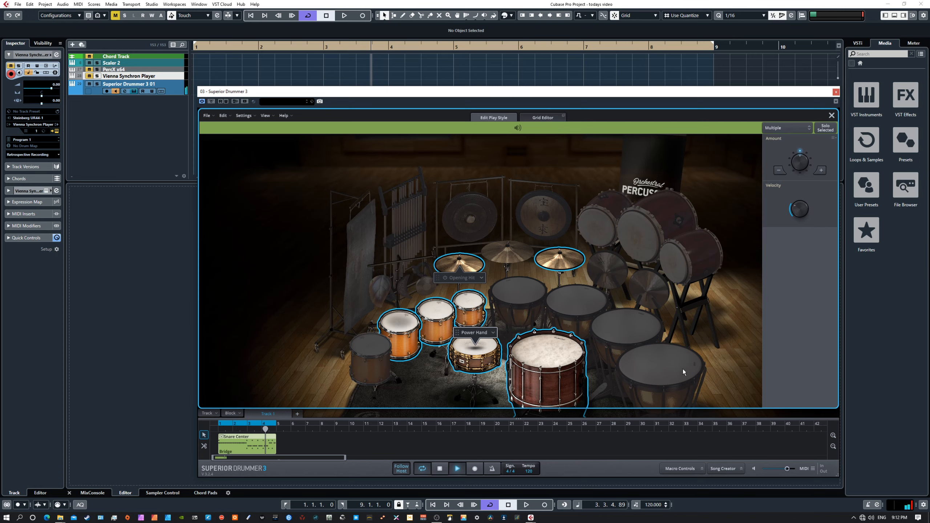
click(439, 469)
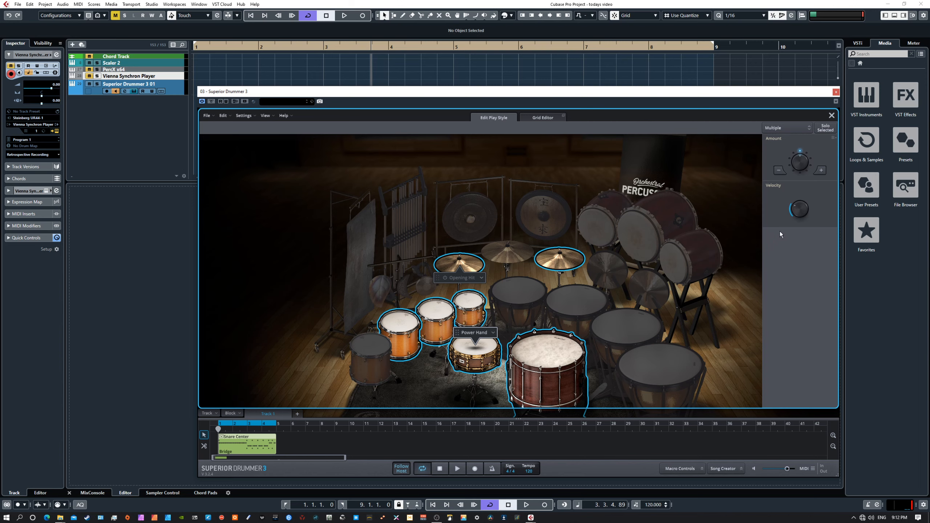
click(458, 470)
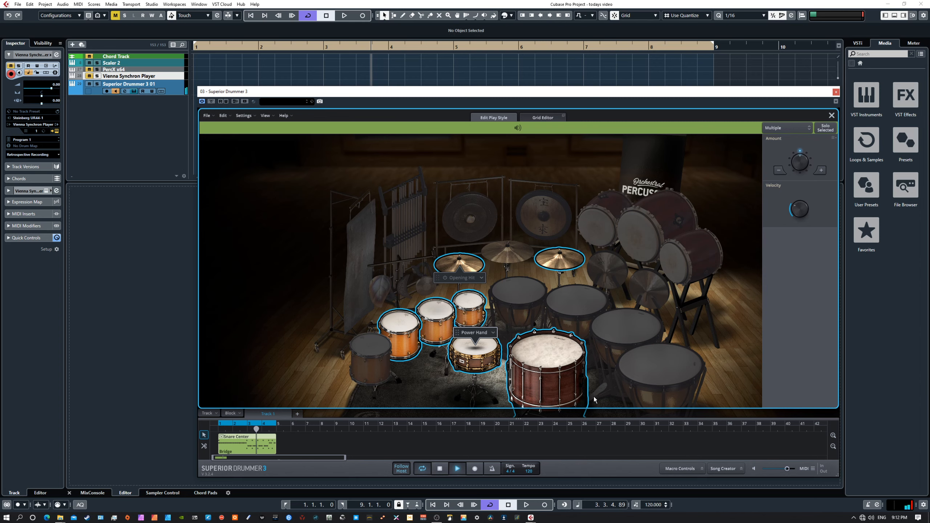
click(439, 470)
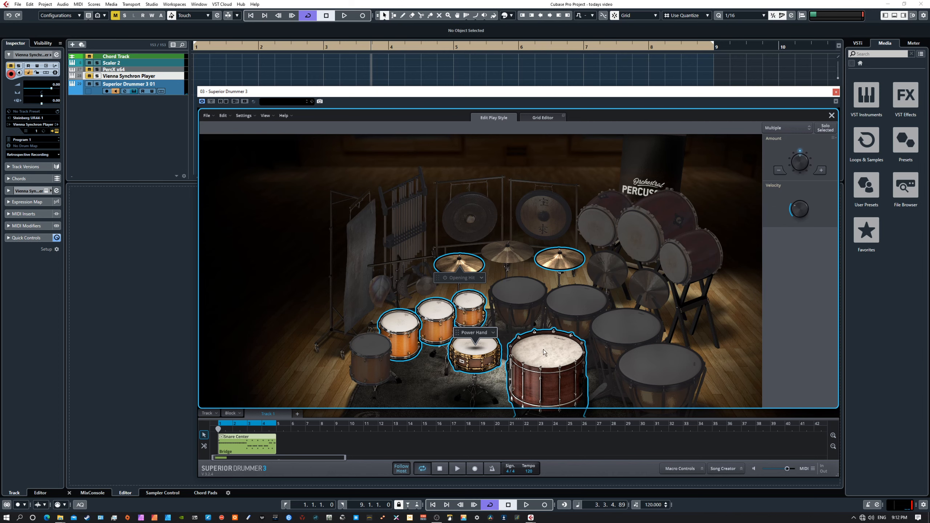
click(556, 263)
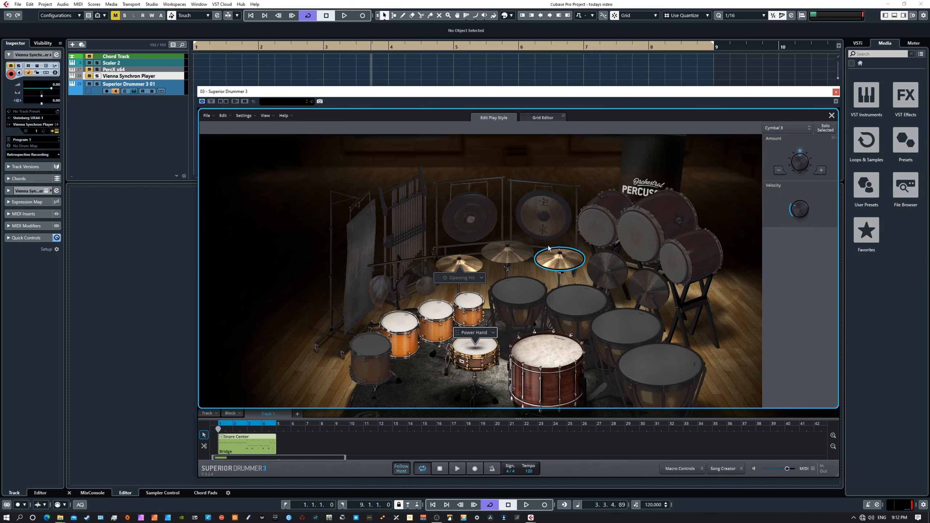
click(779, 170)
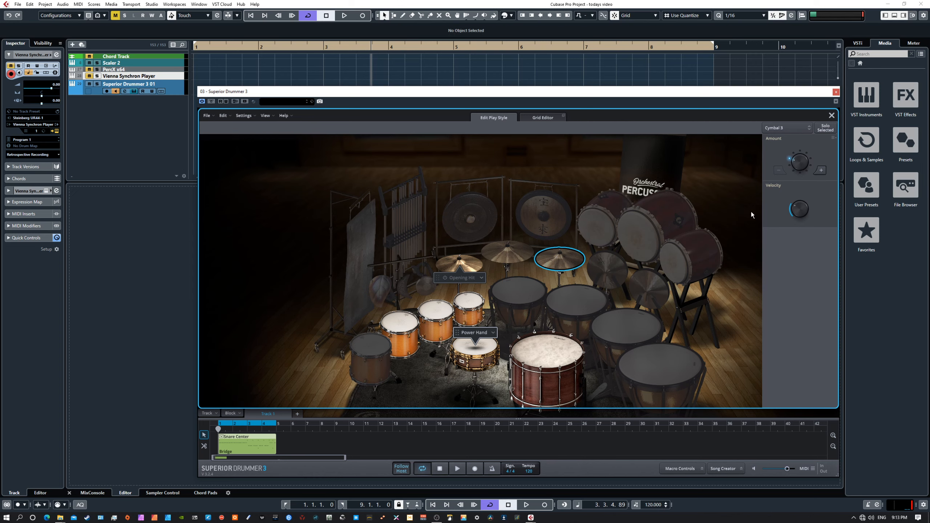
Raise Cymbal 3's hit amount four steps, then lower it back three steps.
click(822, 171)
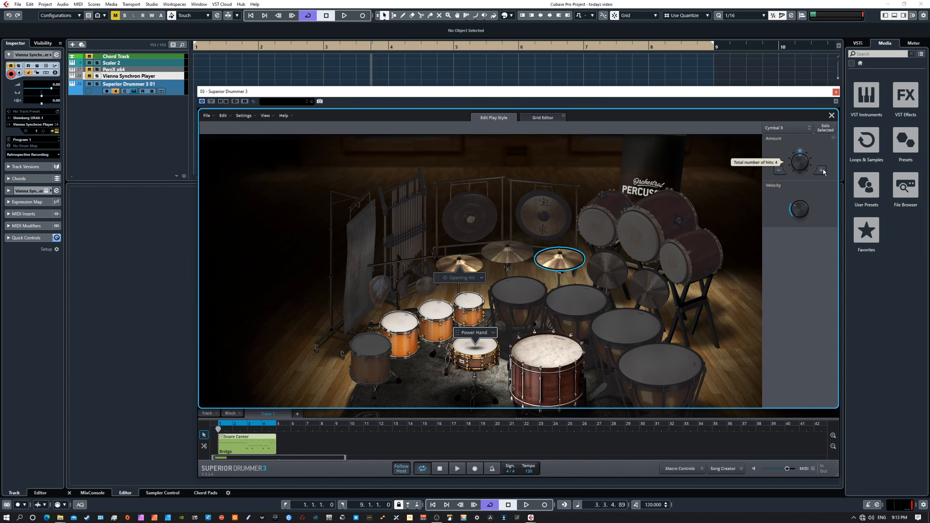
click(822, 171)
click(822, 171)
click(822, 170)
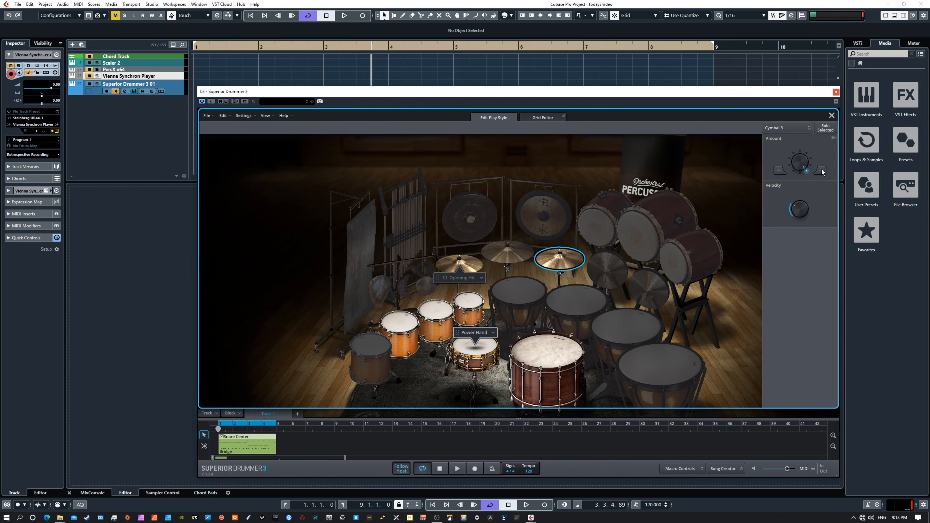
click(781, 171)
click(780, 171)
click(782, 173)
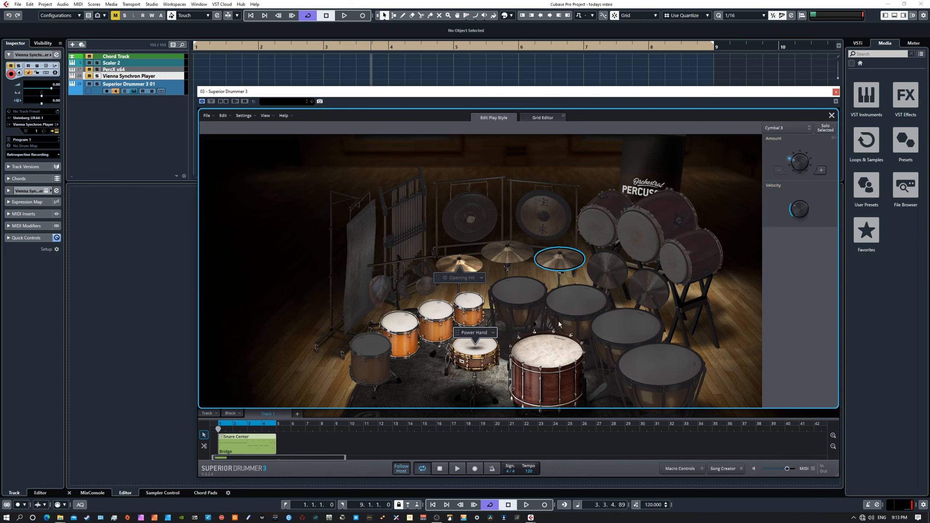
With Cymbal 1 selected, audition the groove and lower its play-style amount one step.
click(472, 263)
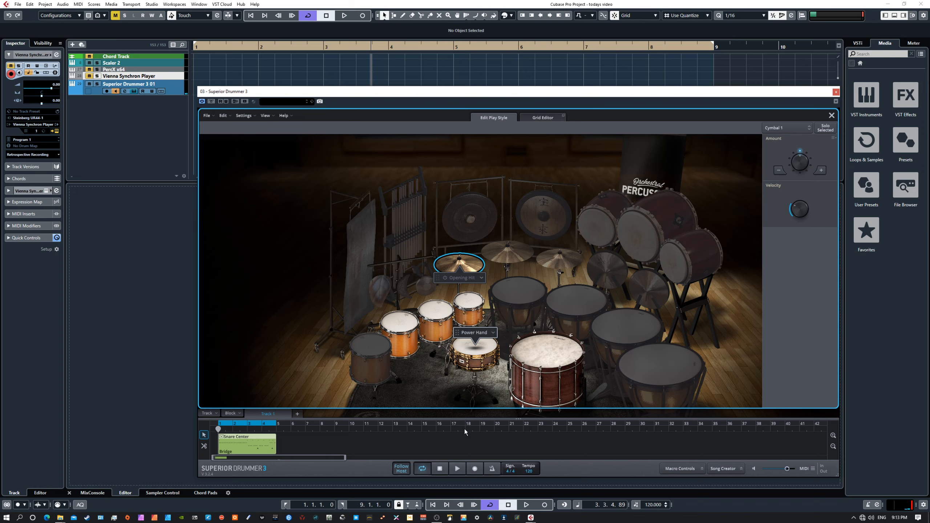
click(457, 470)
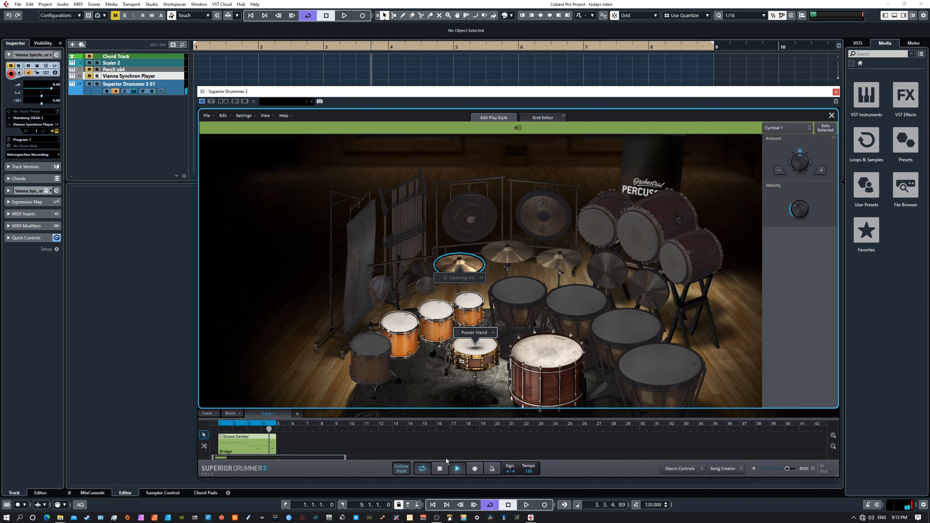
click(440, 468)
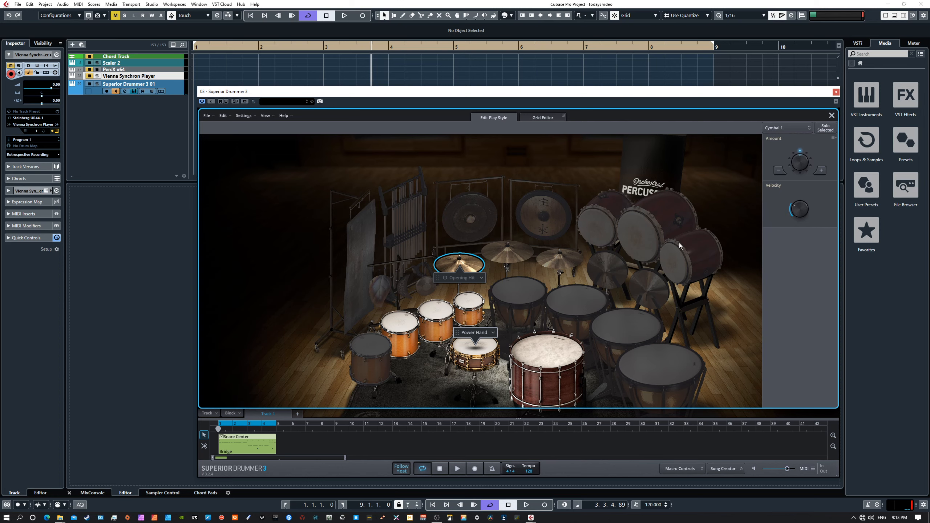
click(782, 172)
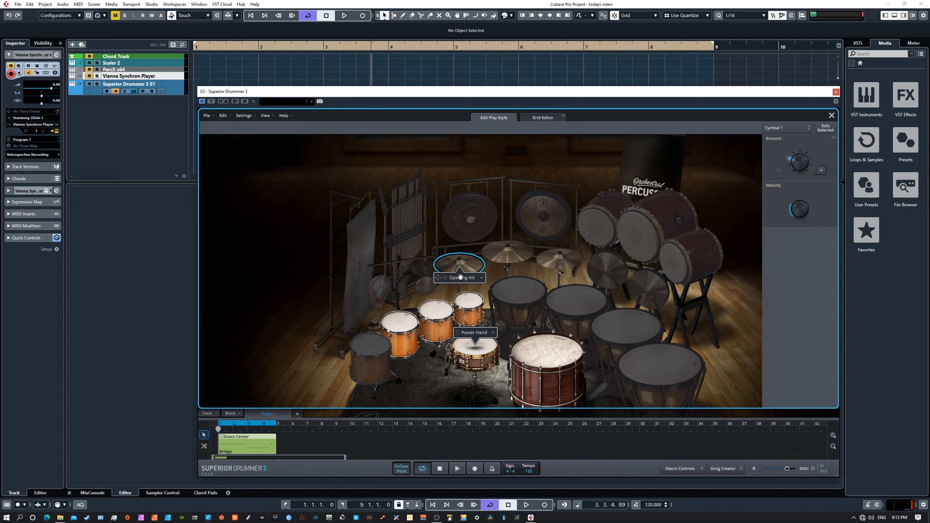
Switch between Cymbal 3 and Cymbal 1 on the kit, ending with Tom 1 selected.
click(560, 256)
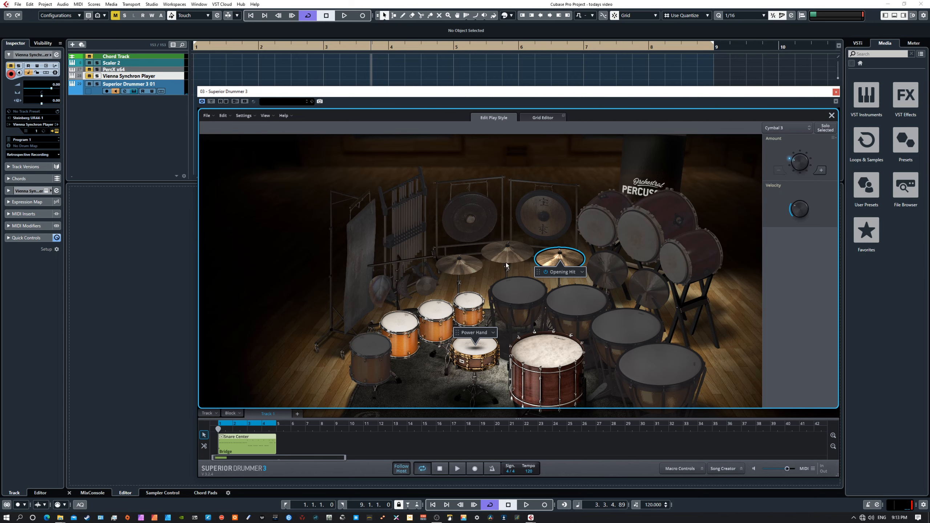
click(467, 266)
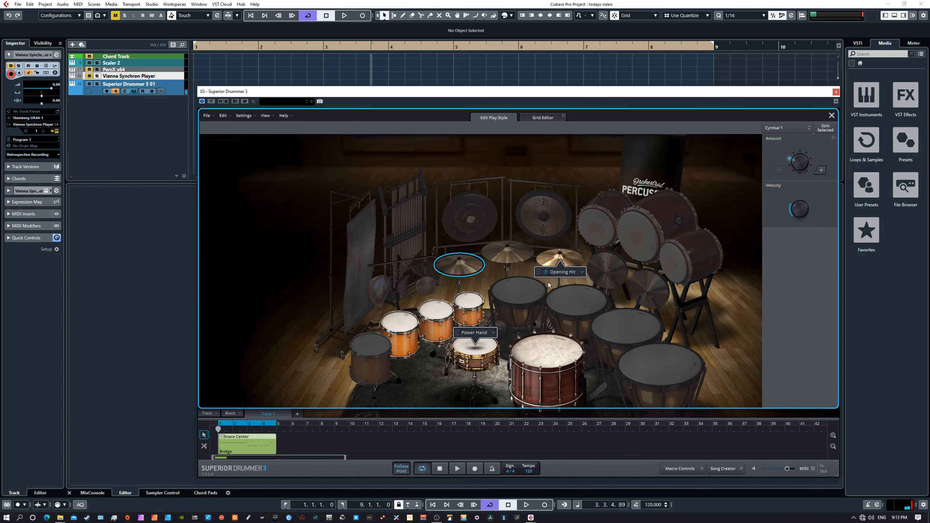
click(546, 272)
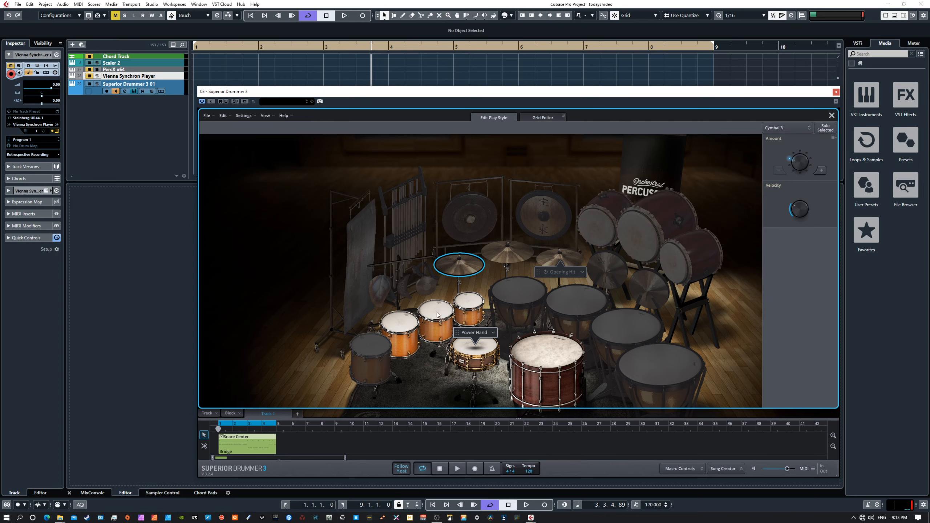
click(473, 311)
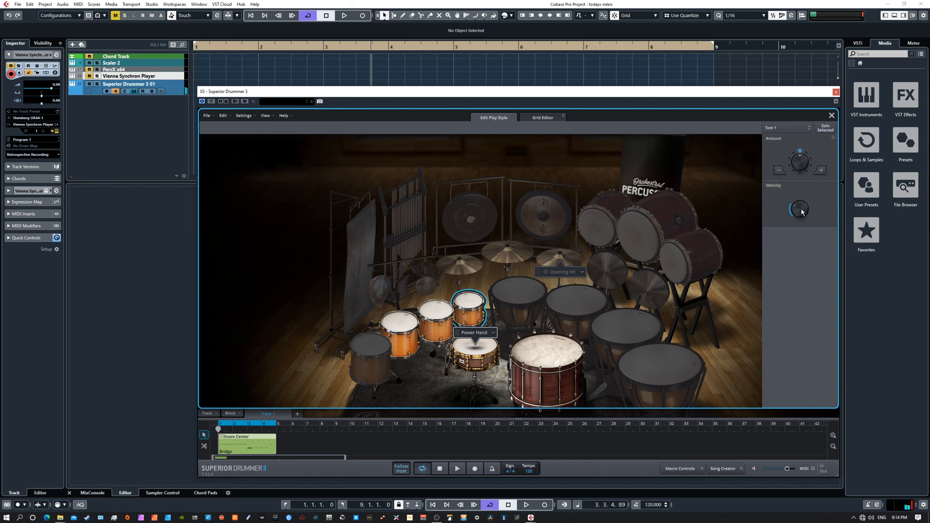
Set tom velocity offsets to -37 for Tom 1, -27 for Tom 2 and -32 for Tom 3.
drag(802, 210, 803, 201)
click(446, 313)
drag(802, 212, 801, 206)
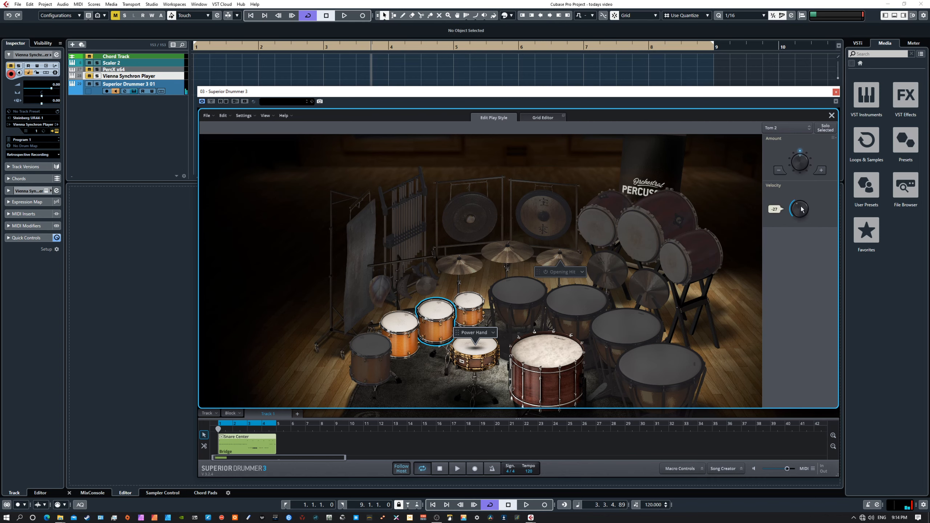
click(399, 324)
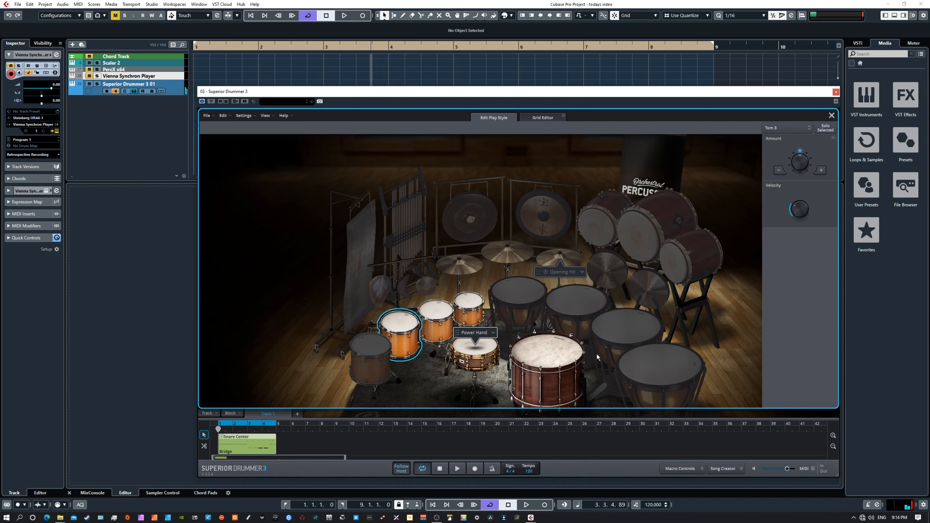
click(457, 469)
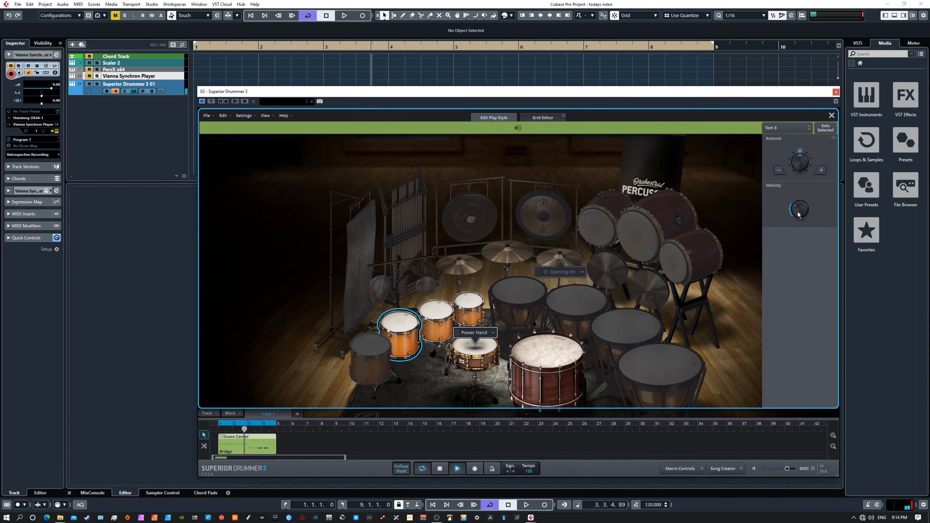
drag(799, 215, 799, 210)
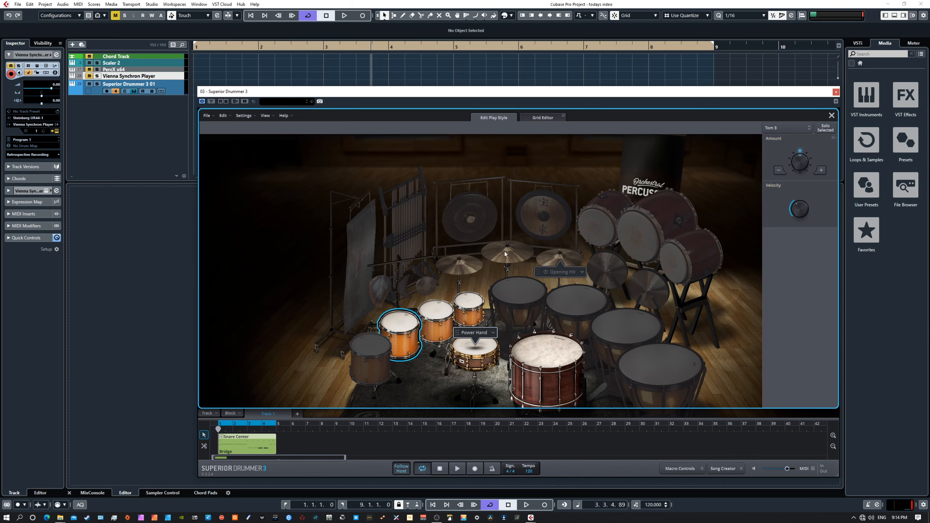
Raise Cymbal 1's amount two steps and set its velocity offset to -23, auditioning the result.
click(467, 269)
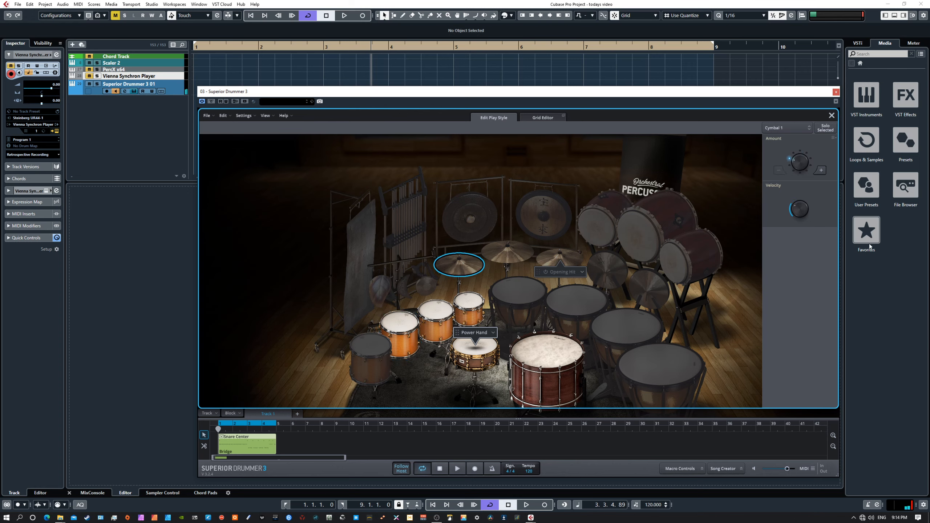
click(820, 169)
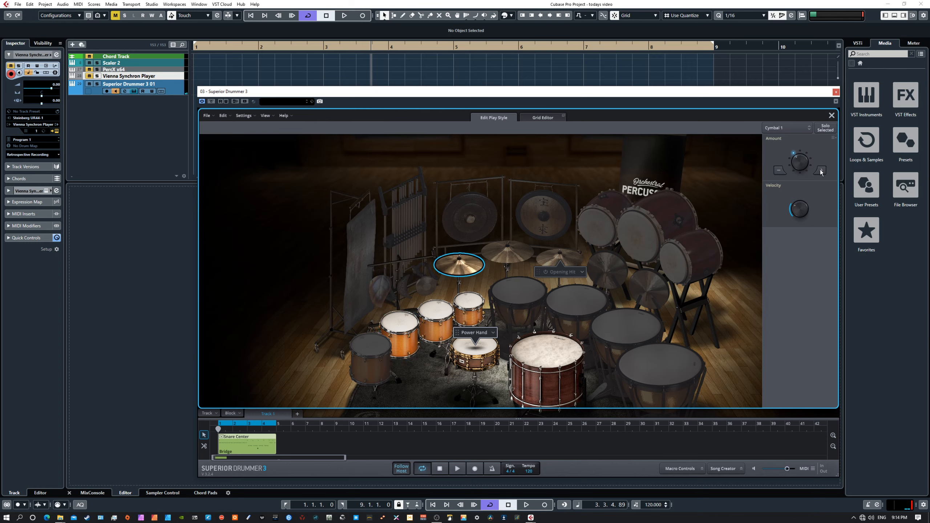
drag(798, 211, 797, 203)
click(458, 469)
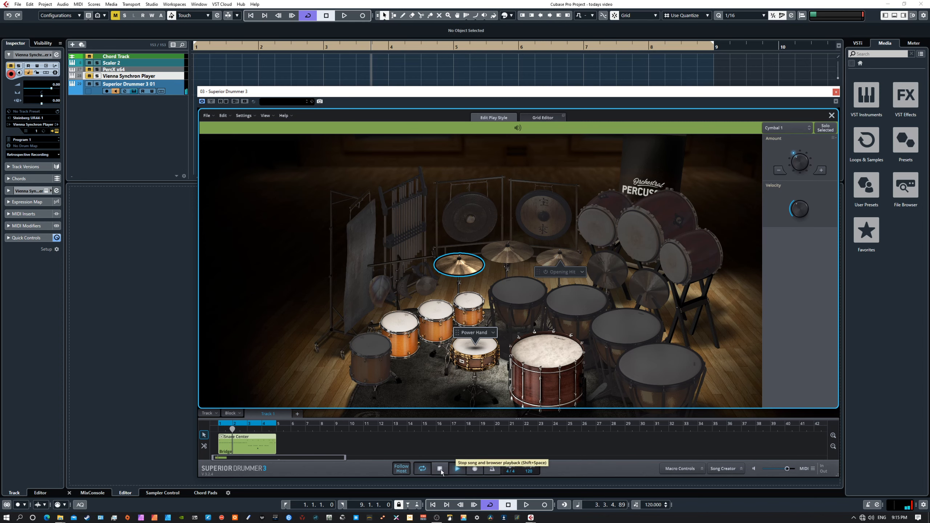
click(824, 170)
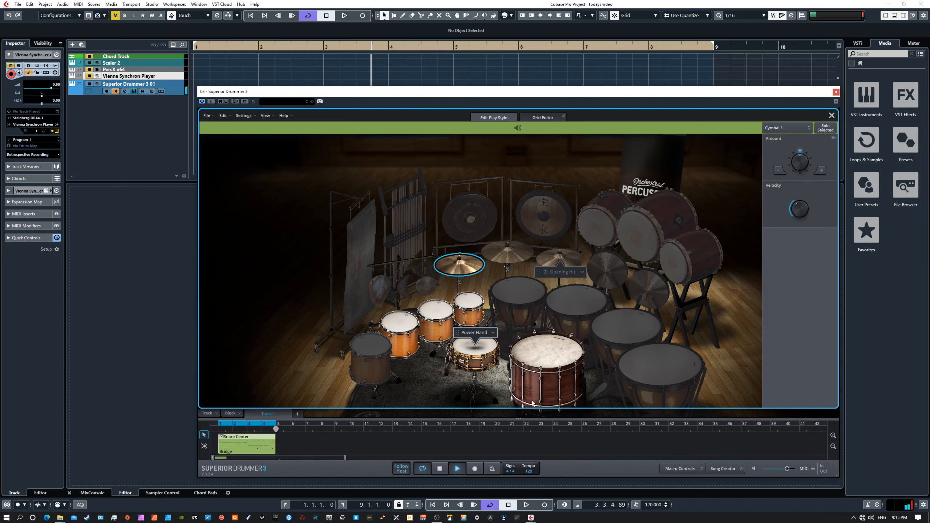
click(440, 469)
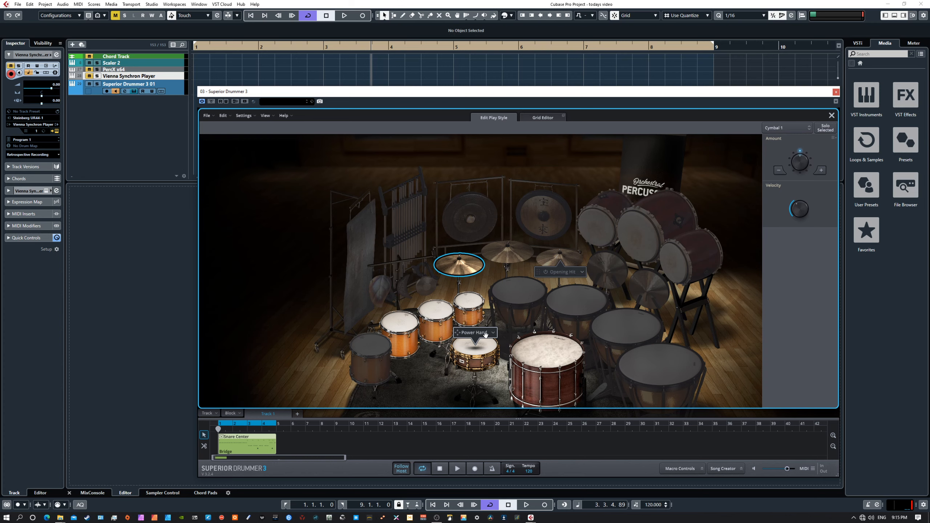
Raise the Small Taiko's amount one step and lower its velocity offset while auditioning.
click(529, 299)
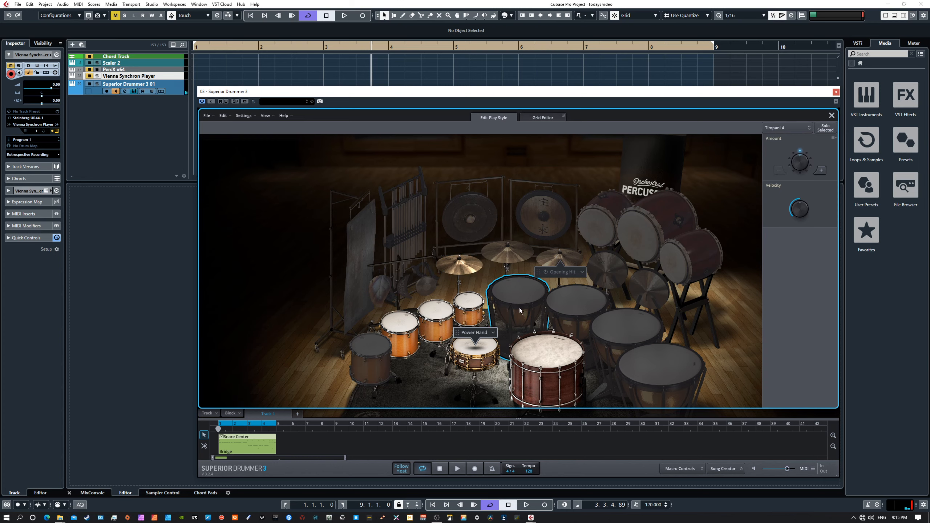
click(679, 261)
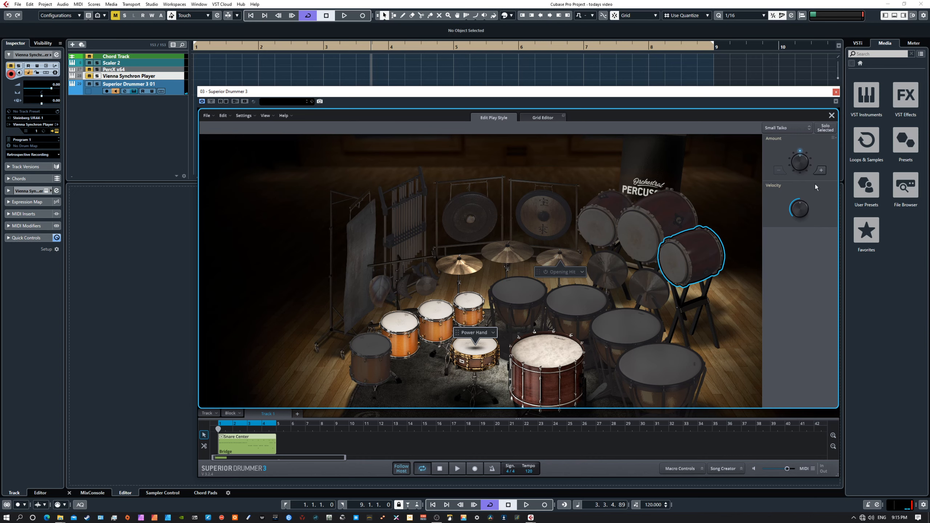
click(820, 170)
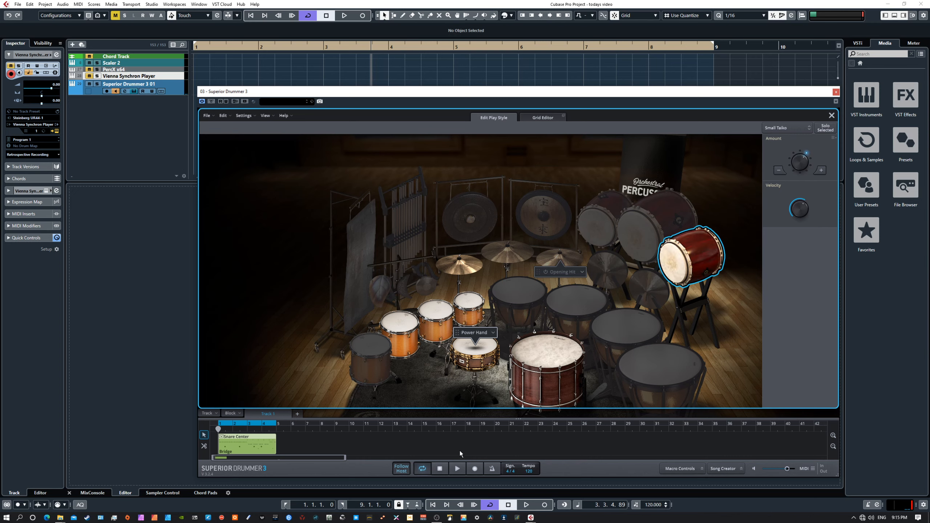
click(457, 469)
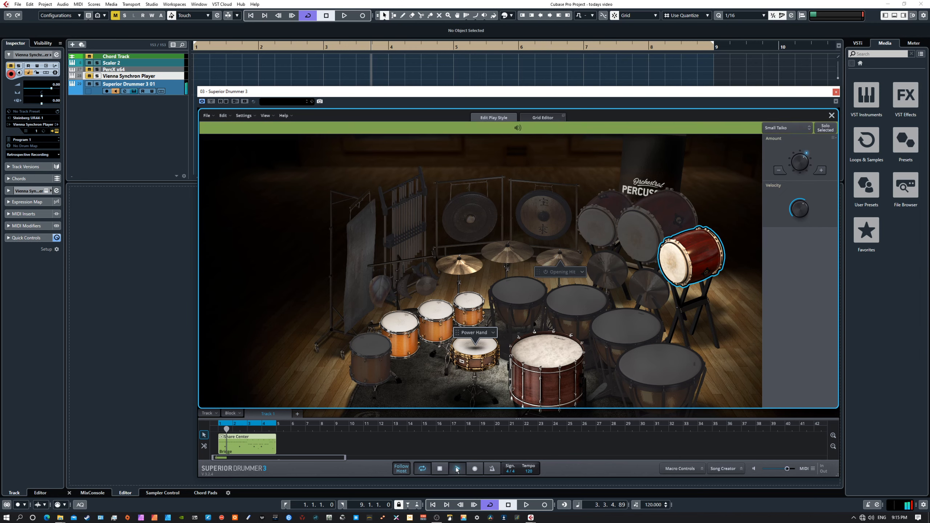
drag(798, 210, 786, 224)
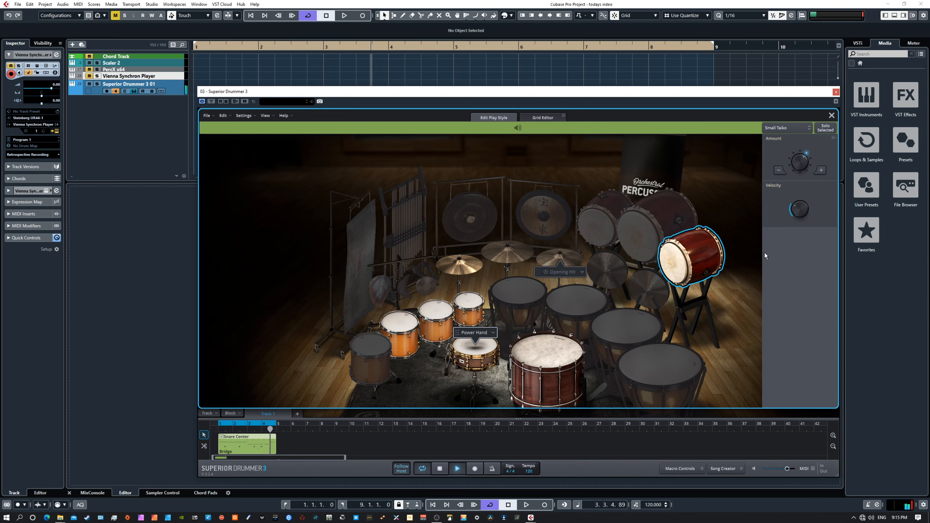
mouse_move(797, 211)
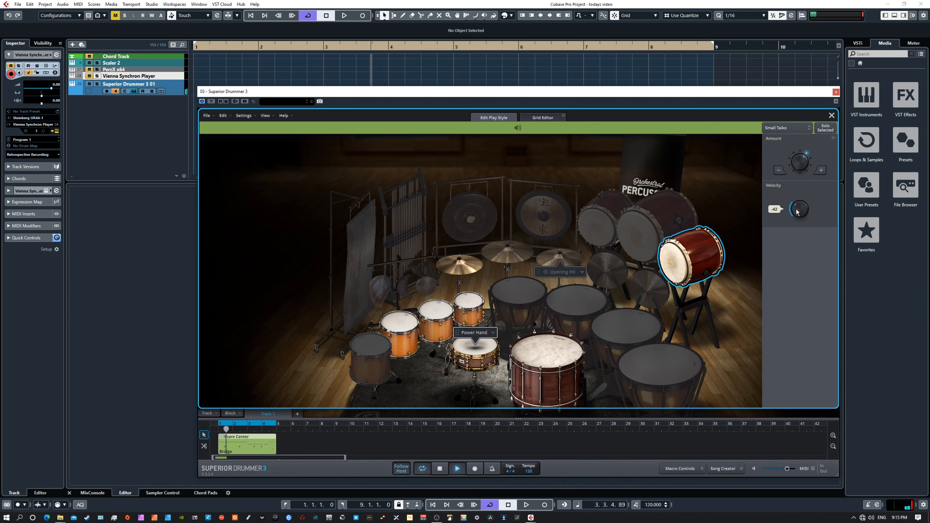
scroll(797, 211, up, 2)
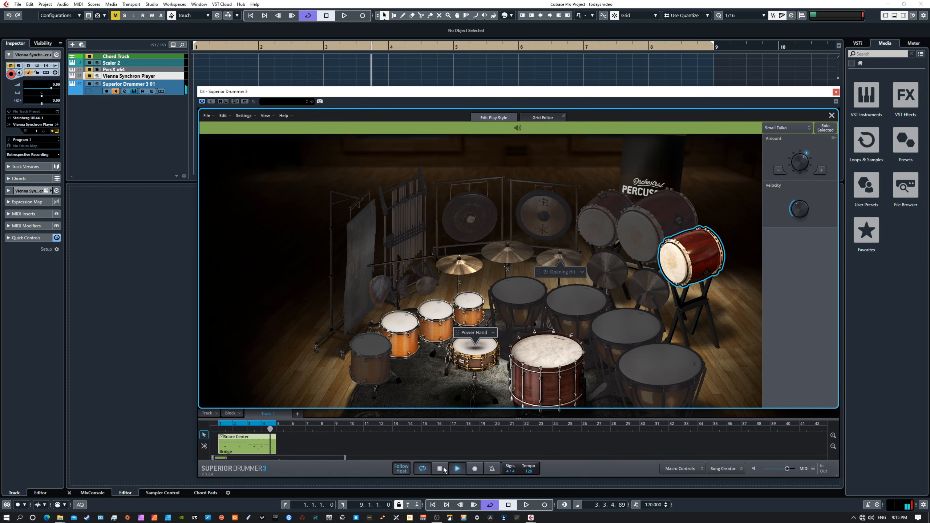
key(space)
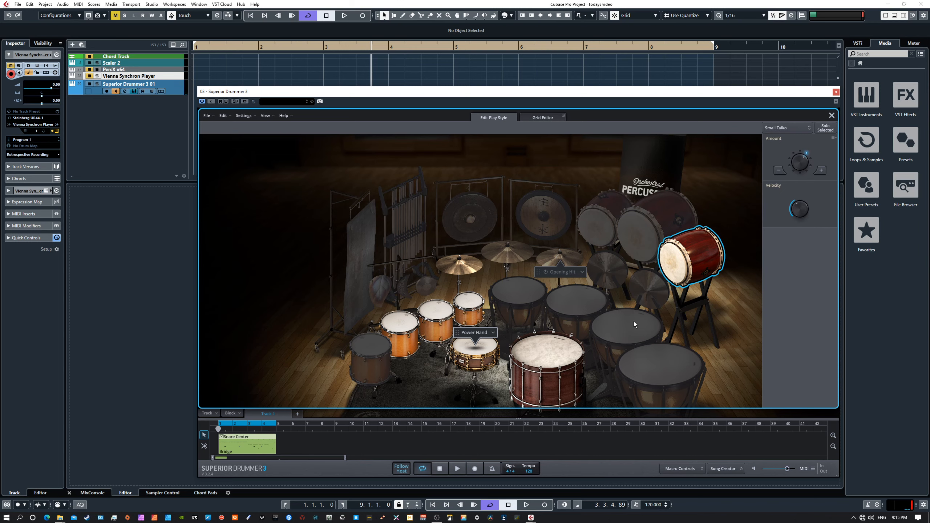
Show the groove in the Grid Editor, expand the Snare articulations, and zoom to bars 1–5.
click(540, 118)
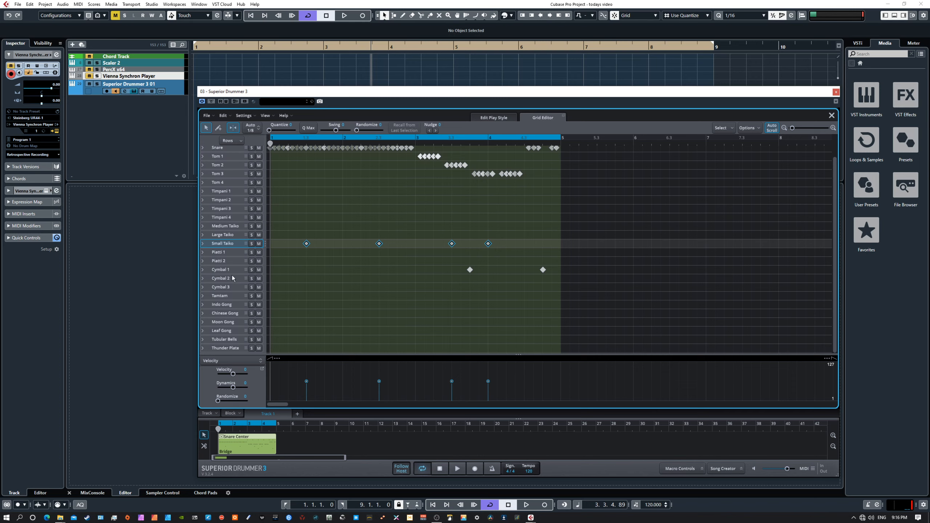
click(202, 147)
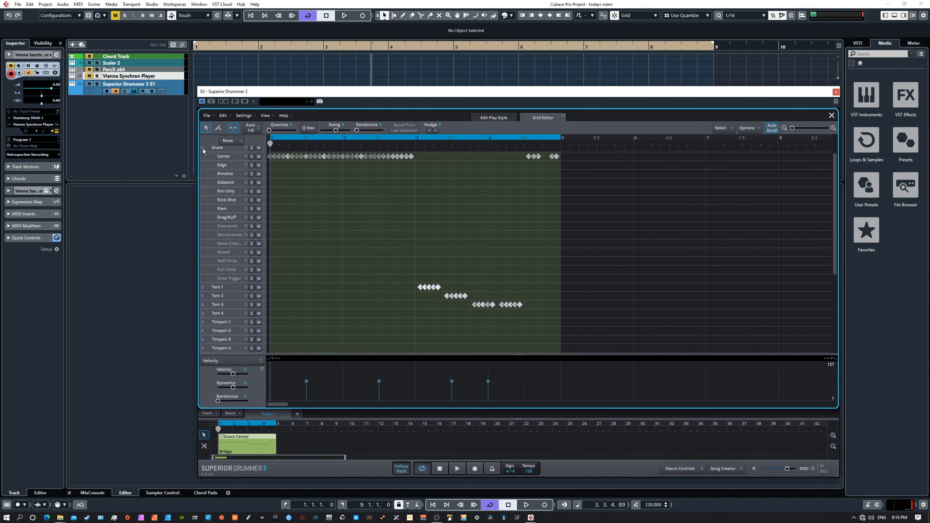
click(202, 148)
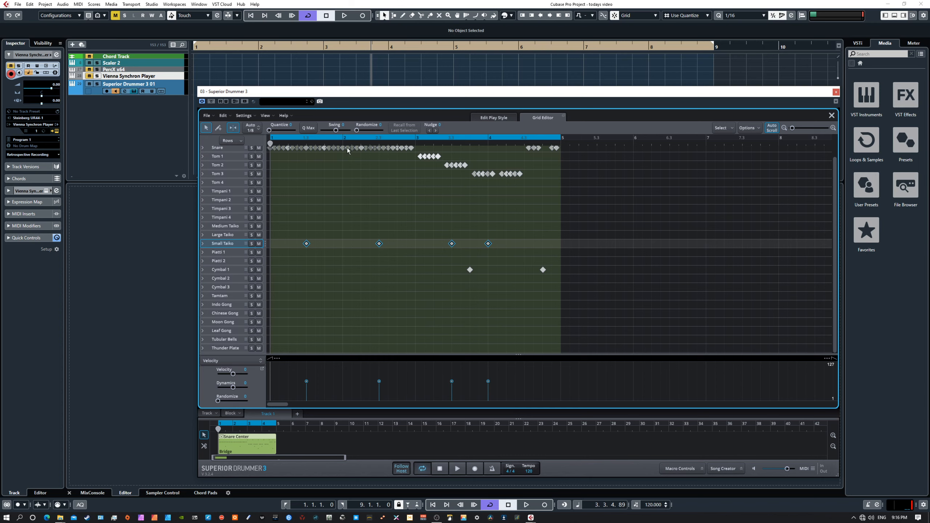
click(202, 147)
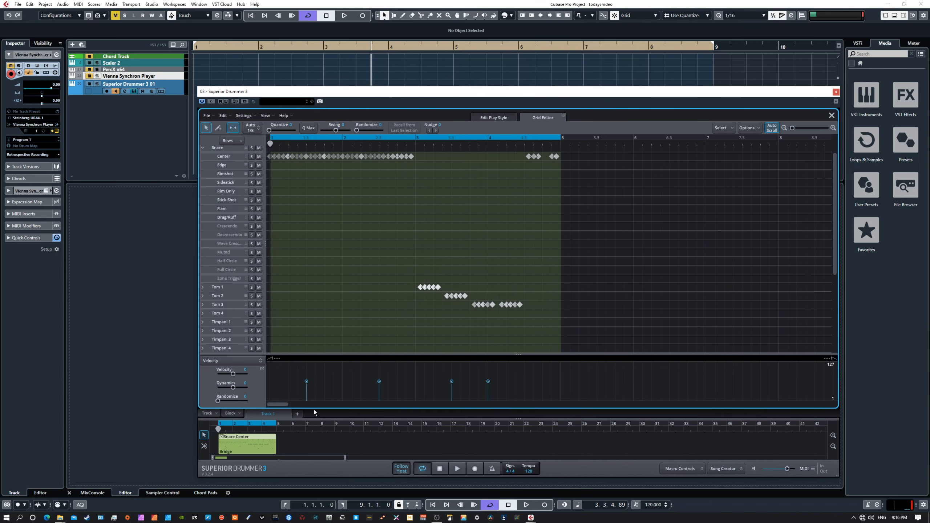
drag(281, 403, 274, 403)
drag(794, 128, 794, 128)
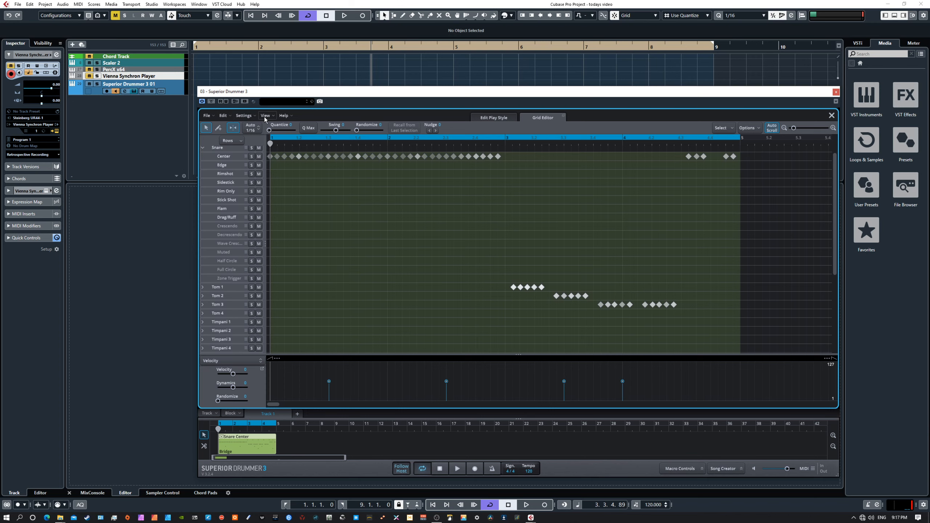
Select all quarter-note Snare Center hits, drag them down to the Rimshot row, and play back.
click(277, 157)
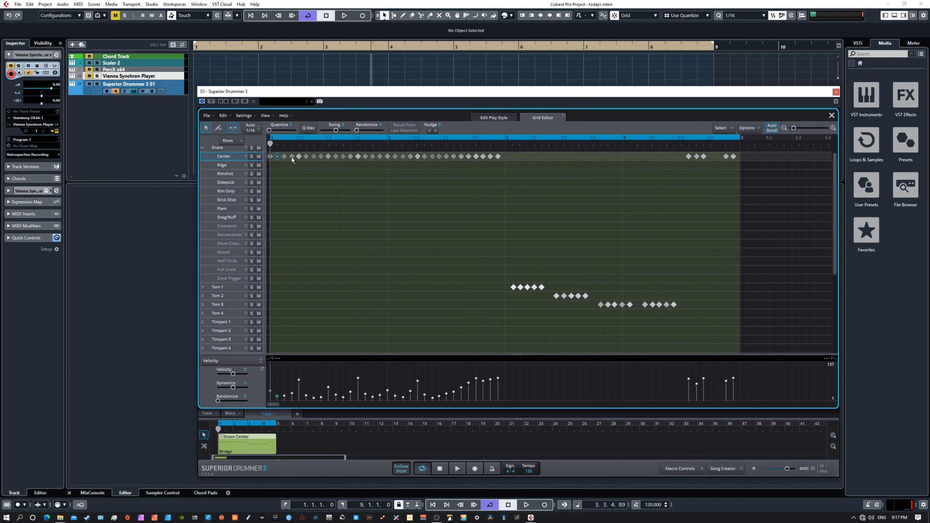
shift+click(292, 157)
click(332, 180)
click(731, 131)
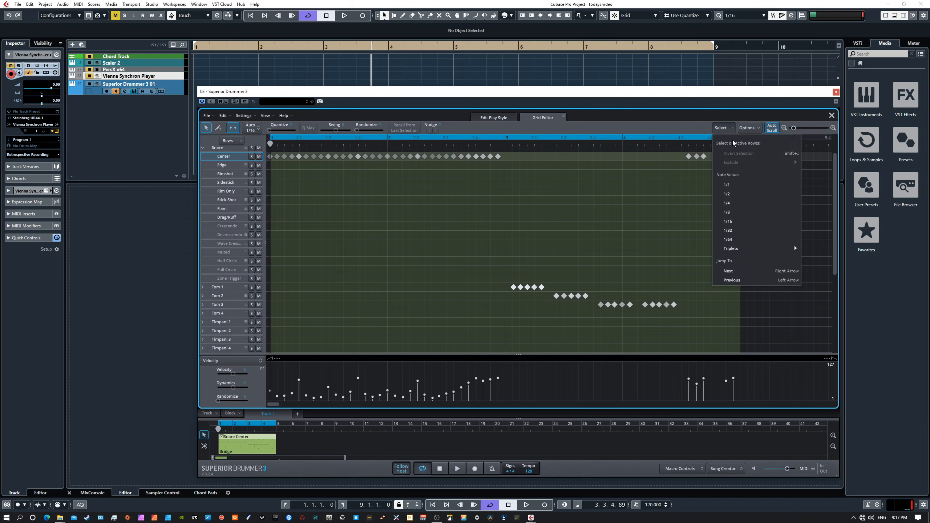
click(727, 203)
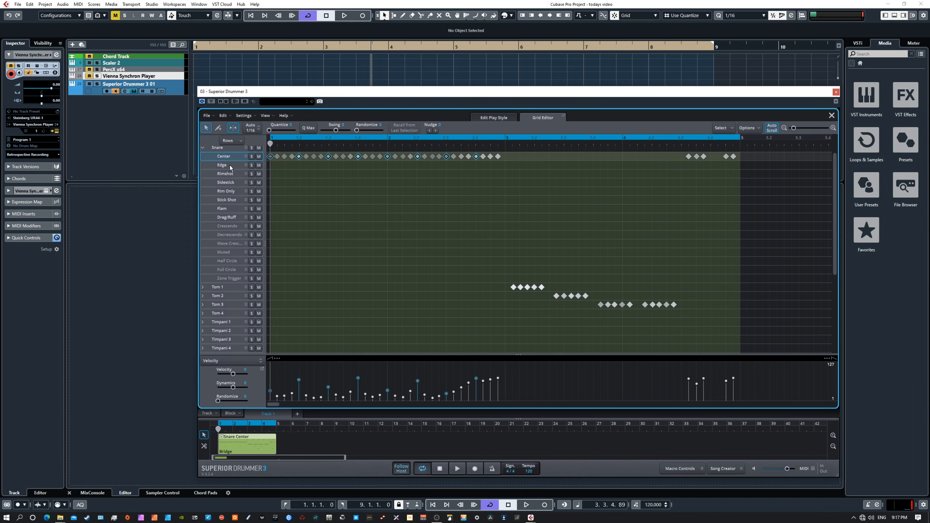
click(299, 157)
drag(298, 159, 299, 174)
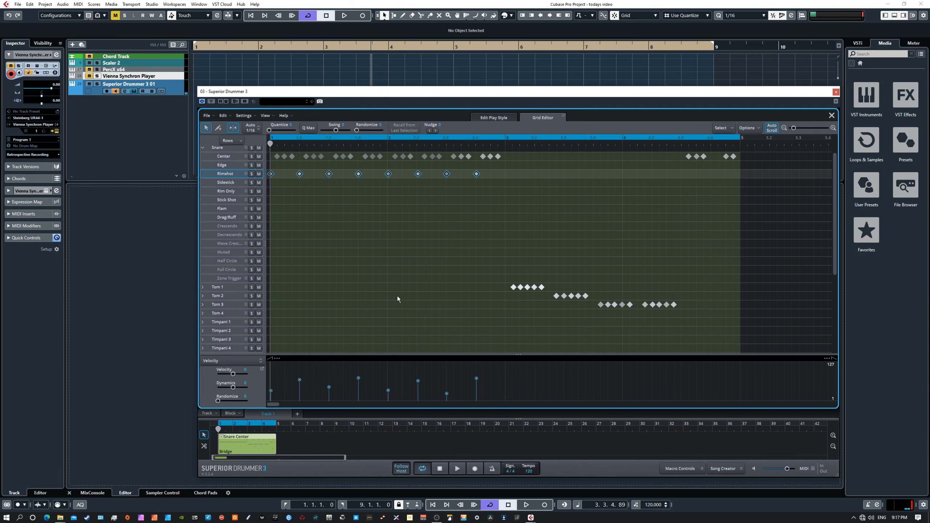
click(457, 469)
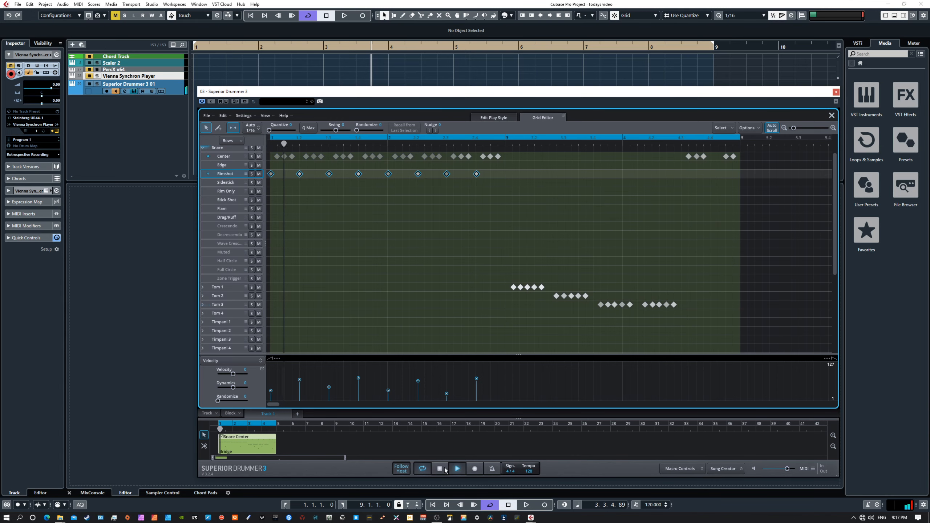
Select every other Snare Center note with Select 1/8 and drag them to the Edge row.
click(440, 469)
scroll(398, 328, down, 2)
scroll(397, 328, up, 3)
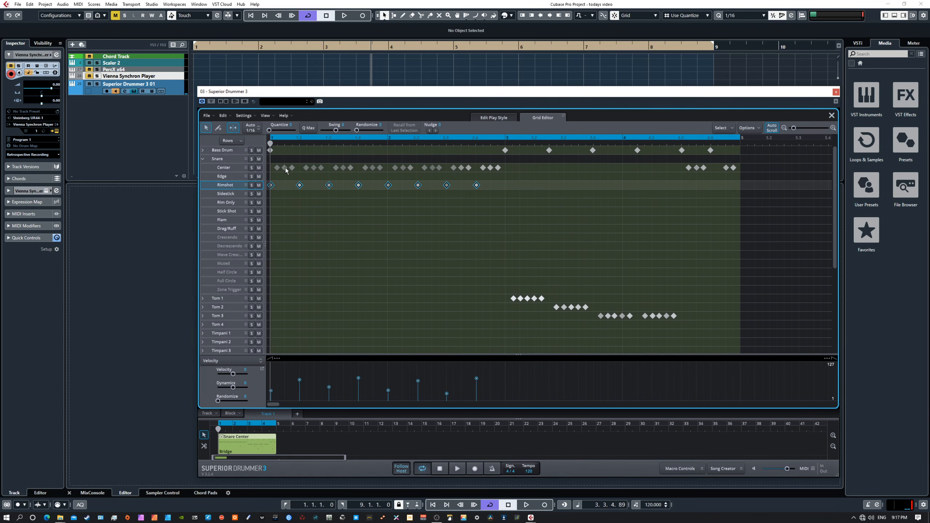
click(285, 168)
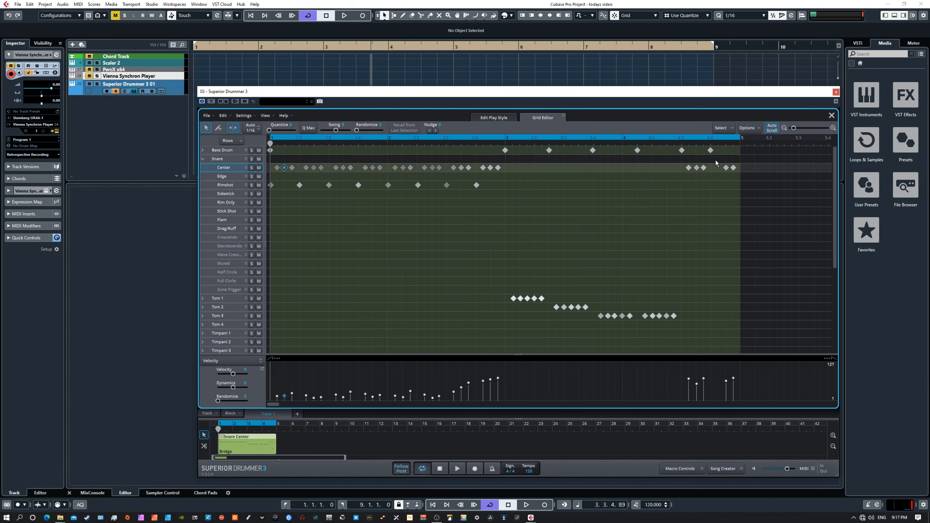
click(722, 127)
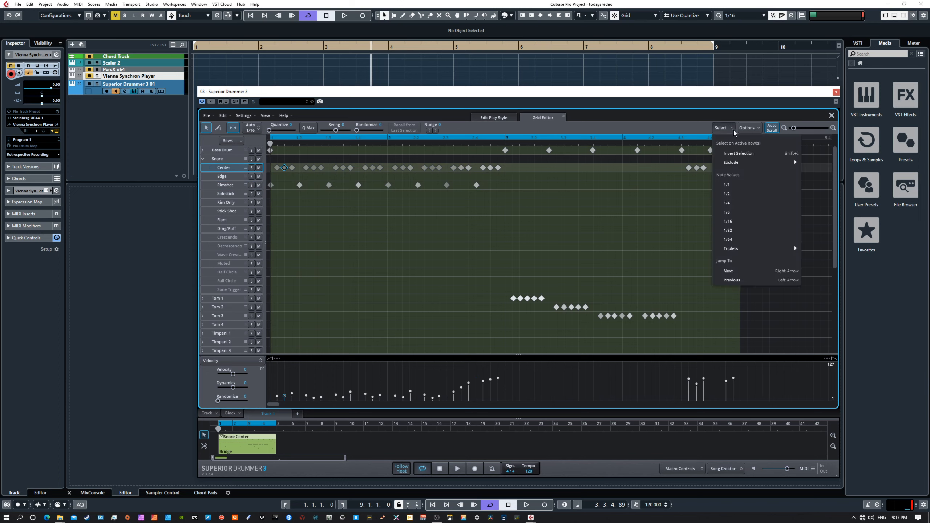
click(732, 213)
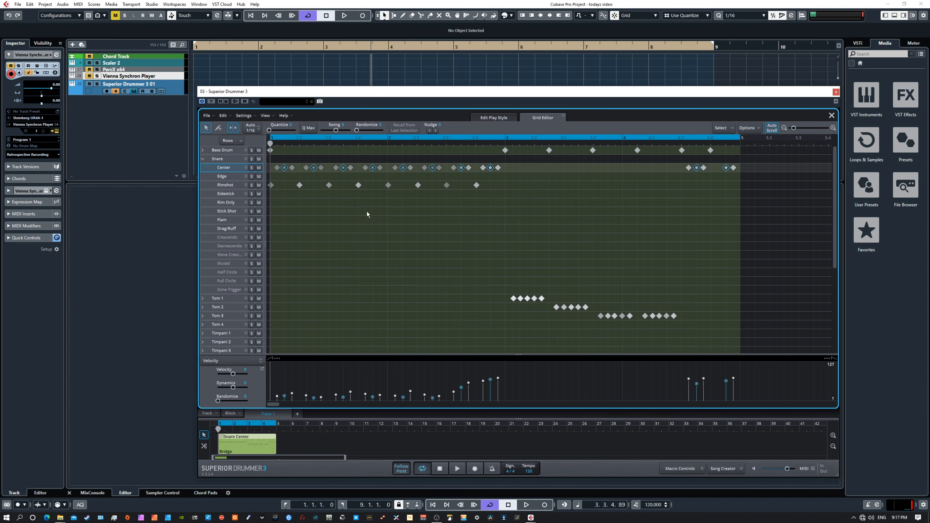
drag(285, 170, 285, 176)
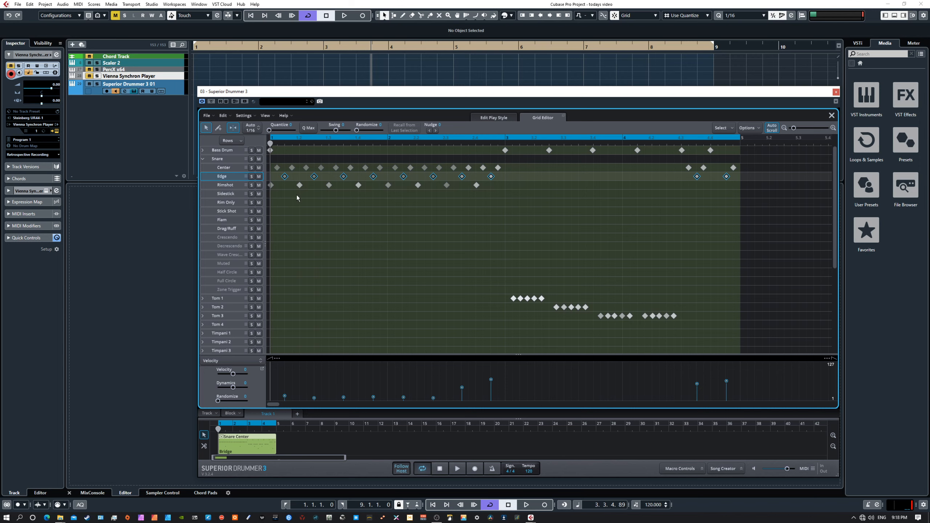
click(457, 470)
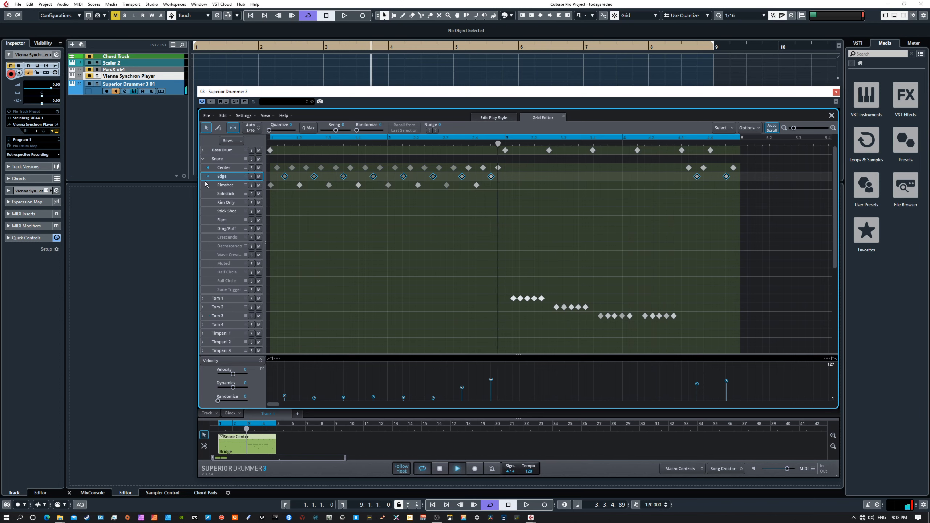
click(441, 469)
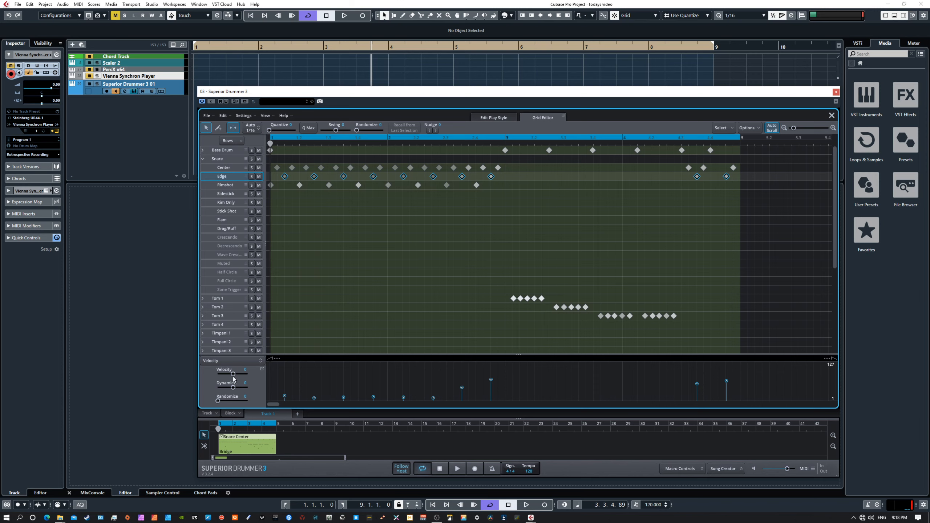
Raise the Edge notes' velocity to 37, copy-paste them into the Edge row, and lower one velocity bar.
drag(233, 375, 236, 377)
right_click(284, 179)
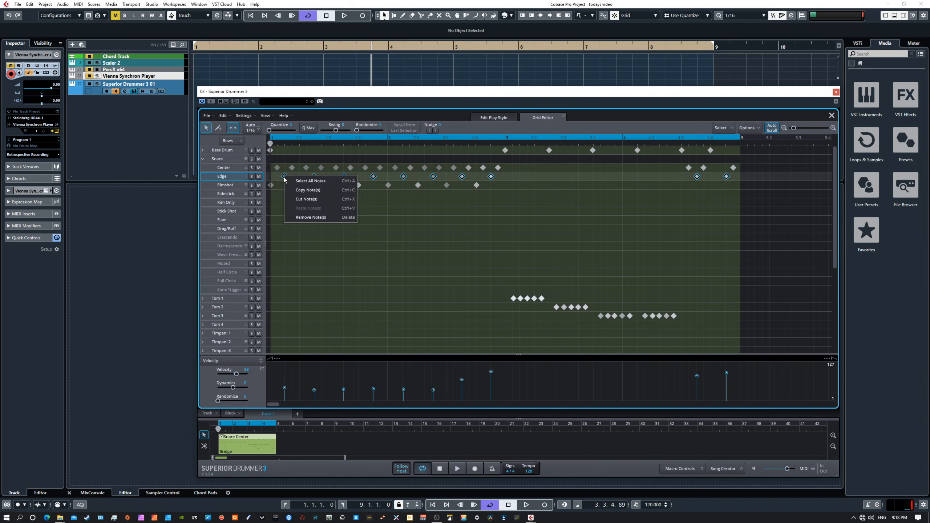
click(299, 191)
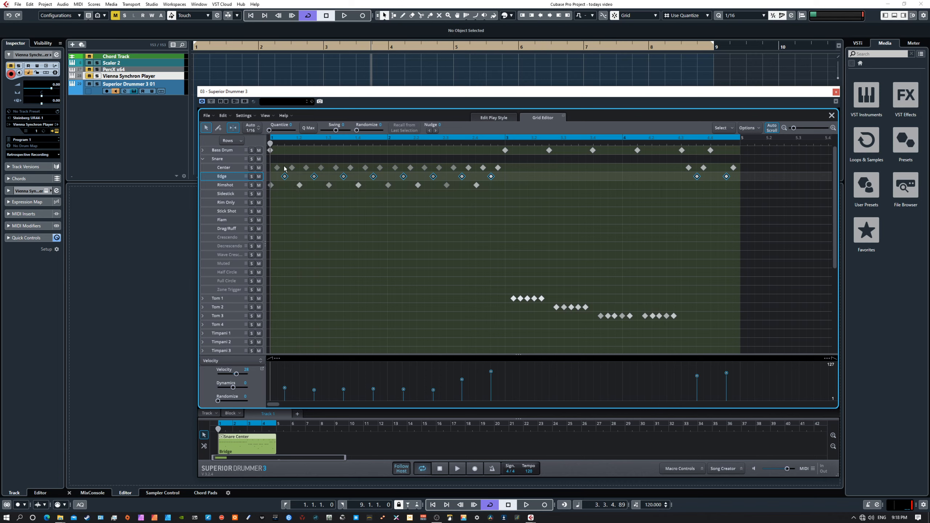
right_click(285, 165)
click(306, 197)
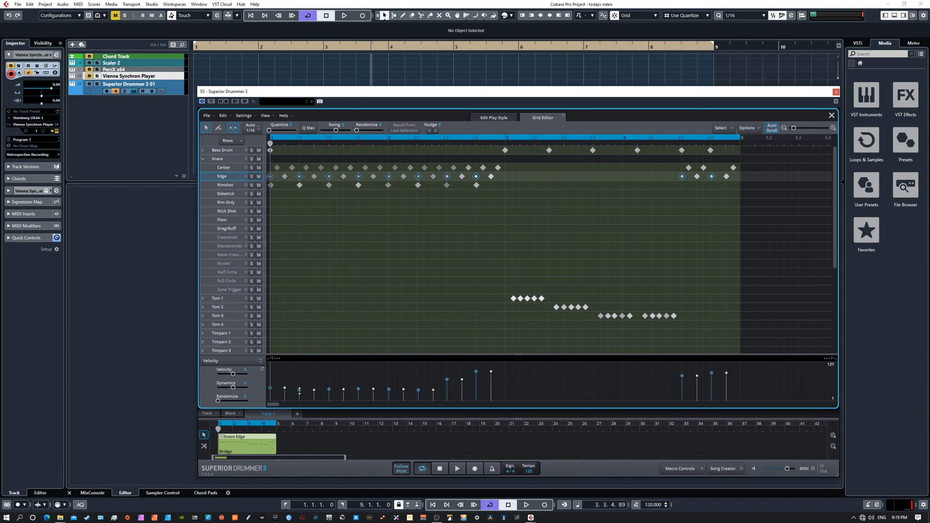
mouse_move(299, 391)
mouse_move(299, 390)
mouse_down()
mouse_move(301, 404)
mouse_move(304, 398)
mouse_up()
Set all Rimshot hits' velocity to -56 and audition the groove.
click(233, 185)
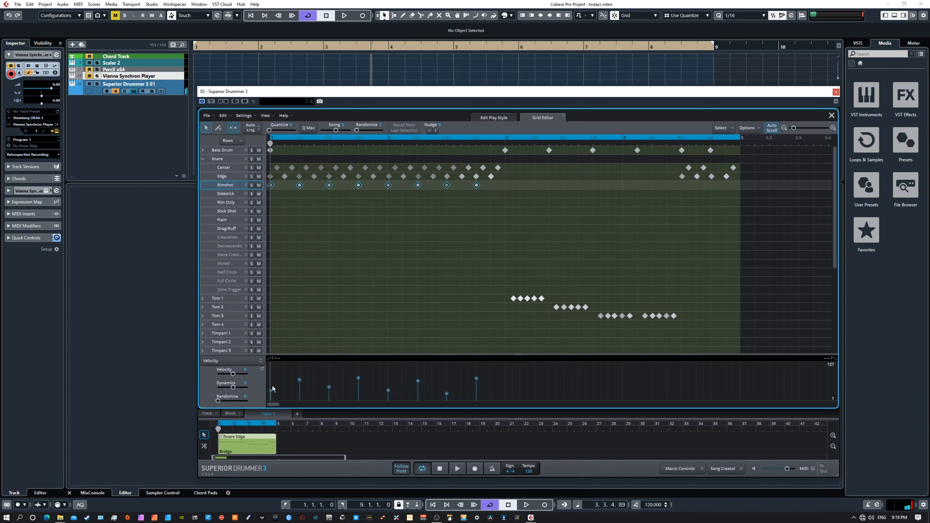
mouse_move(235, 375)
mouse_down()
mouse_move(228, 390)
mouse_move(228, 375)
mouse_up()
click(458, 469)
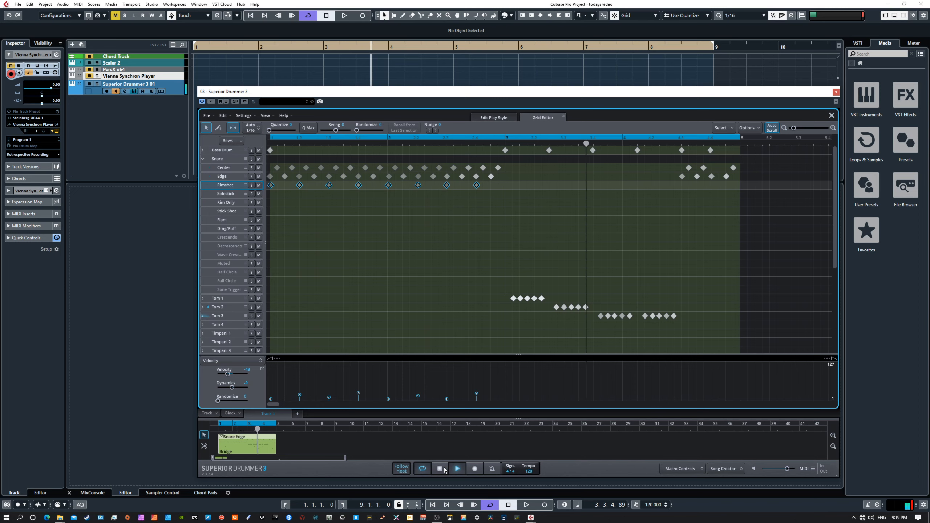
click(444, 469)
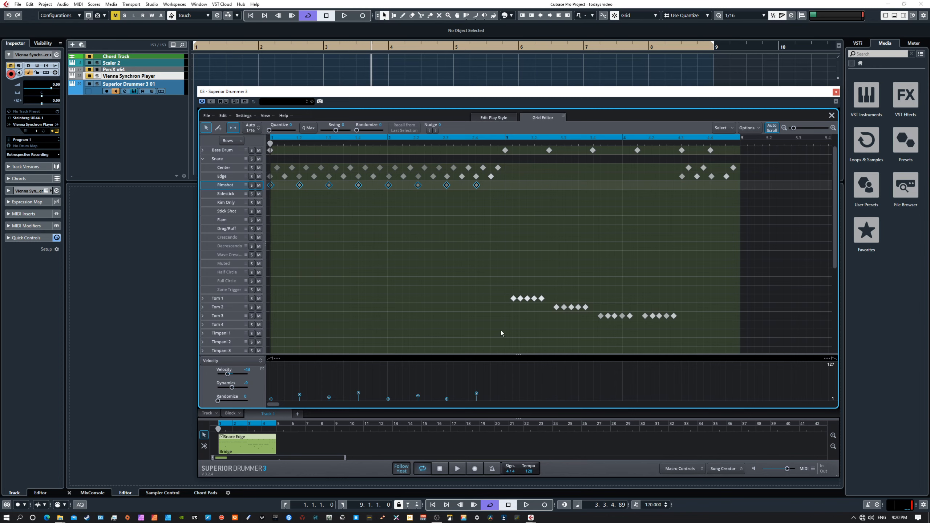
Move the first Small Taiko hit earlier to beat 1.2, keeping it on the Small Taiko row.
scroll(446, 321, down, 5)
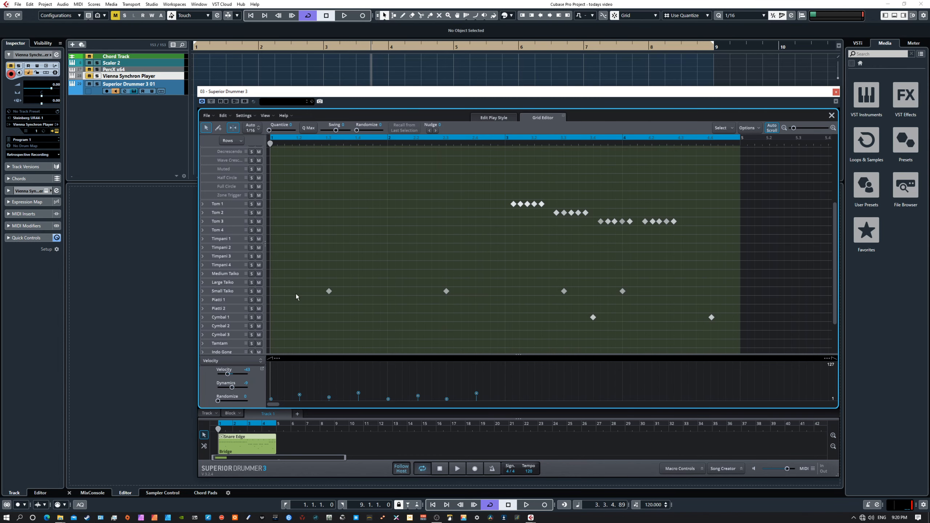
scroll(331, 301, down, 2)
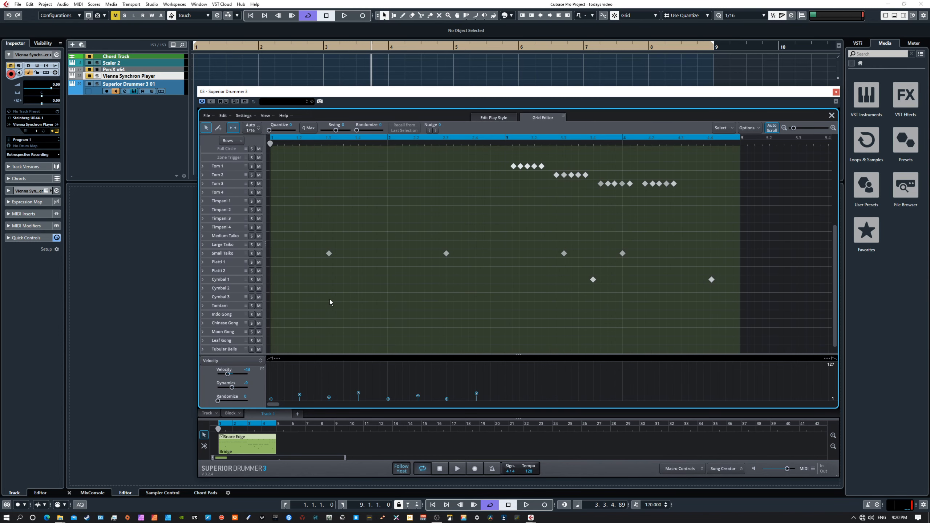
drag(309, 246, 472, 261)
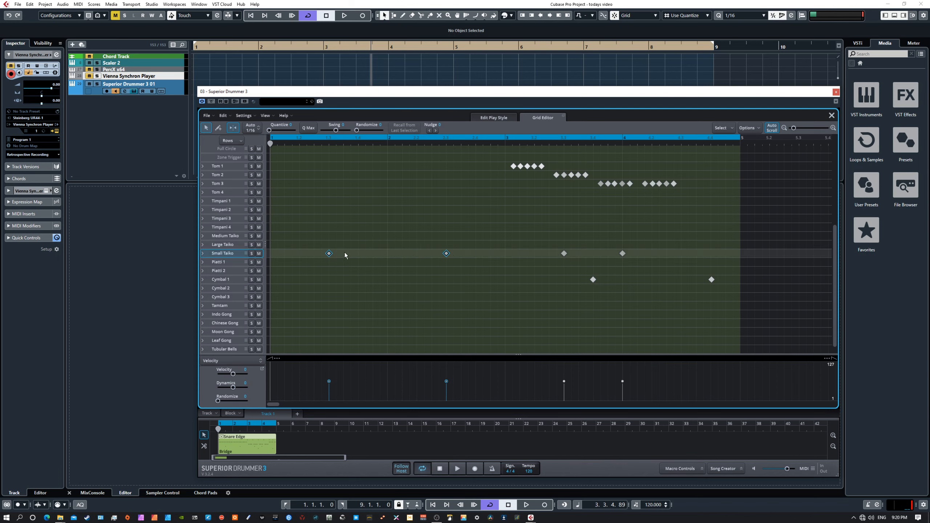
drag(329, 254, 300, 264)
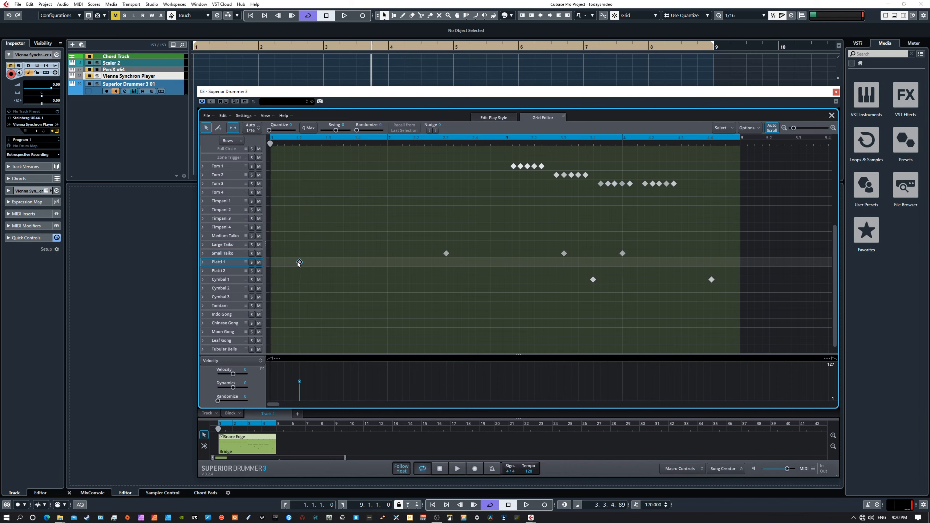
drag(299, 263, 298, 258)
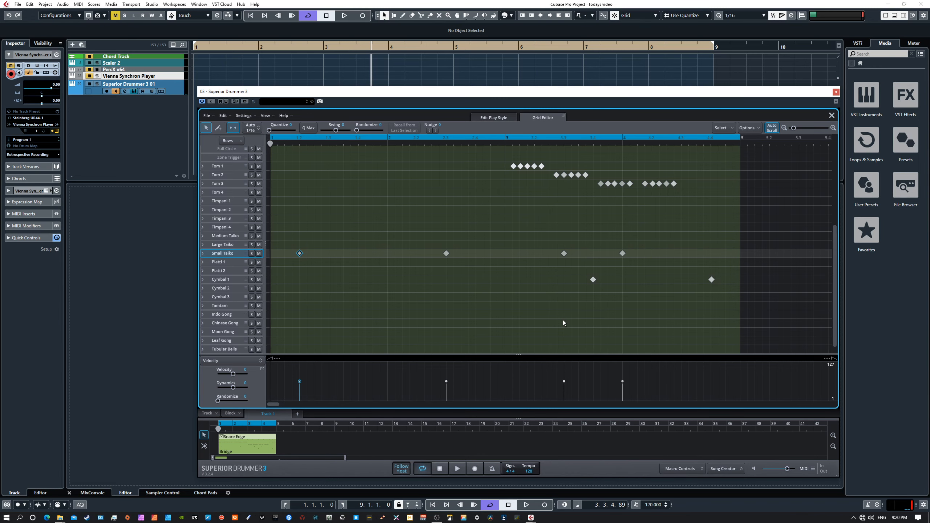
Move the Cymbal 1 hit at beat 3.4 to Cymbal 2 near beat 3 with velocity -84.
scroll(562, 320, down, 1)
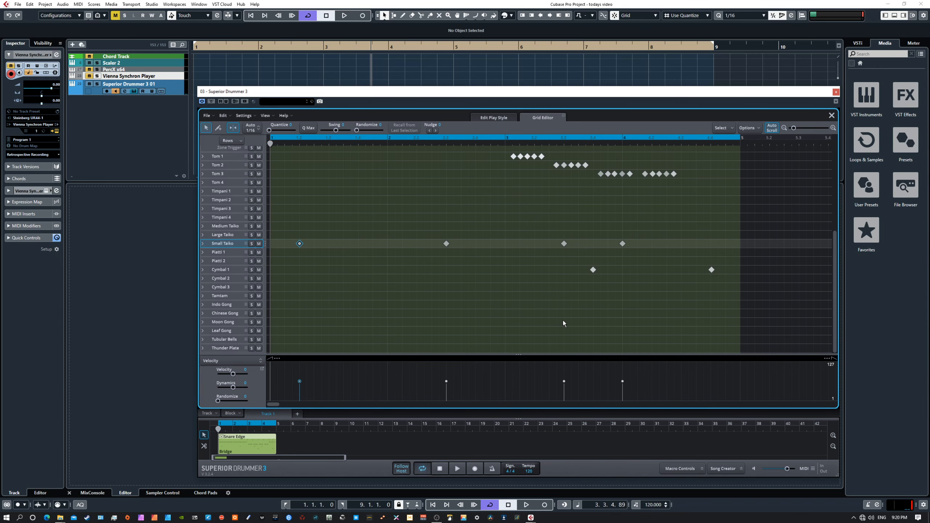
click(593, 270)
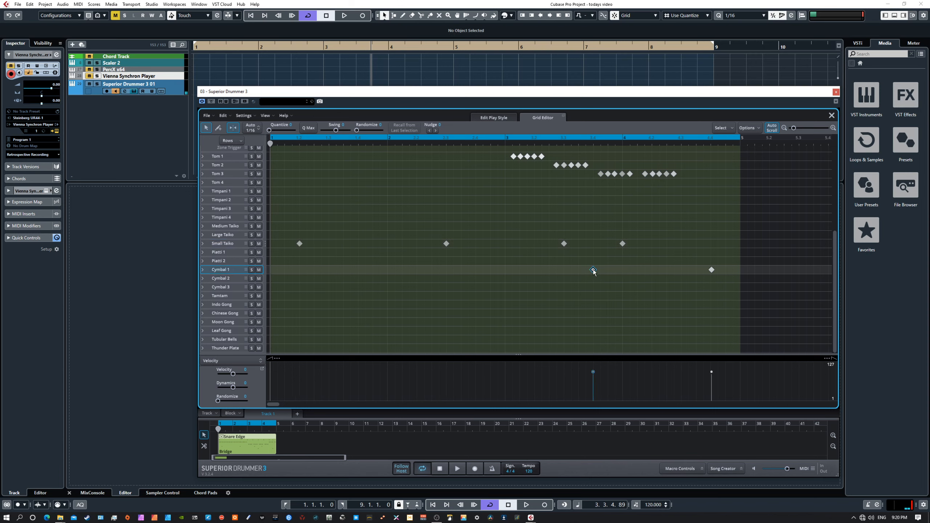
drag(593, 271, 515, 279)
scroll(542, 303, up, 3)
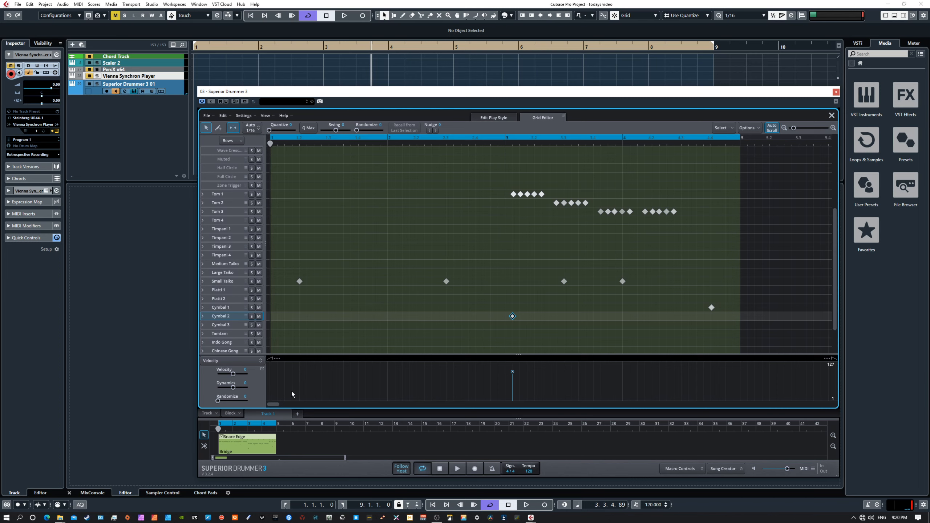
drag(233, 374, 225, 380)
scroll(480, 237, up, 5)
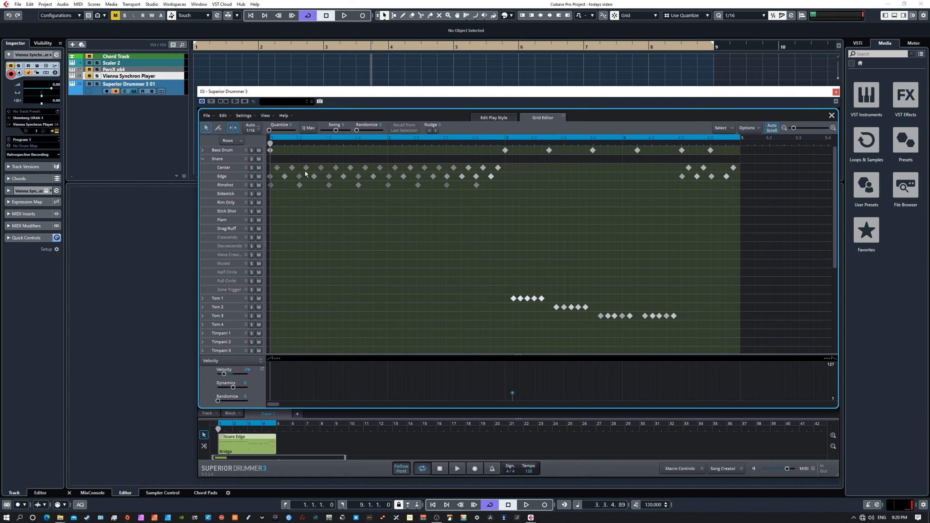
click(723, 129)
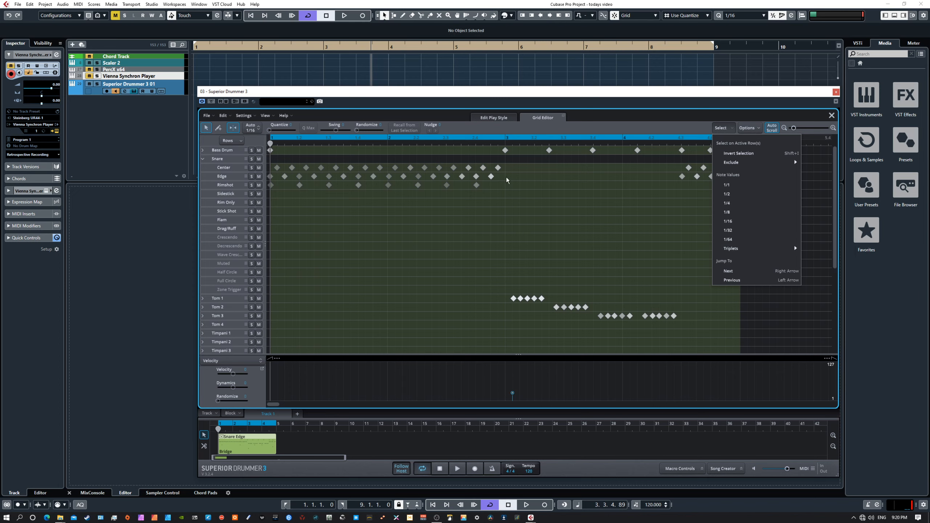
click(502, 213)
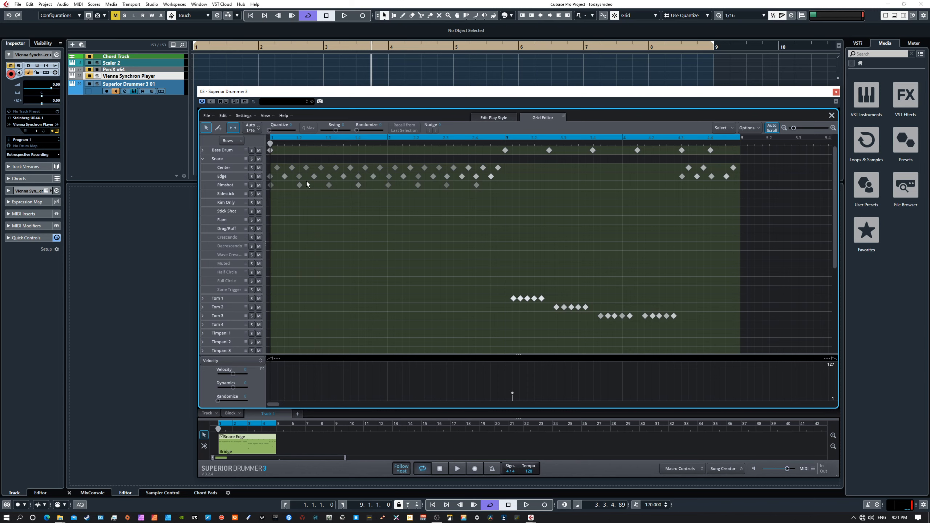
Drag the cymbal hit toward the start of the Bridge pattern and audition the result.
scroll(355, 266, down, 5)
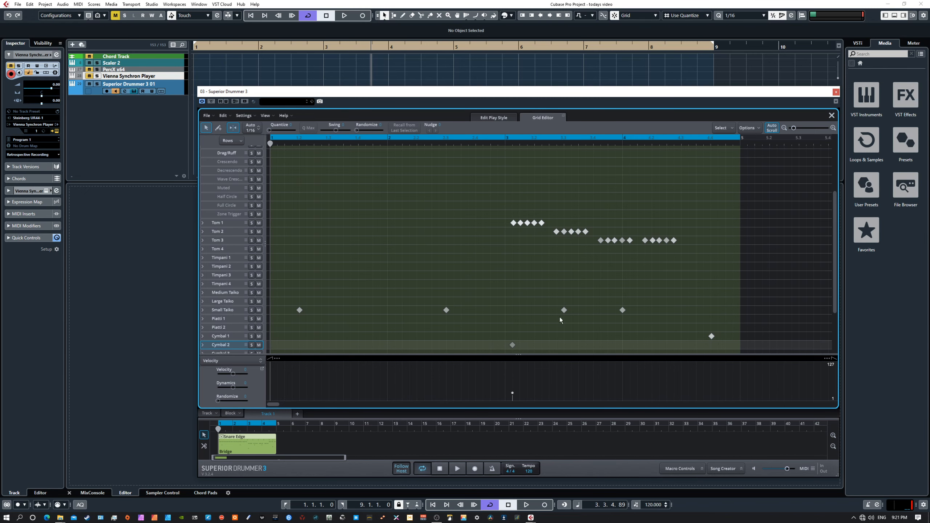
scroll(541, 265, down, 1)
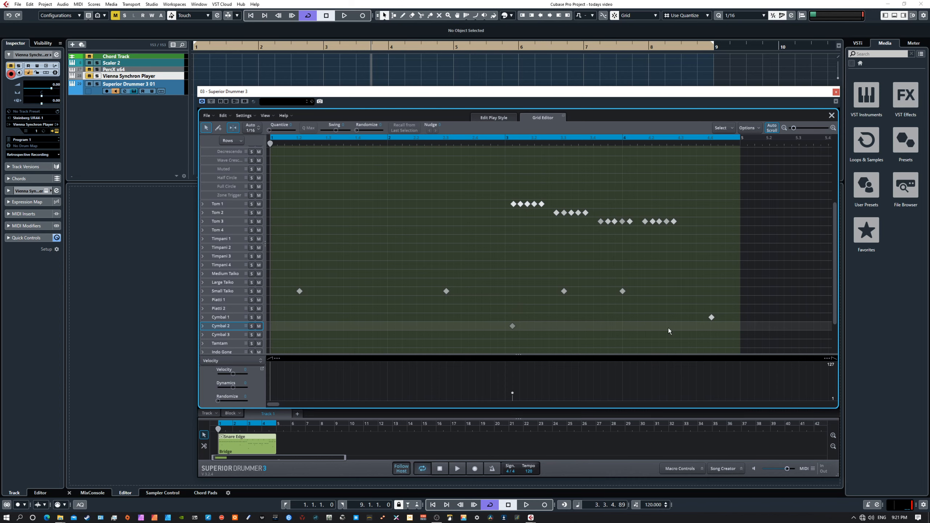
drag(711, 317, 276, 325)
click(458, 469)
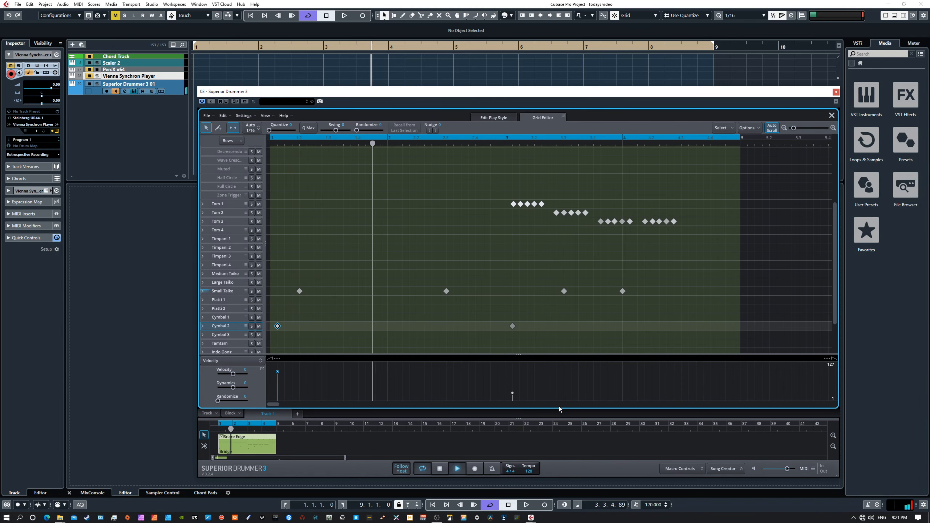
scroll(586, 344, up, 5)
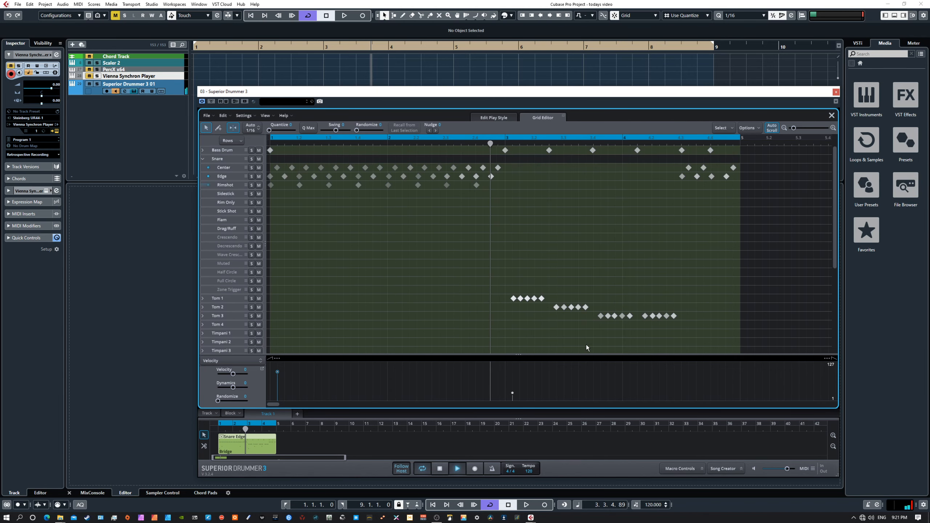
scroll(586, 345, down, 6)
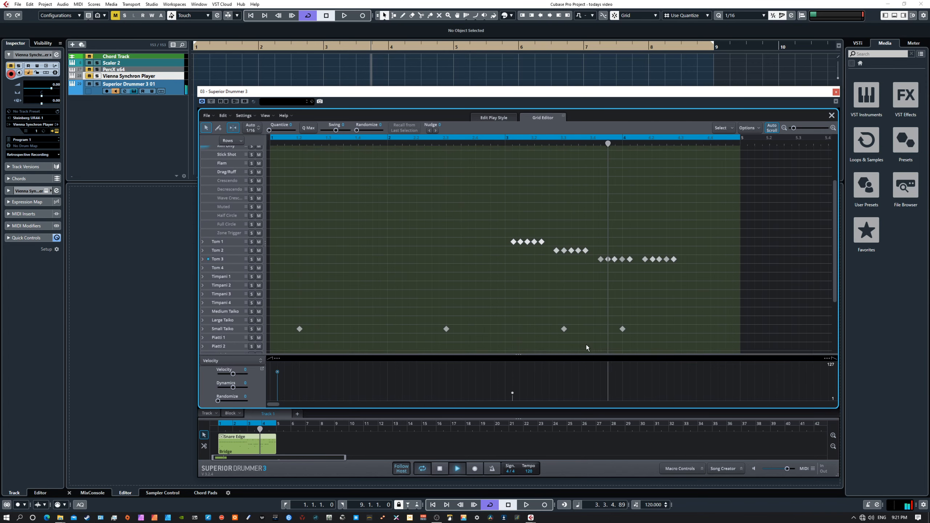
scroll(585, 344, down, 6)
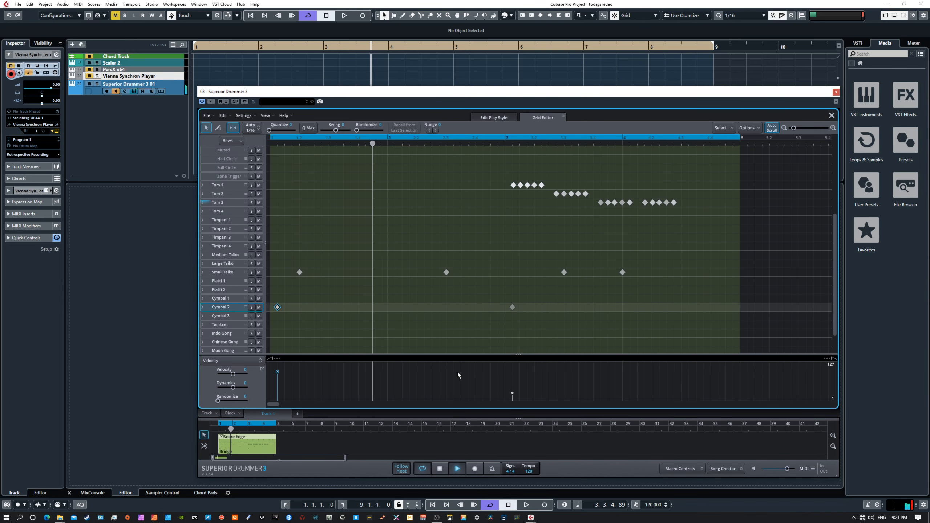
click(440, 468)
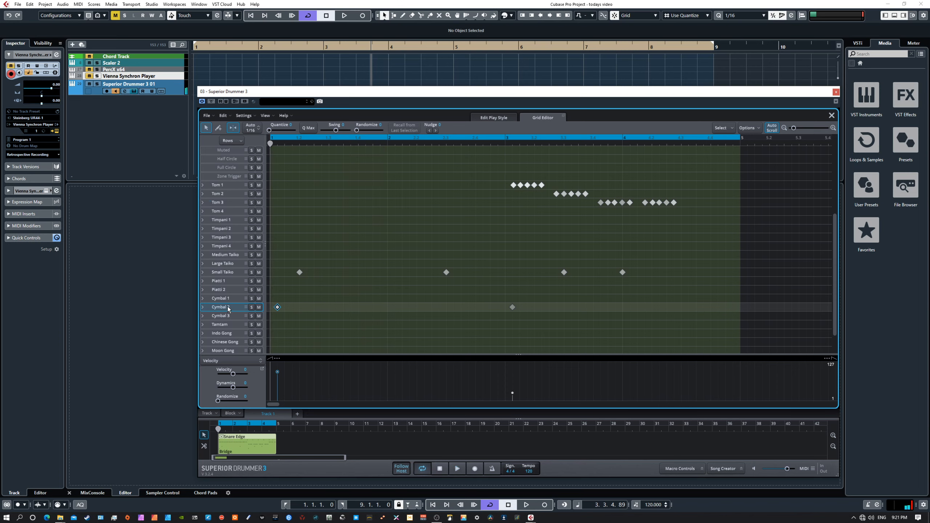
Place the hit on Cymbal 1 at bar 1 and lower its velocity to 29.
mouse_move(277, 307)
mouse_down()
mouse_move(270, 293)
mouse_move(270, 320)
mouse_move(271, 303)
mouse_up()
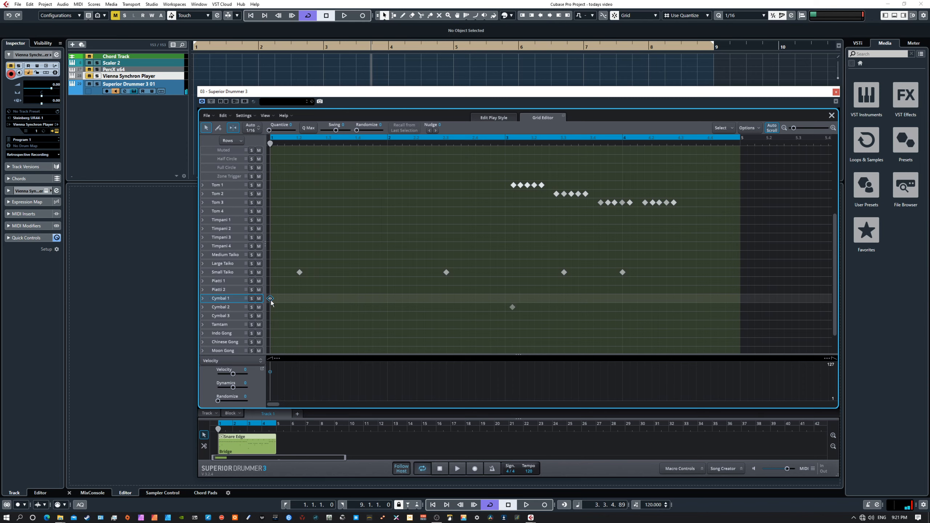
mouse_move(270, 371)
mouse_down()
mouse_move(270, 392)
mouse_move(270, 376)
mouse_up()
click(308, 288)
scroll(425, 220, up, 5)
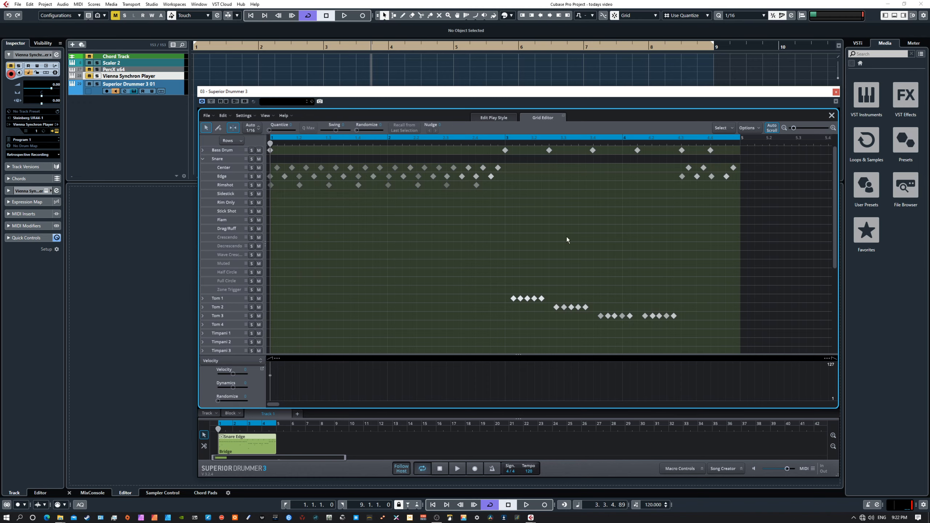
scroll(454, 286, down, 5)
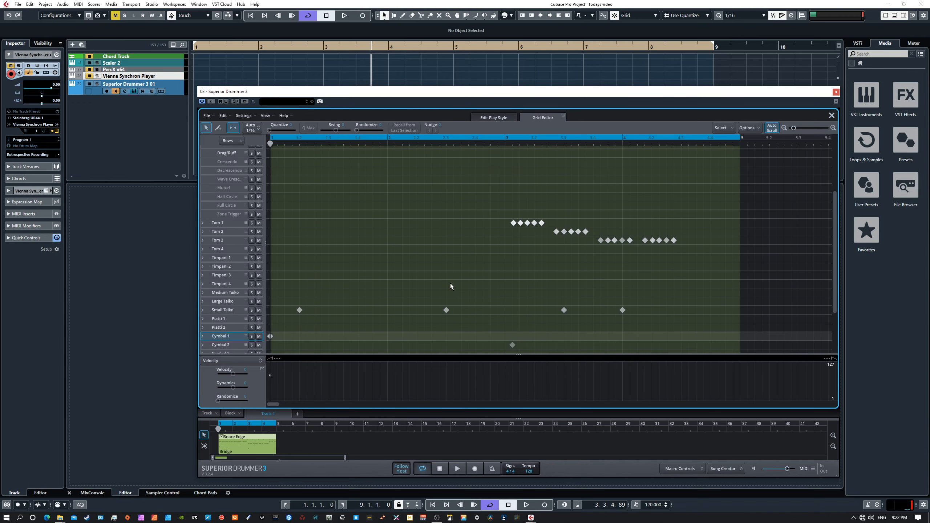
Try the Blues, Shuffle and Swing groove filters, then clear all filters.
click(504, 118)
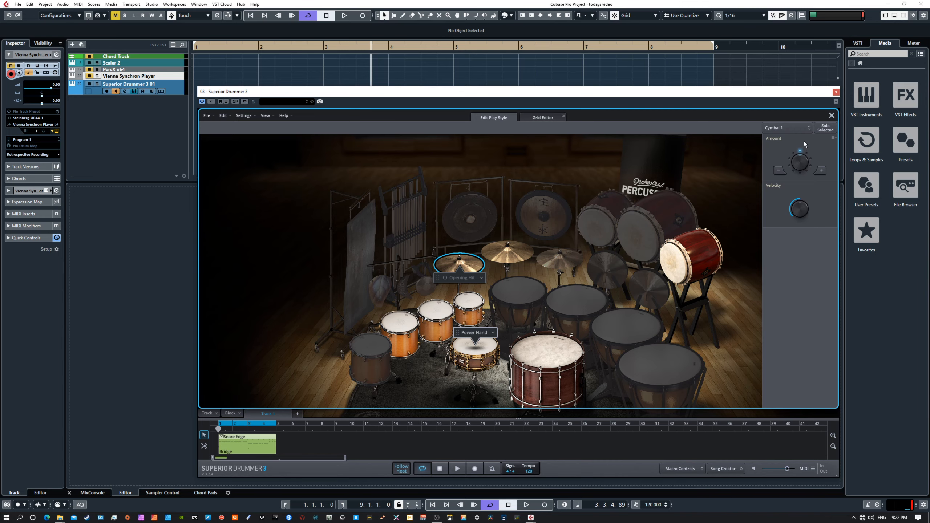
click(831, 116)
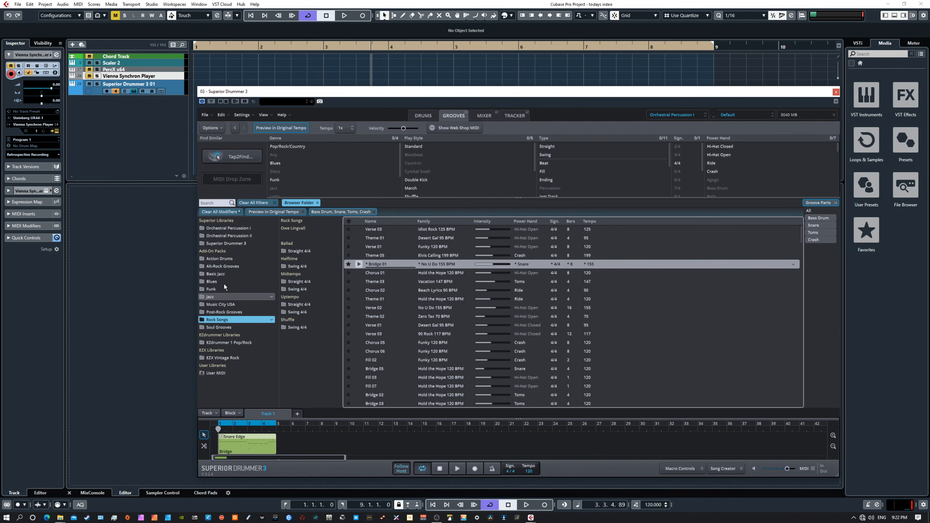
click(298, 164)
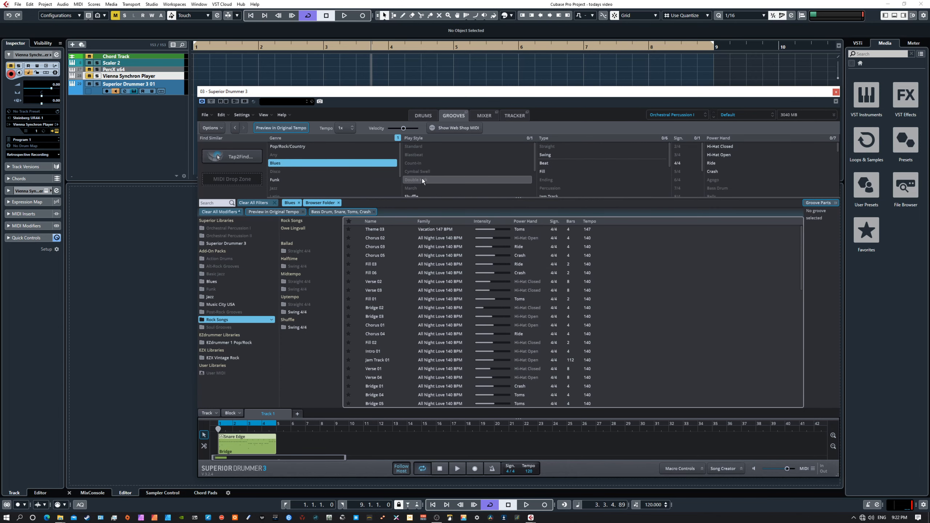
click(418, 195)
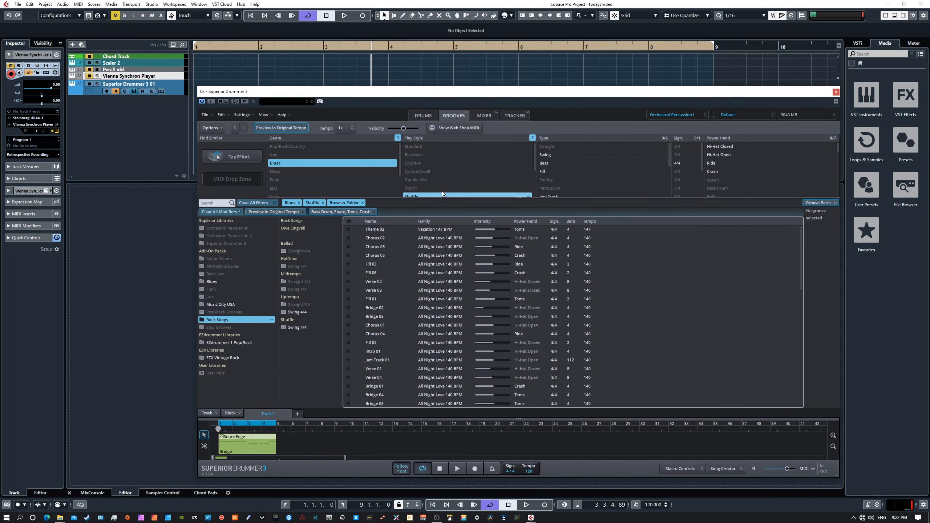
click(560, 156)
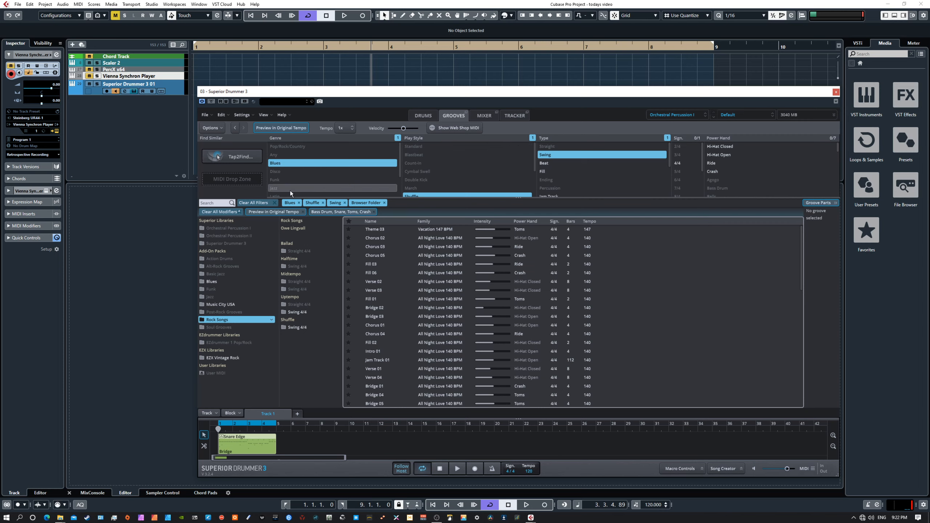
click(255, 204)
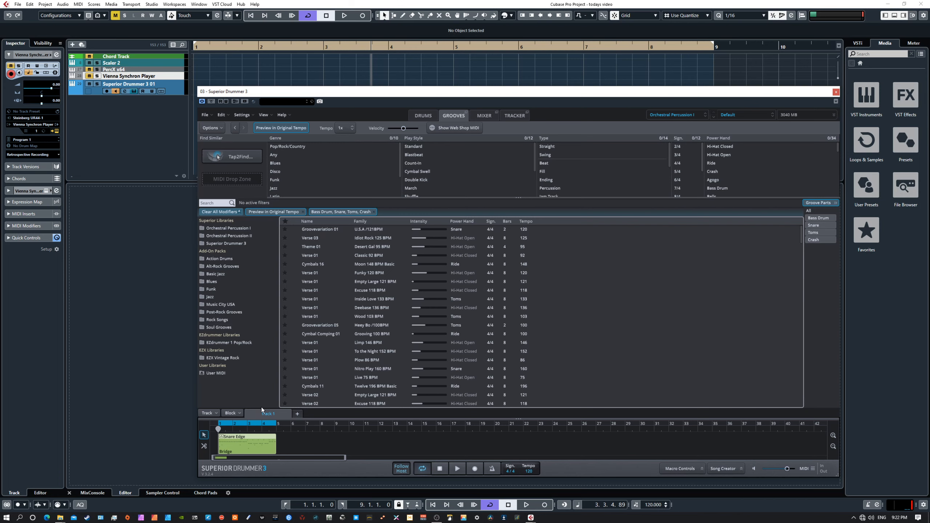
Place the Verse 01 groove after the Bridge block and open the Bridge's play-style view.
drag(323, 282, 289, 445)
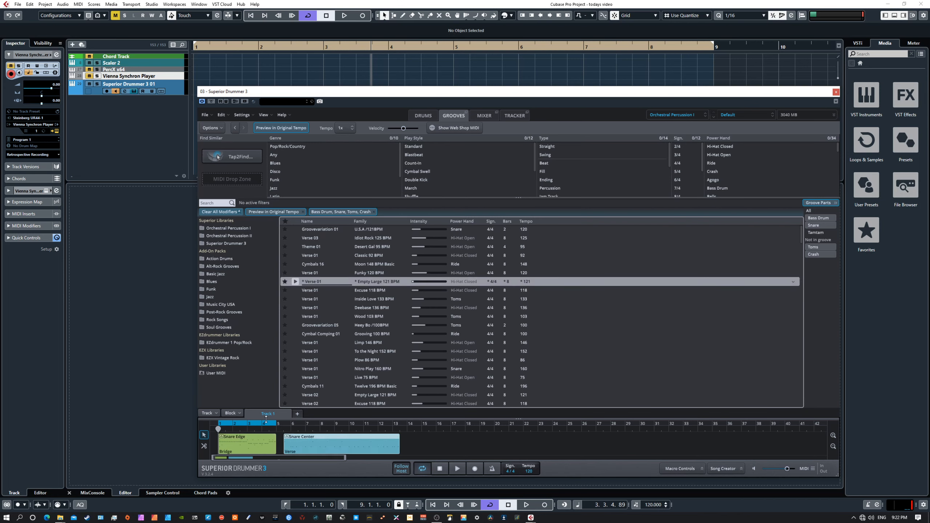
click(723, 469)
click(723, 469)
double_click(262, 442)
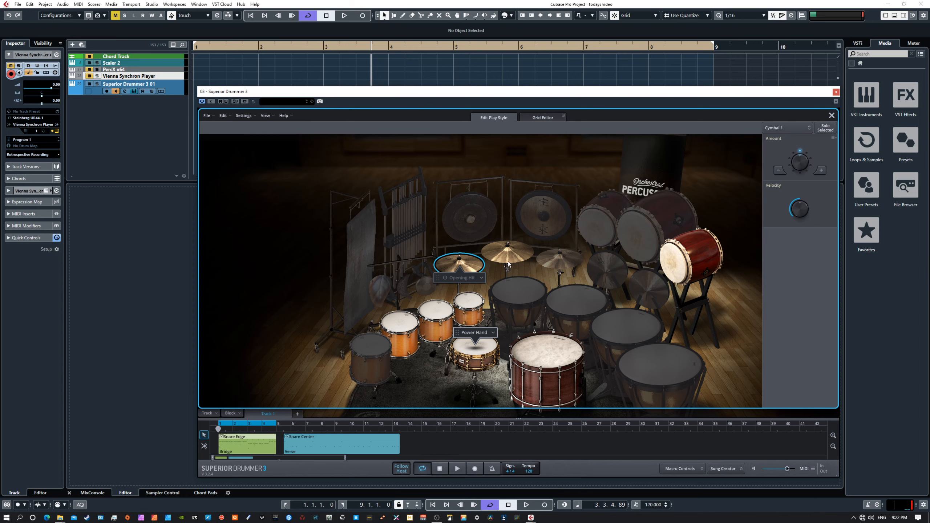
Leave the snare's Power Hand articulation unchanged and return to the Bridge pattern's Grid Editor.
click(470, 333)
click(470, 333)
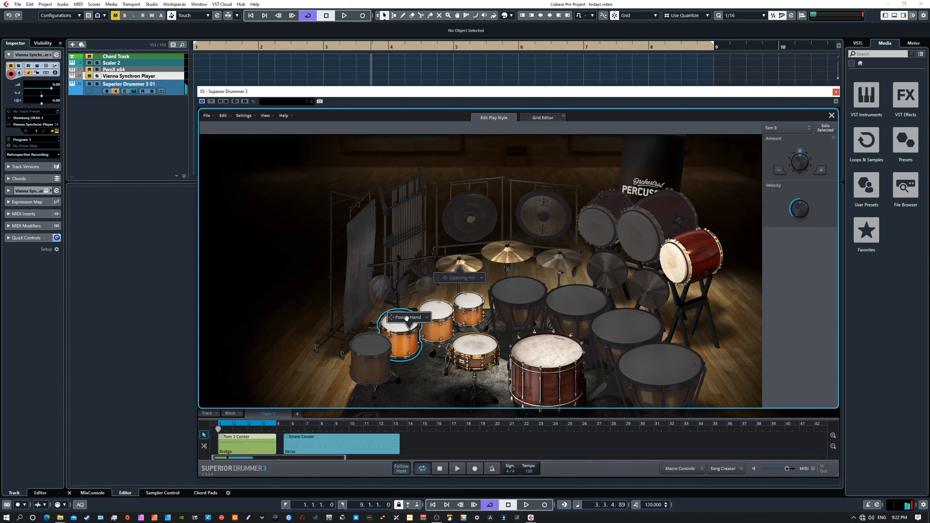
drag(469, 333, 469, 333)
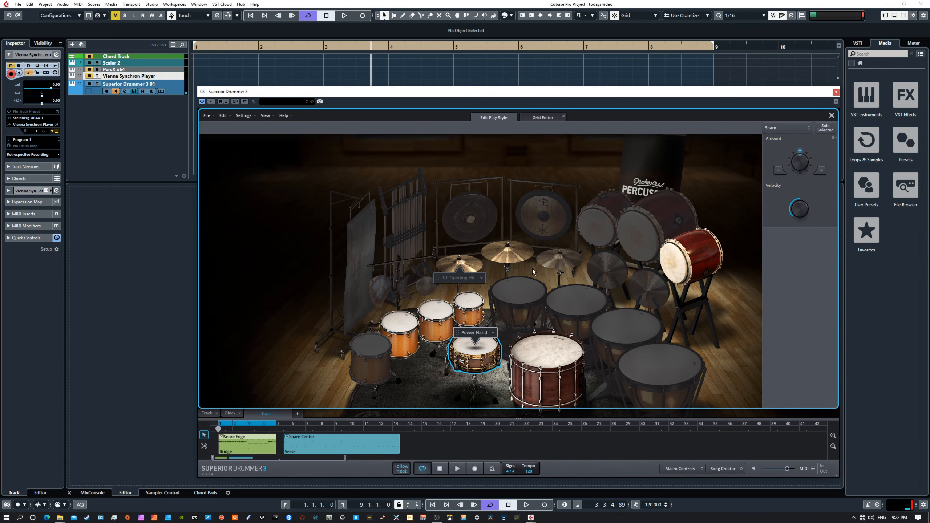
click(538, 118)
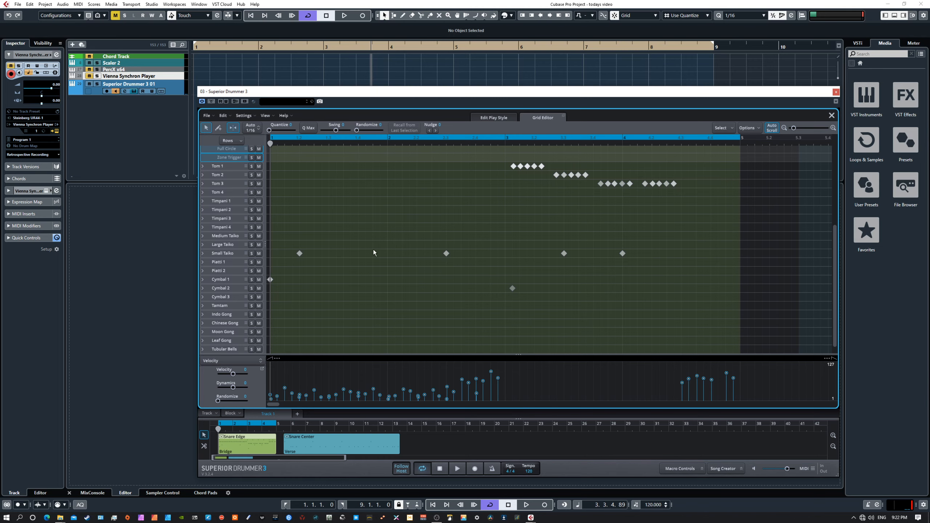
scroll(359, 276, up, 5)
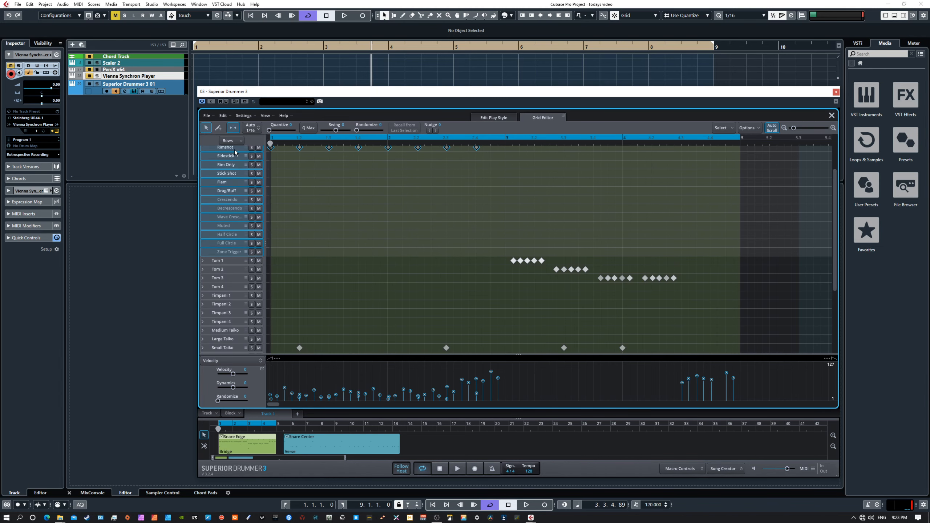
scroll(388, 260, up, 3)
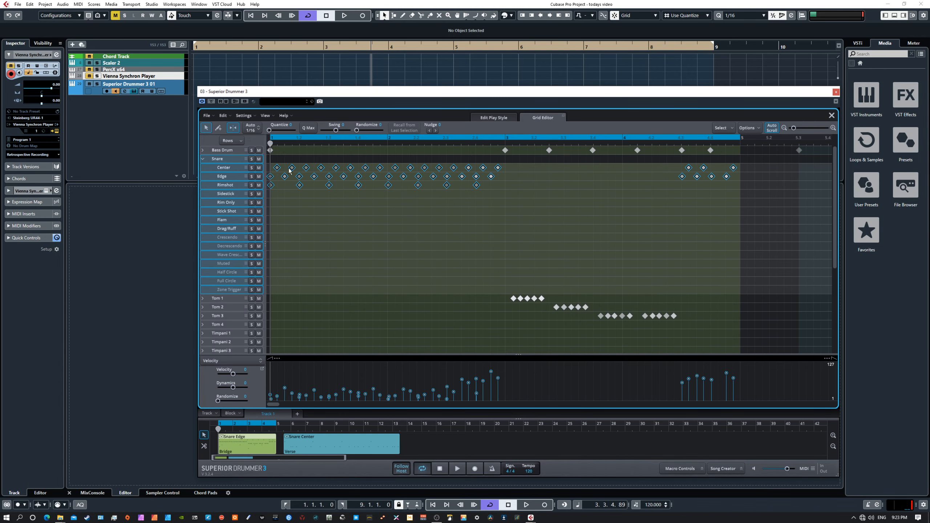
scroll(421, 224, down, 5)
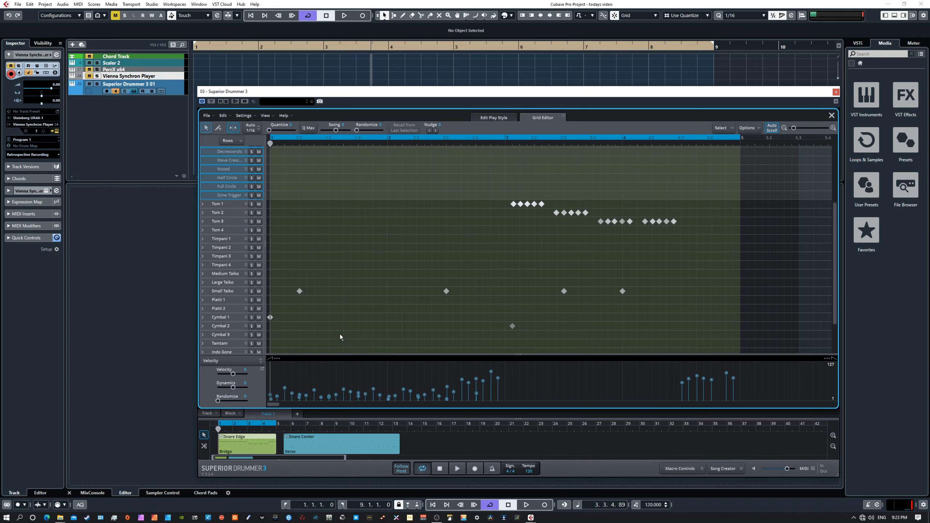
scroll(348, 332, up, 4)
Rework opening-bar snare velocities: raise by 34, lower later notes by 52, then set 43.
drag(497, 204, 271, 161)
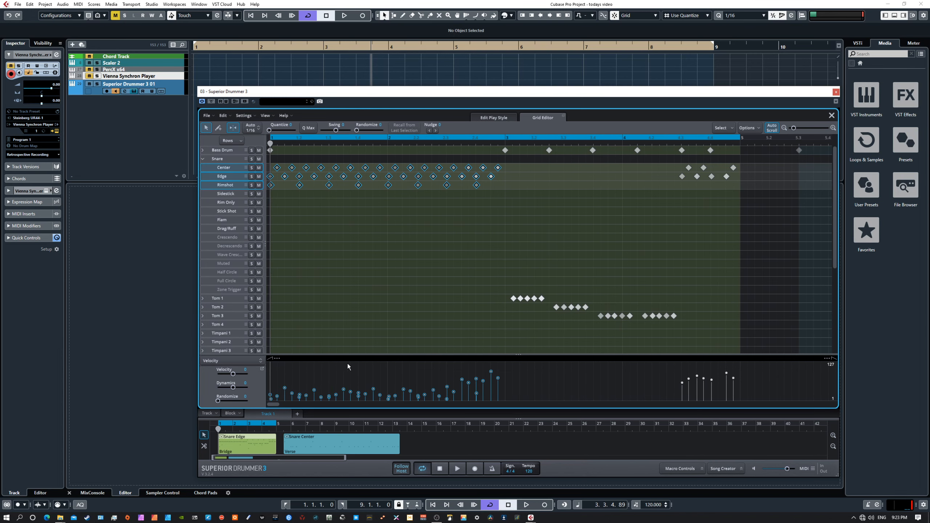
drag(268, 358, 235, 377)
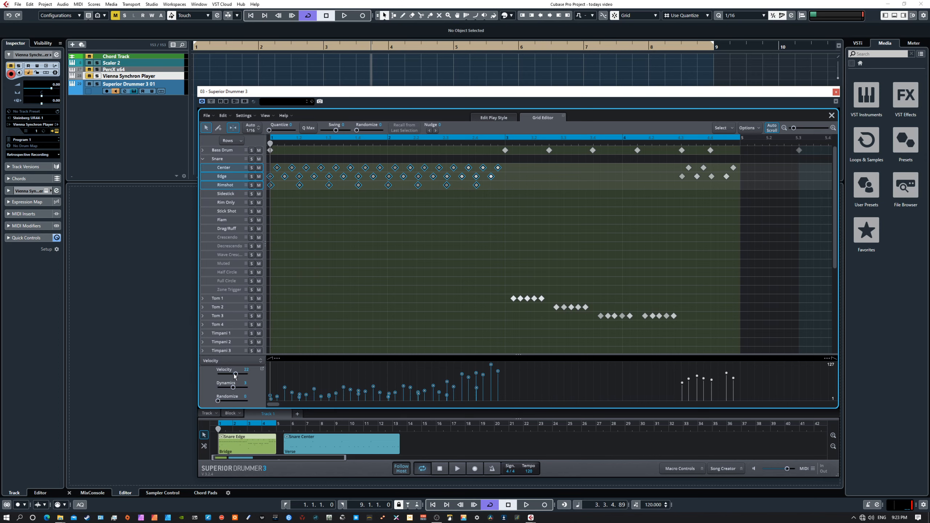
drag(499, 193, 405, 170)
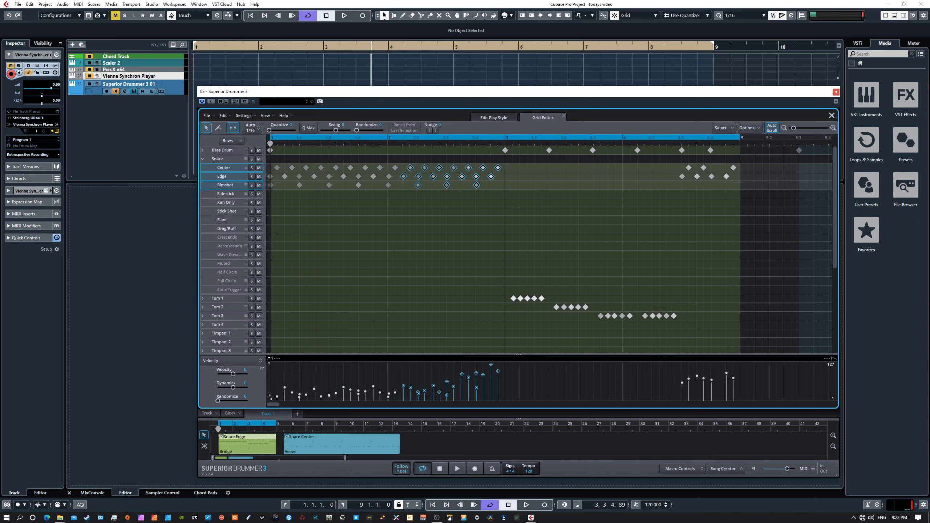
drag(269, 360, 267, 379)
drag(233, 374, 237, 376)
drag(314, 377, 361, 403)
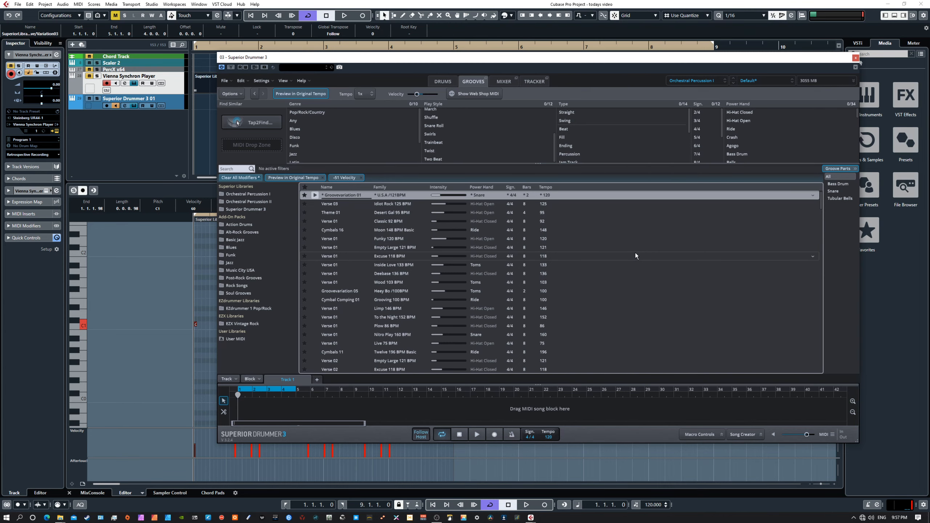
Start an instrument search from the kit settings, close it, and switch to the Grooves browser.
click(444, 82)
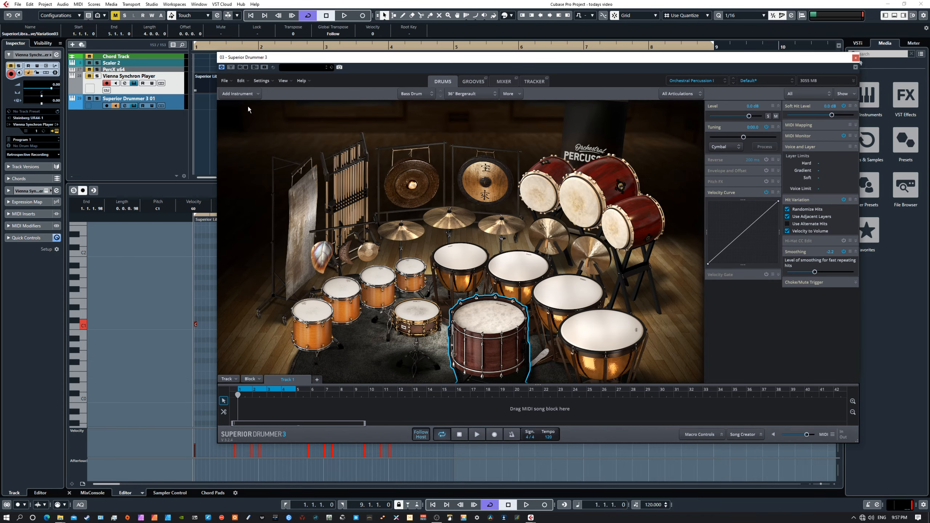
click(238, 94)
click(238, 106)
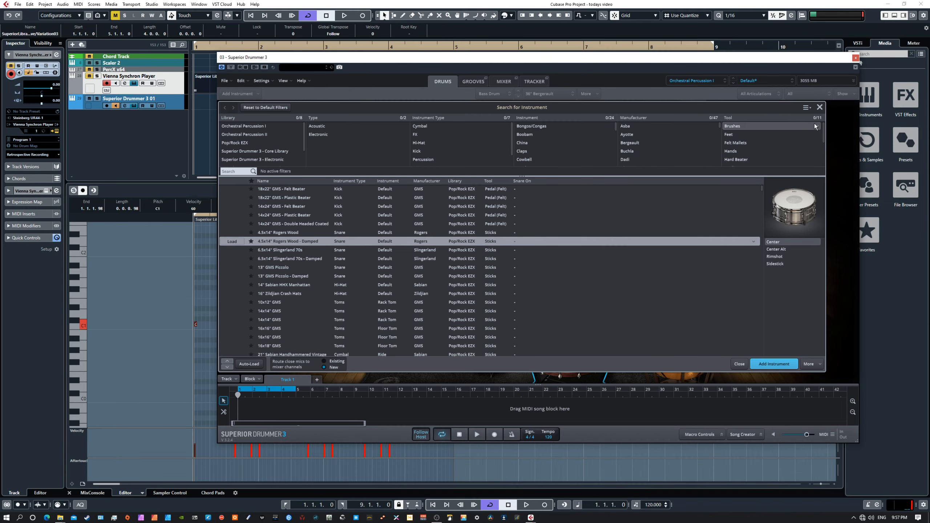
click(820, 107)
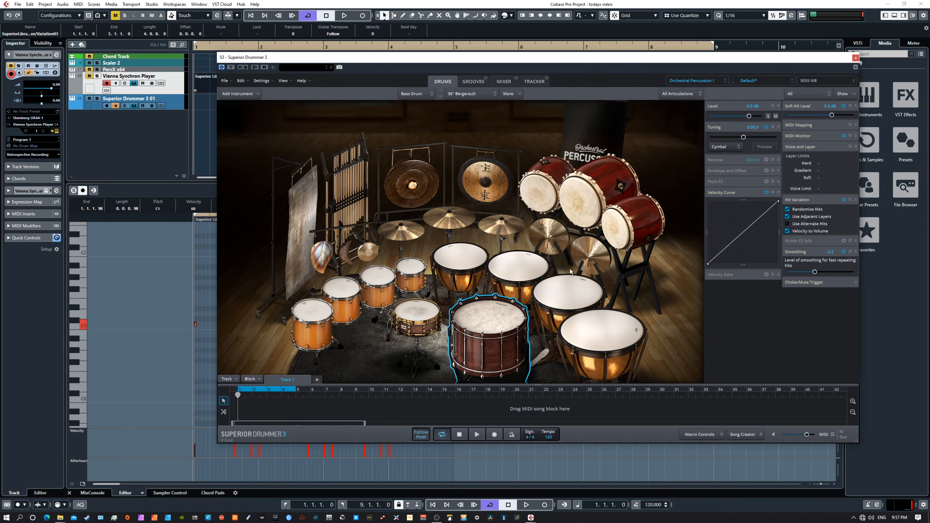
click(473, 85)
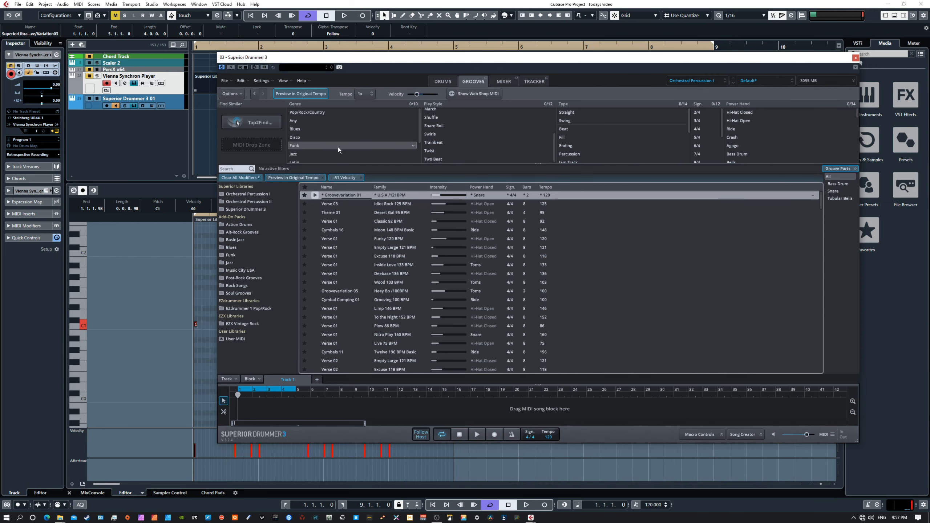
click(301, 130)
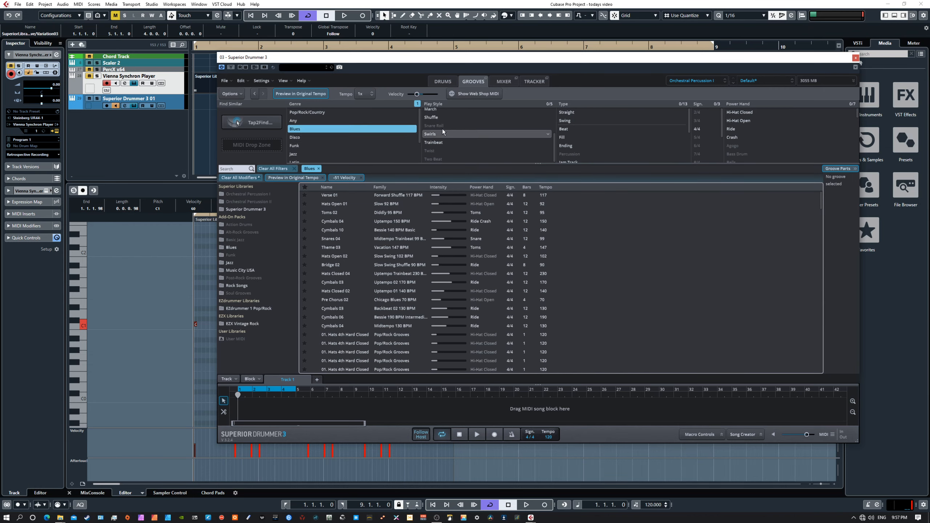
click(442, 118)
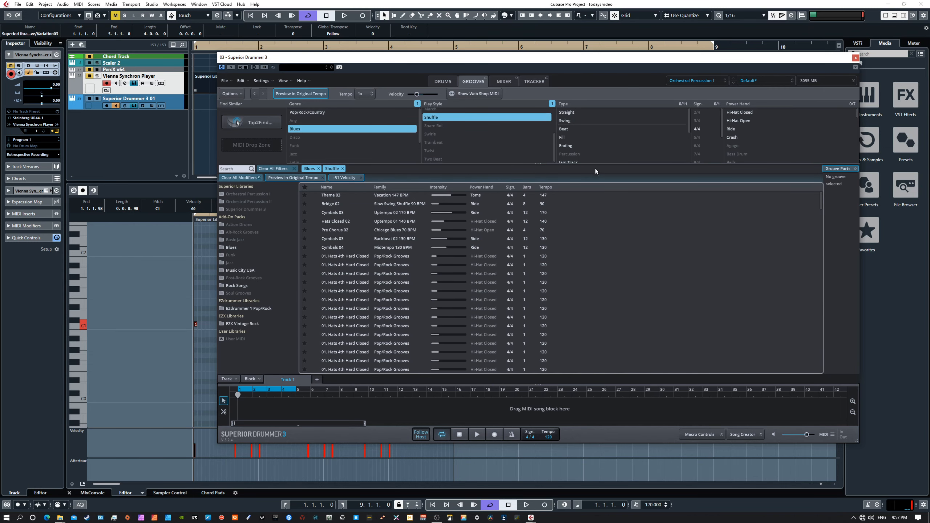
click(581, 120)
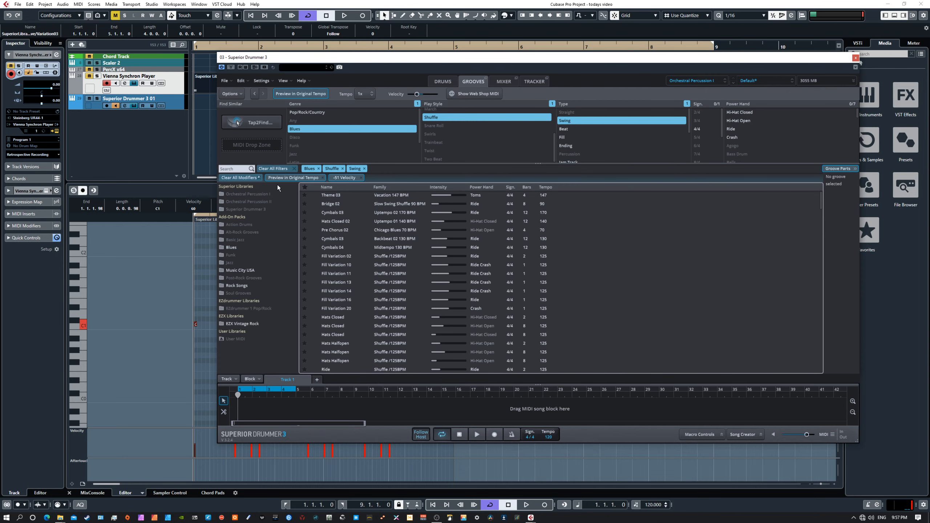
click(273, 169)
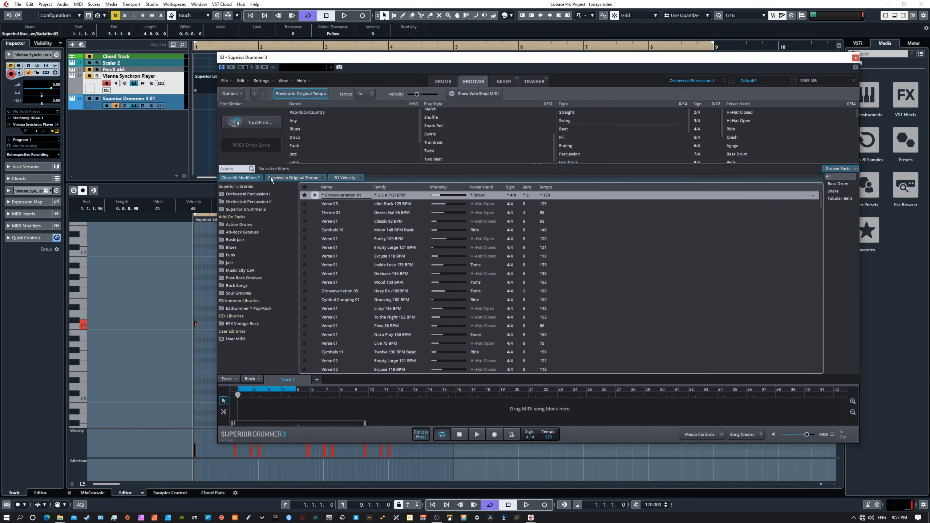
Preview Orchestral Percussion I Groove 04 at velocity -63 and find grooves similar to it.
click(248, 194)
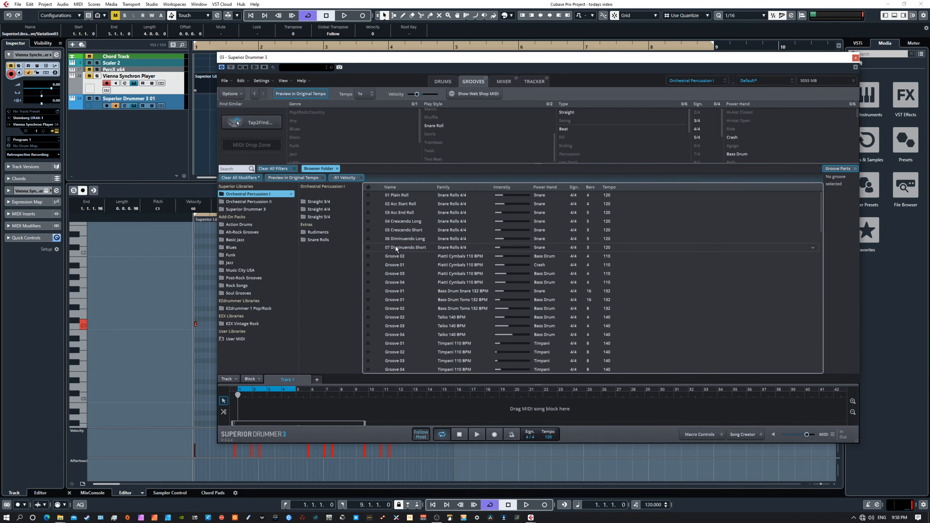
click(393, 284)
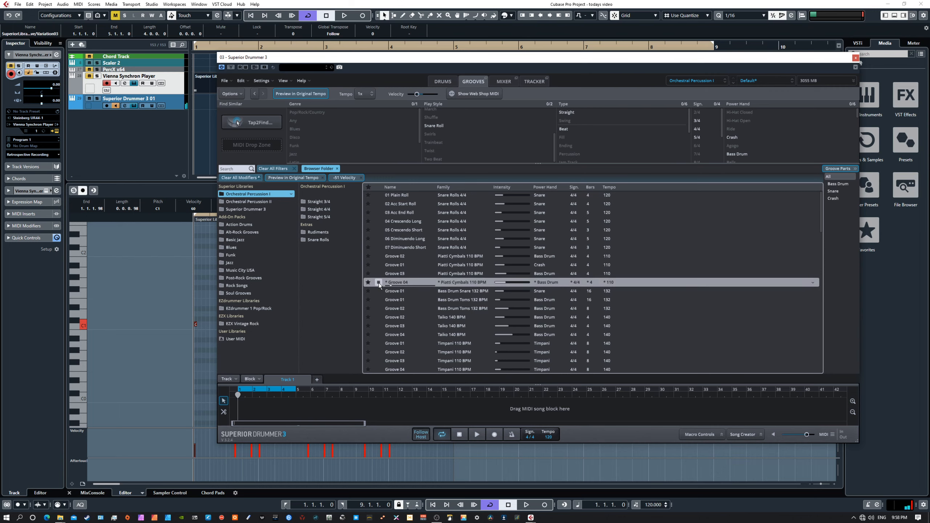
drag(418, 95, 420, 96)
drag(415, 94, 416, 93)
drag(417, 282, 309, 160)
drag(245, 147, 252, 144)
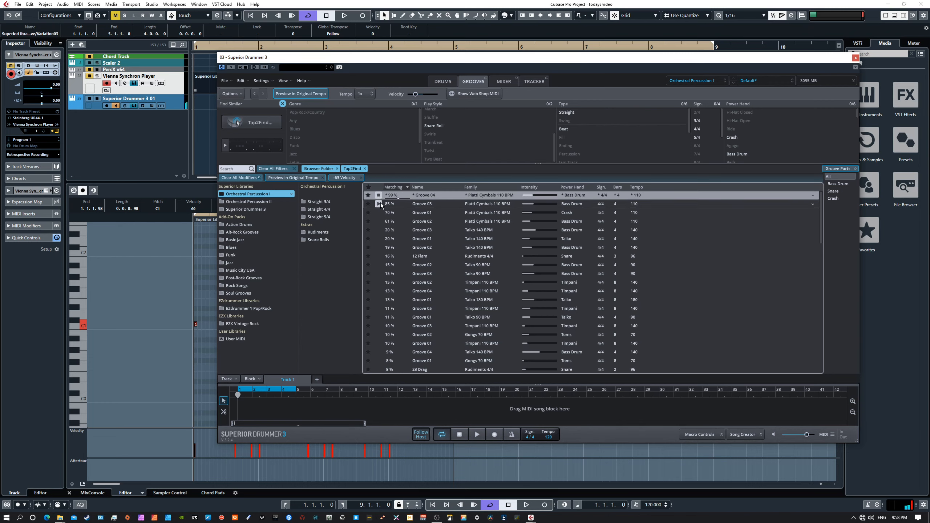
Preview Grooves 03, 01 and 02, then match grooves to Groove 02 and open Tap2Find.
click(378, 204)
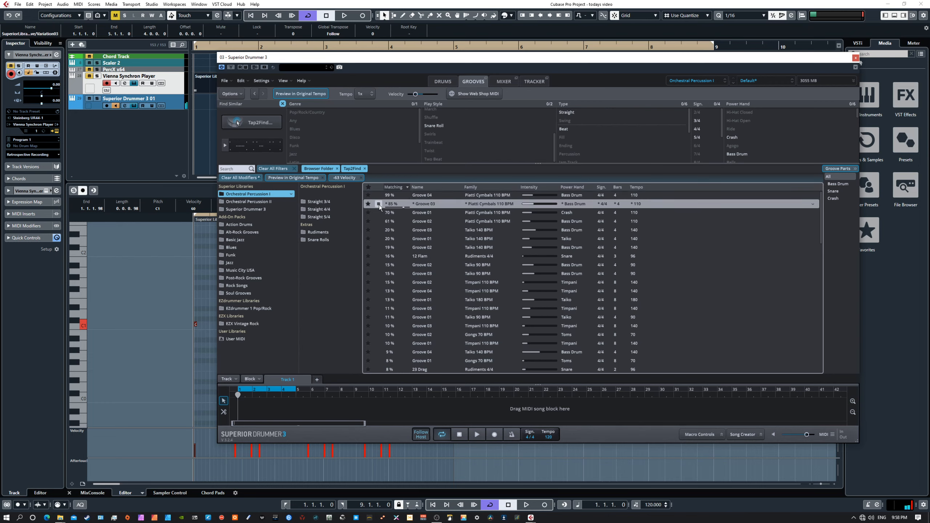
click(378, 213)
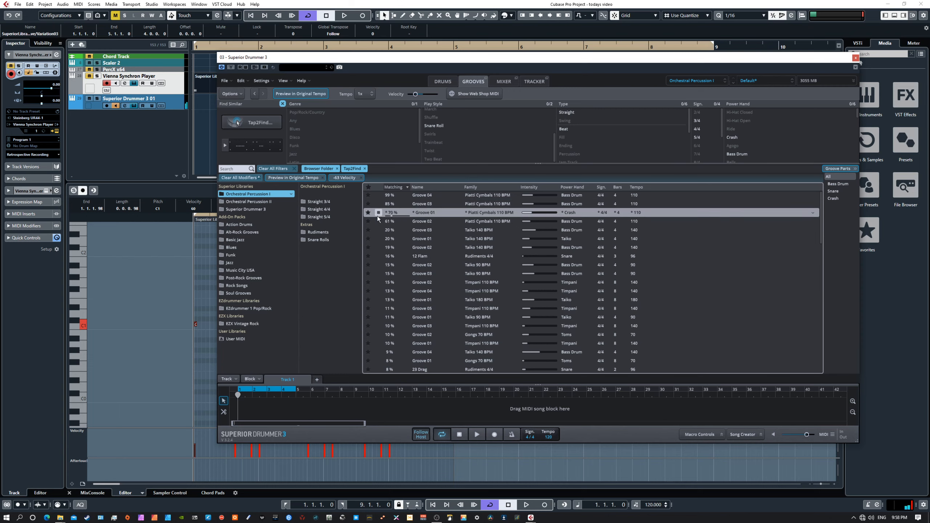
click(379, 222)
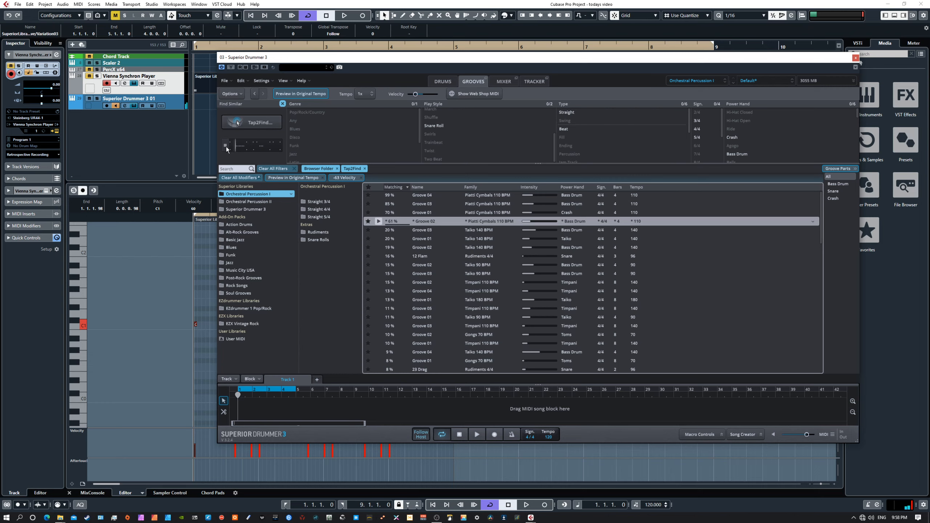
click(271, 169)
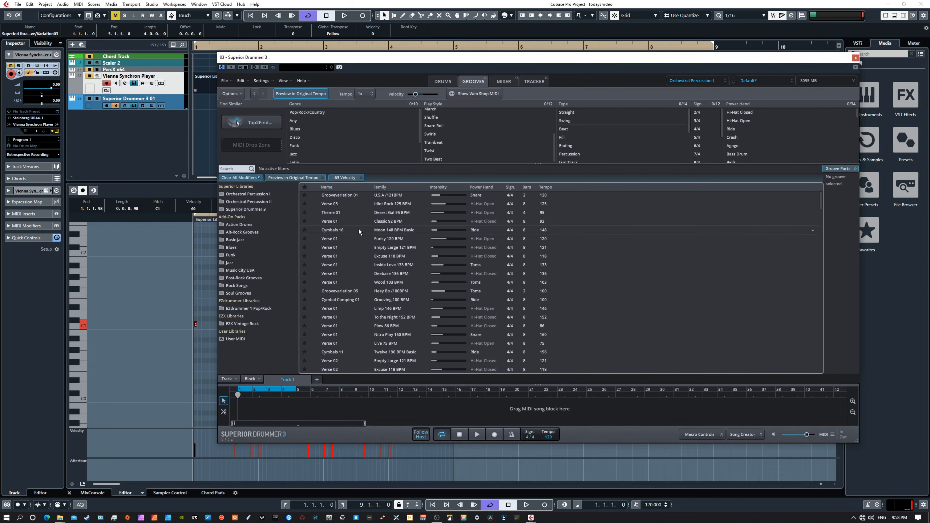
click(264, 195)
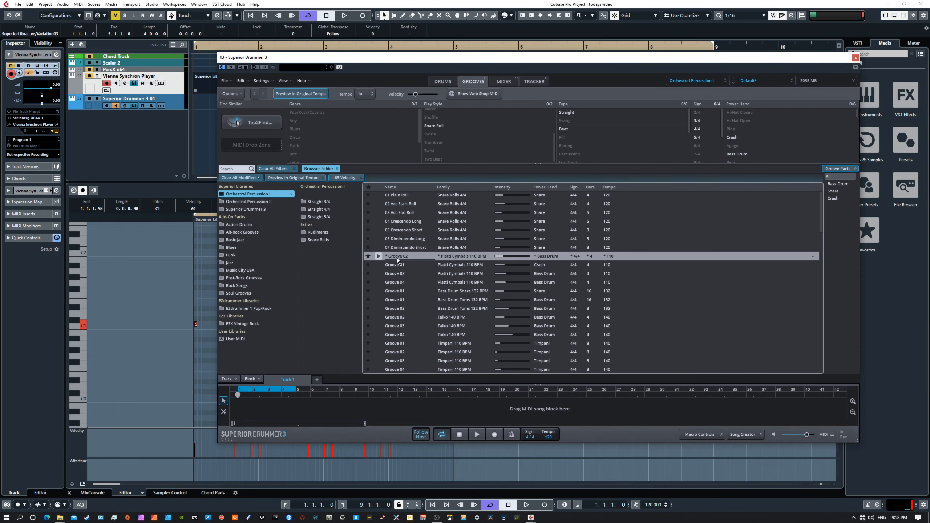
drag(397, 257, 244, 144)
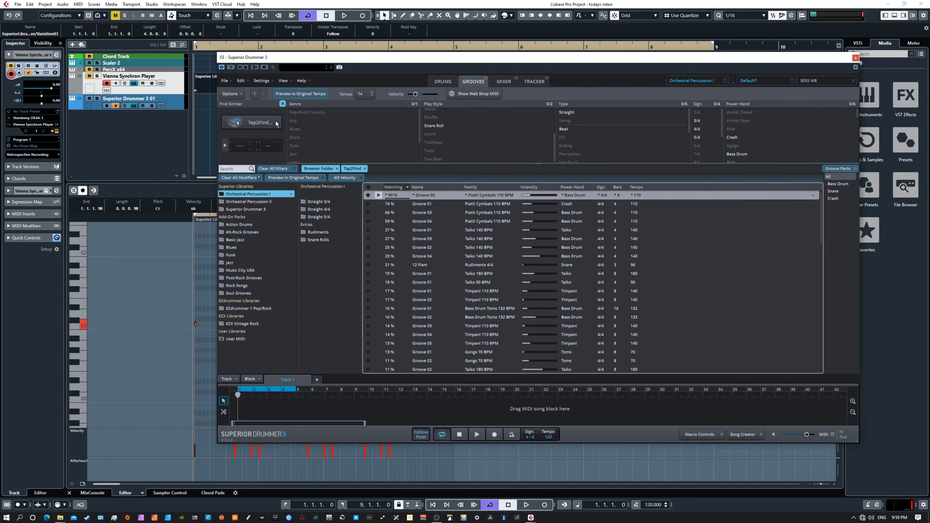
click(250, 124)
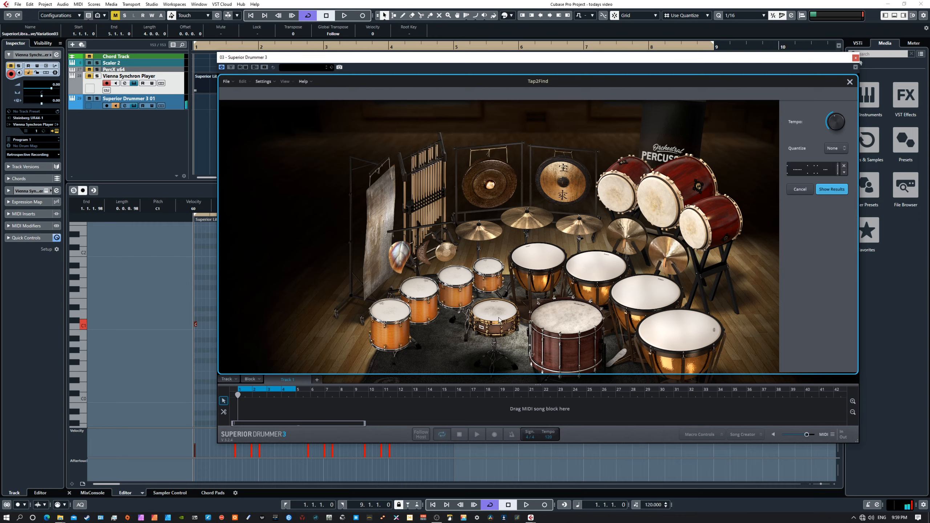
Clear the snare and set tempo to 87% in Tap2Find, then cancel and close it.
click(844, 173)
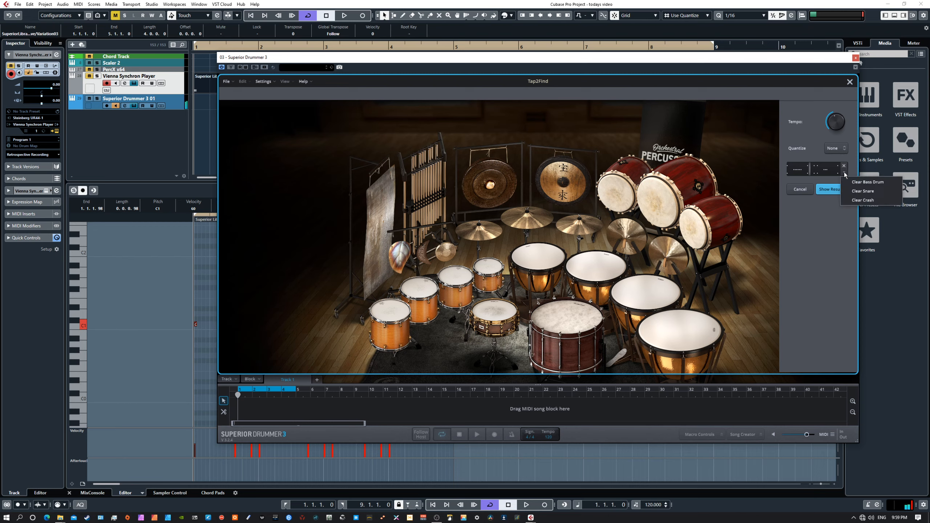
click(853, 192)
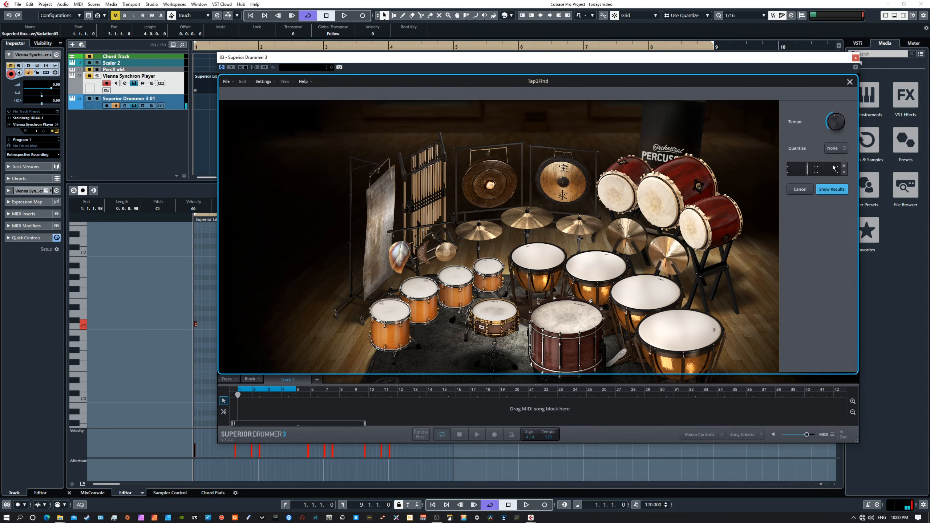
drag(835, 130, 827, 140)
drag(836, 127, 837, 106)
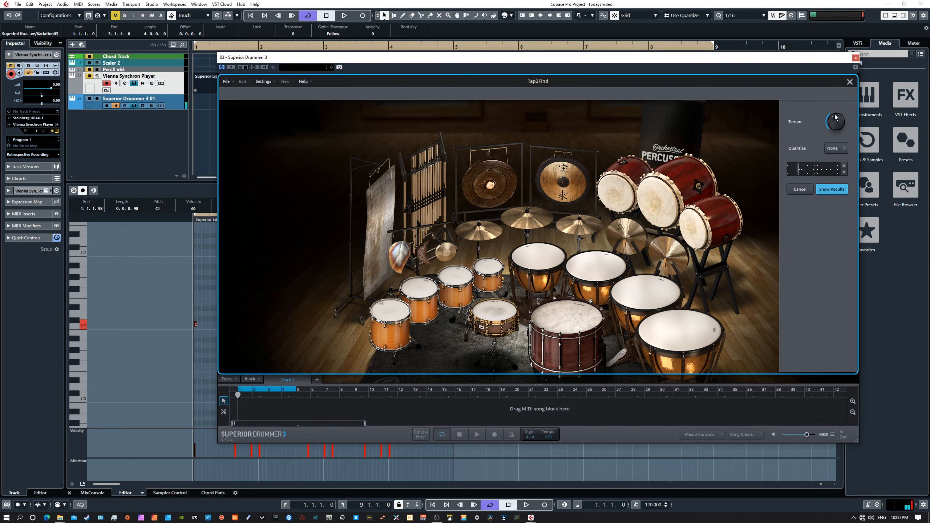
click(803, 189)
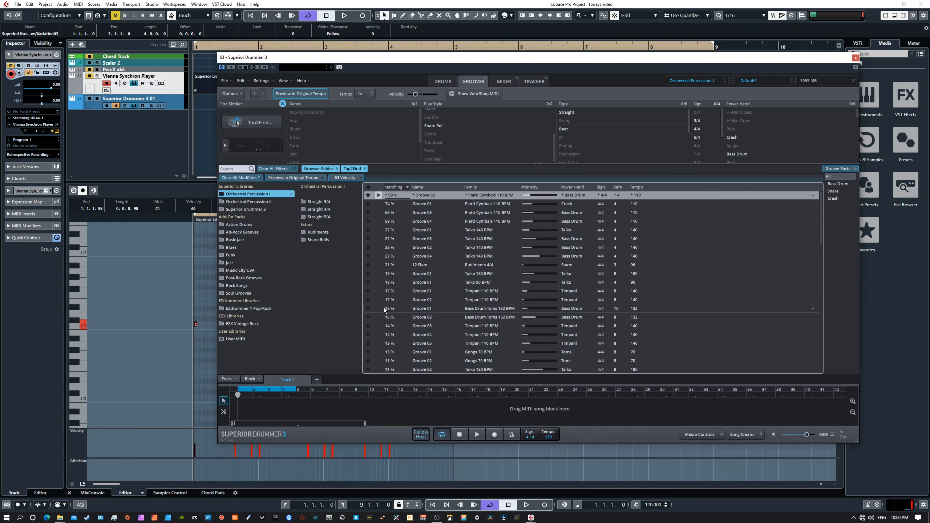
click(258, 122)
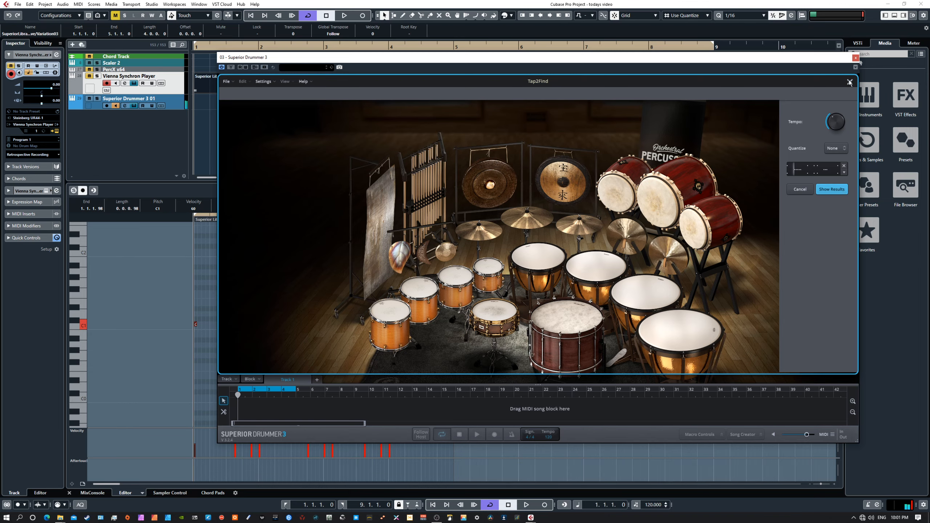
click(840, 193)
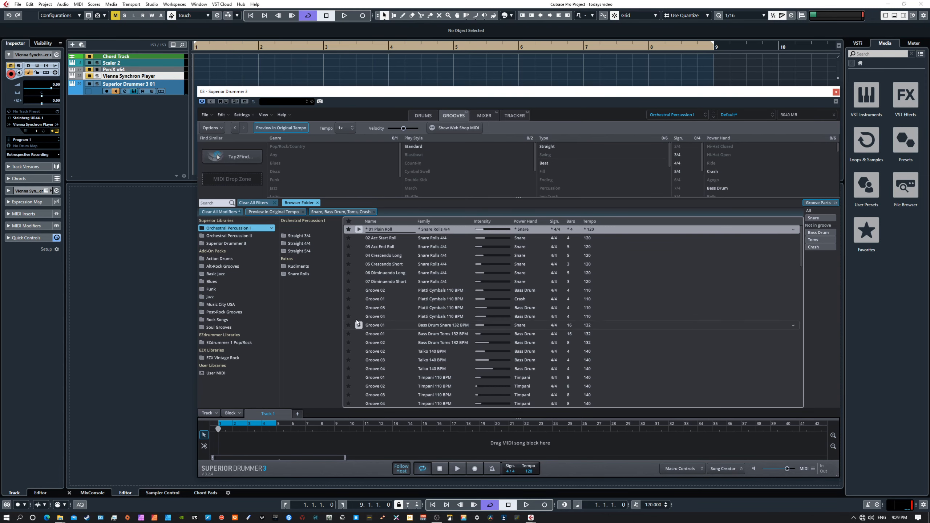
Audition Groove 03 with a lowered velocity modifier, then bring up the mixer.
click(359, 307)
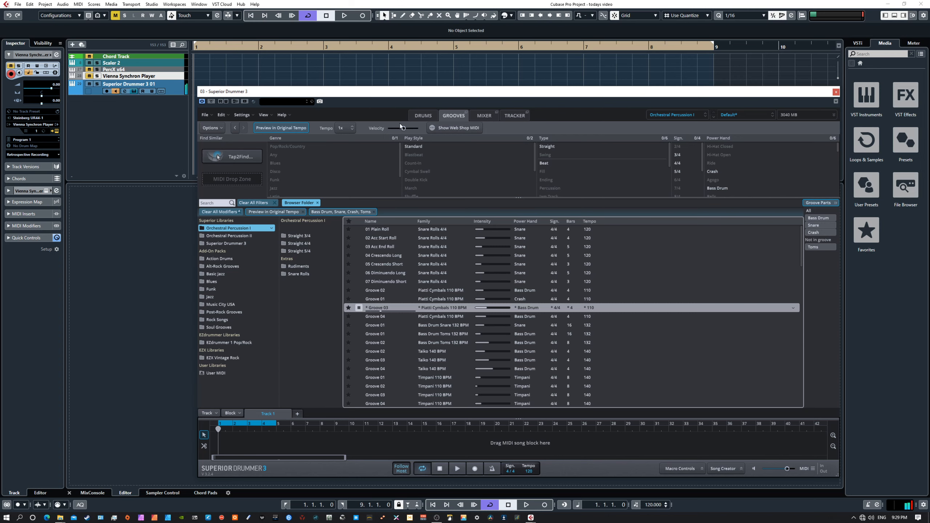
drag(404, 128, 398, 128)
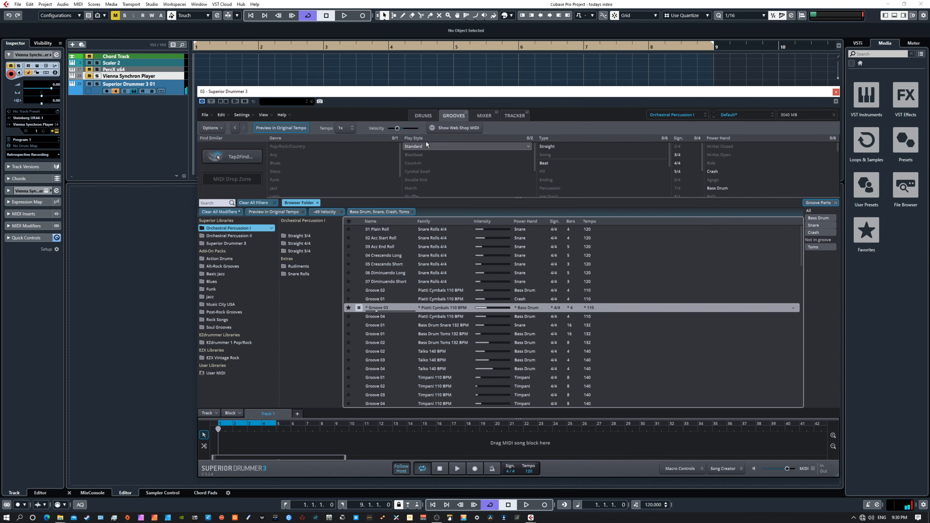
click(484, 115)
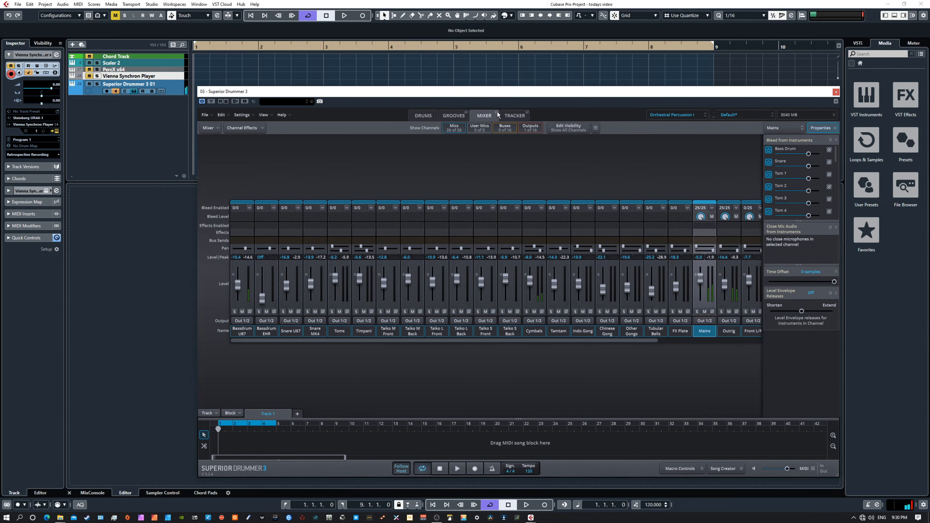
click(497, 112)
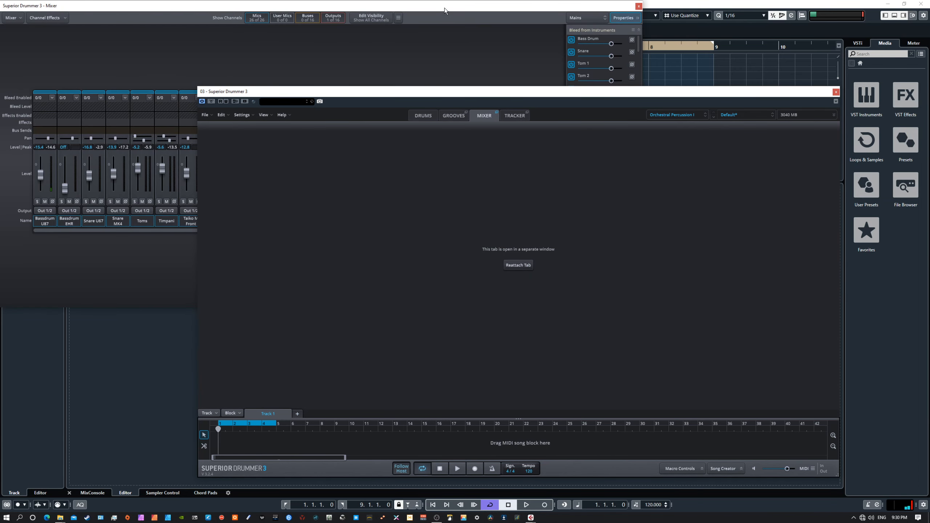
drag(445, 7, 430, 101)
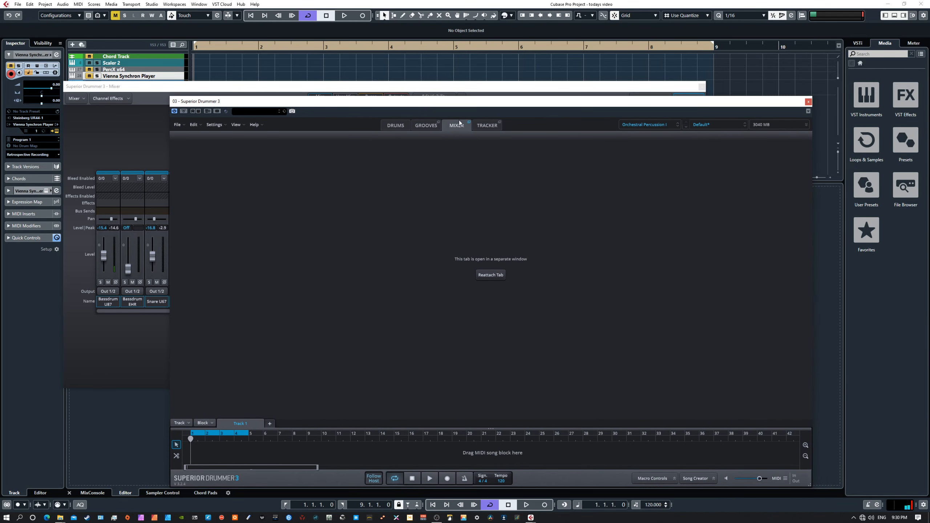
click(469, 123)
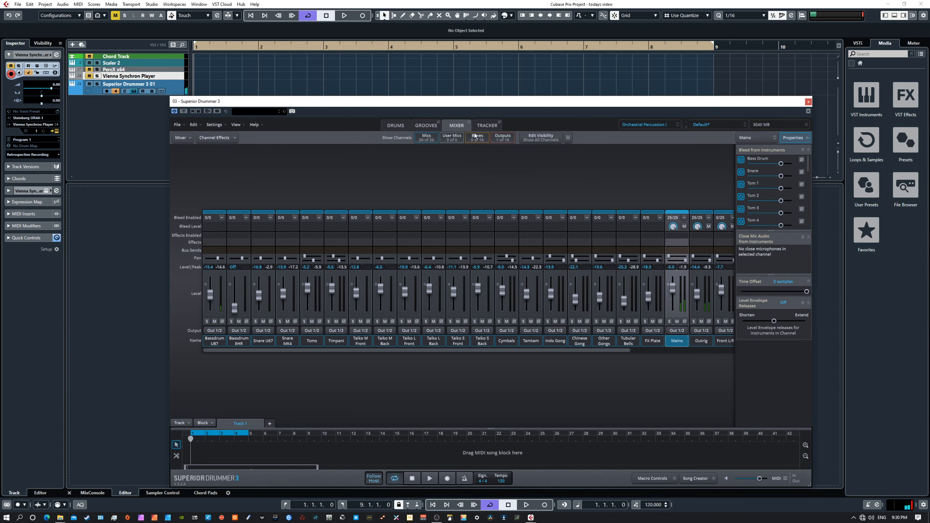
Reposition the plugin window, scroll through the mixer channels, and solo Bassdrum U87.
drag(436, 102, 452, 66)
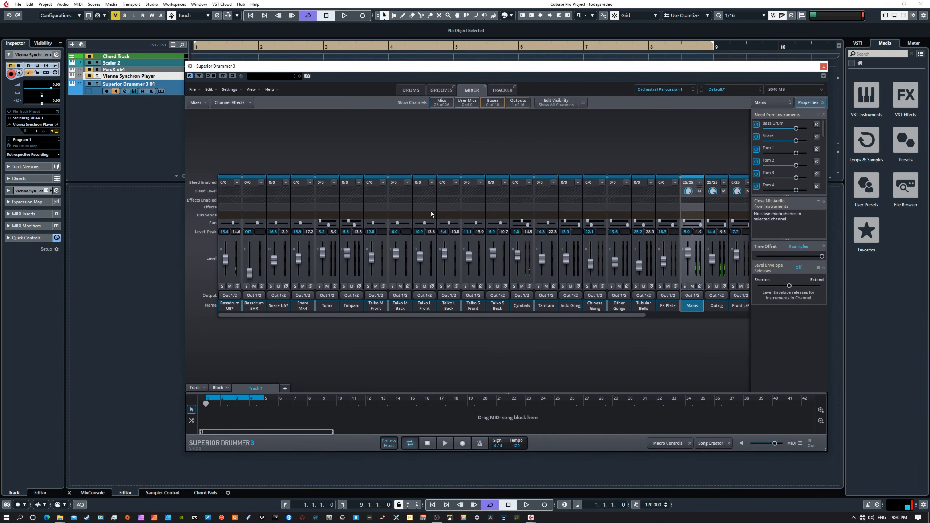
drag(424, 314, 538, 316)
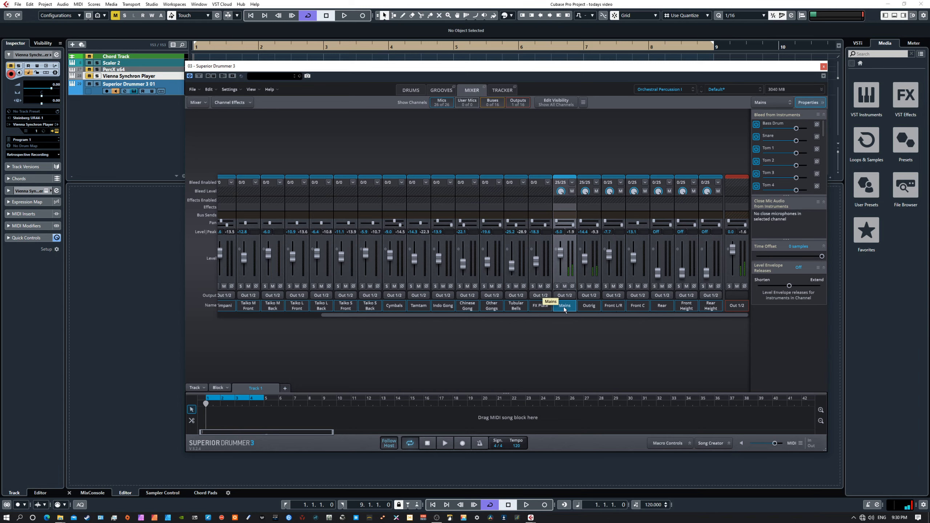
drag(535, 314, 432, 315)
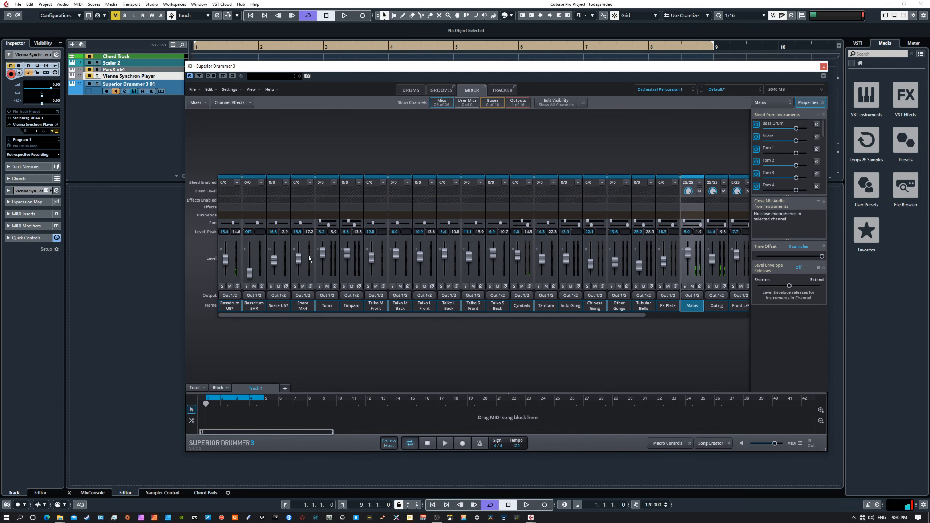
click(430, 91)
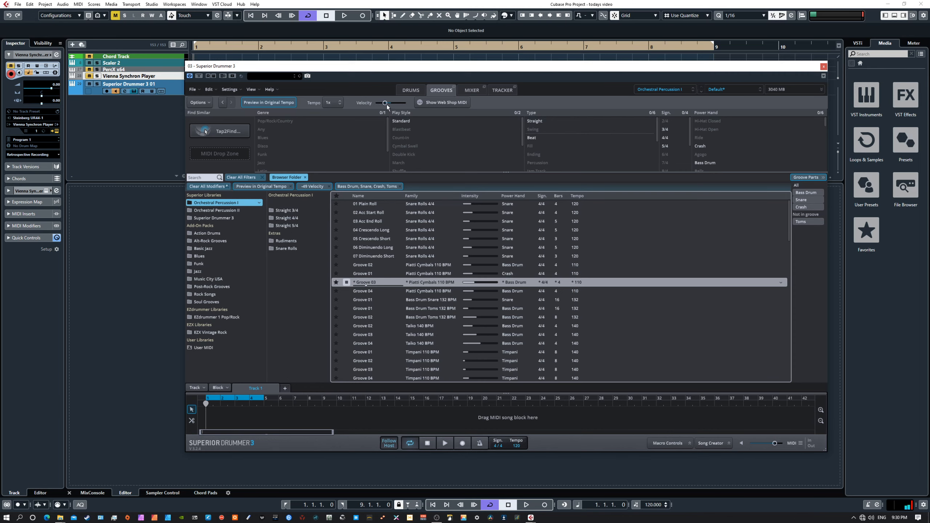
click(471, 90)
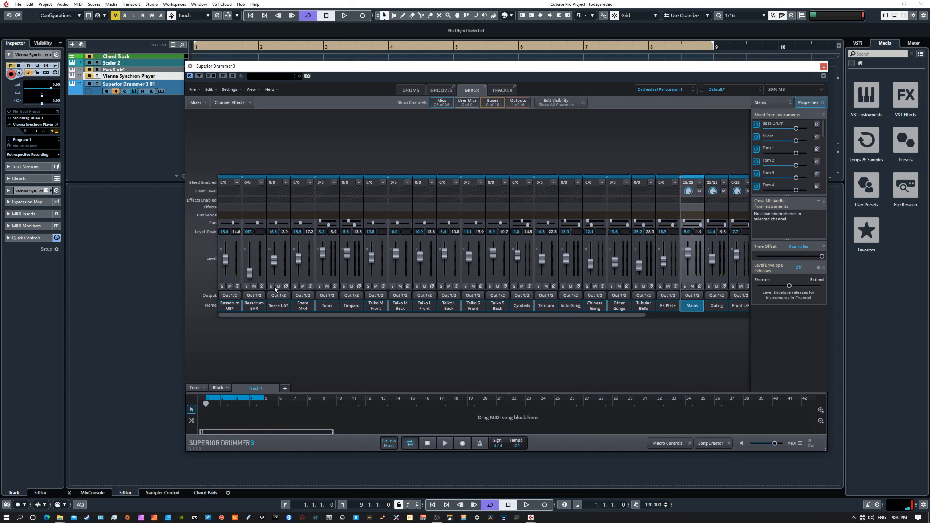
click(222, 286)
Pull the Bassdrum U87 level down, leaving its bleed options unchanged.
click(237, 182)
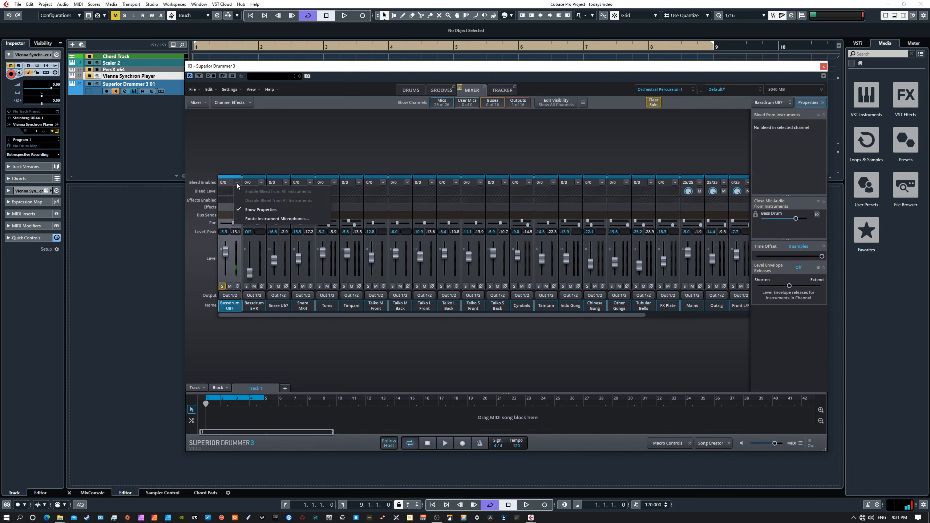
click(226, 259)
mouse_move(227, 258)
mouse_down()
mouse_move(228, 268)
mouse_move(228, 257)
mouse_up()
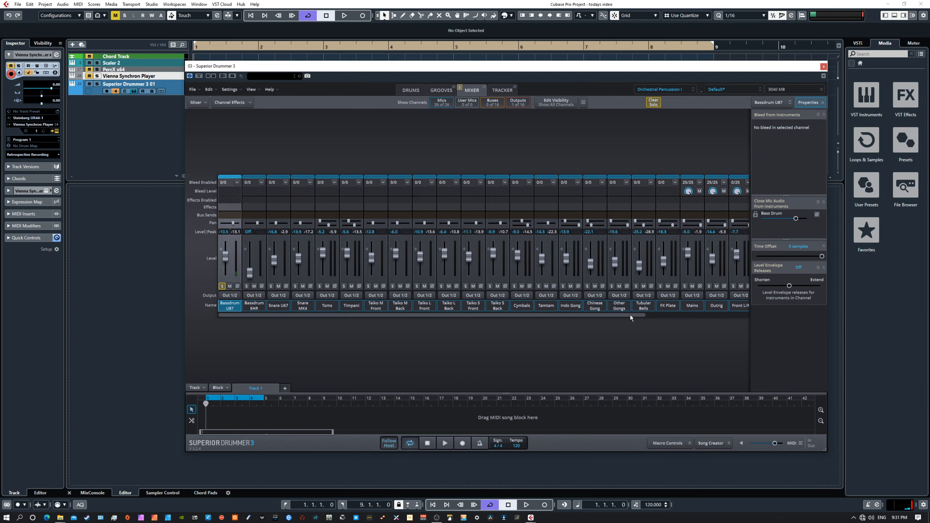
drag(630, 317, 735, 318)
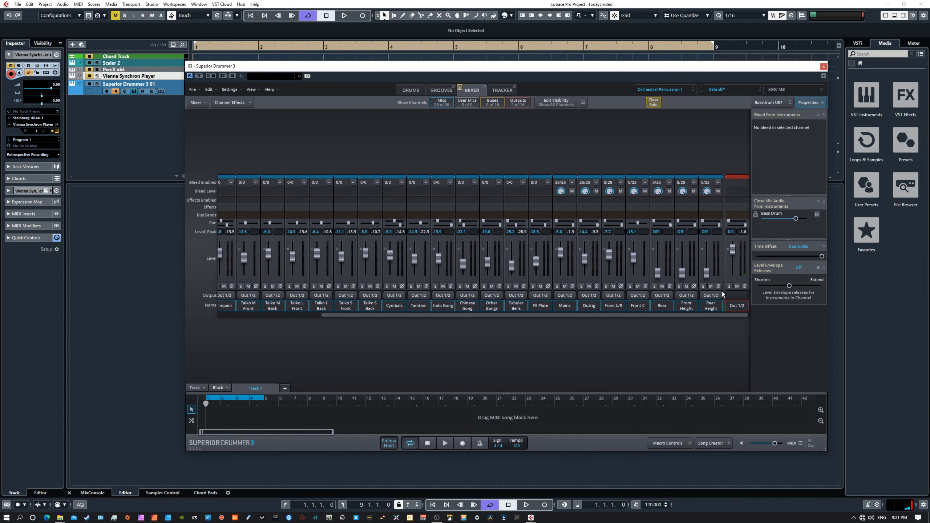
Bring Rear Height up from Off and enable bleed from all instruments on it.
drag(708, 273, 707, 269)
click(719, 183)
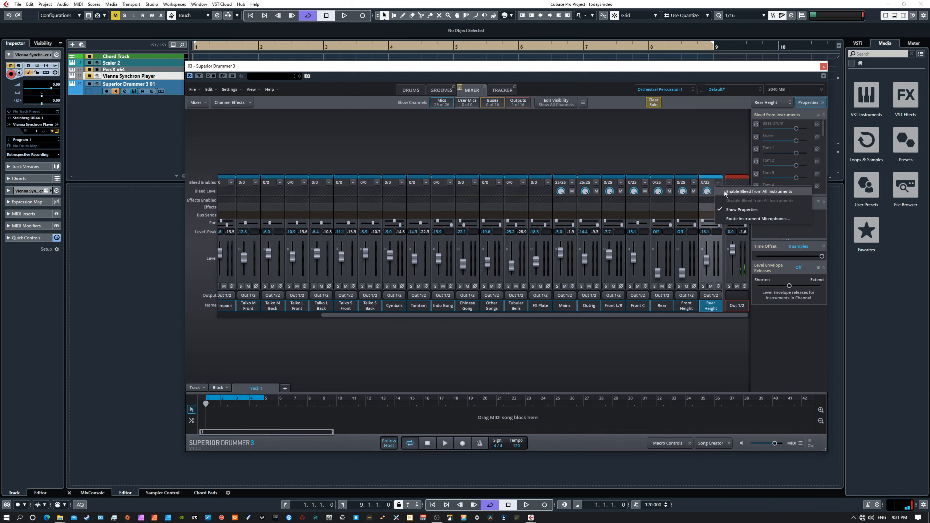
click(723, 191)
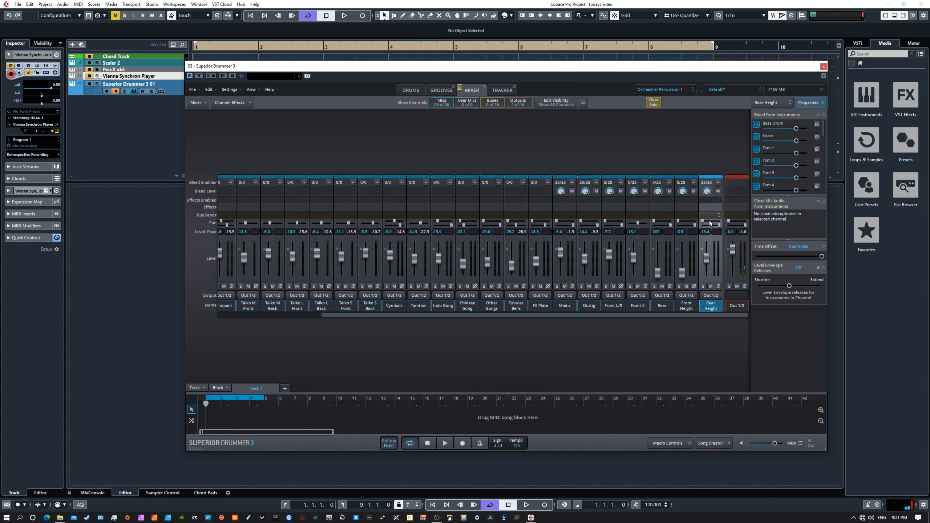
click(719, 182)
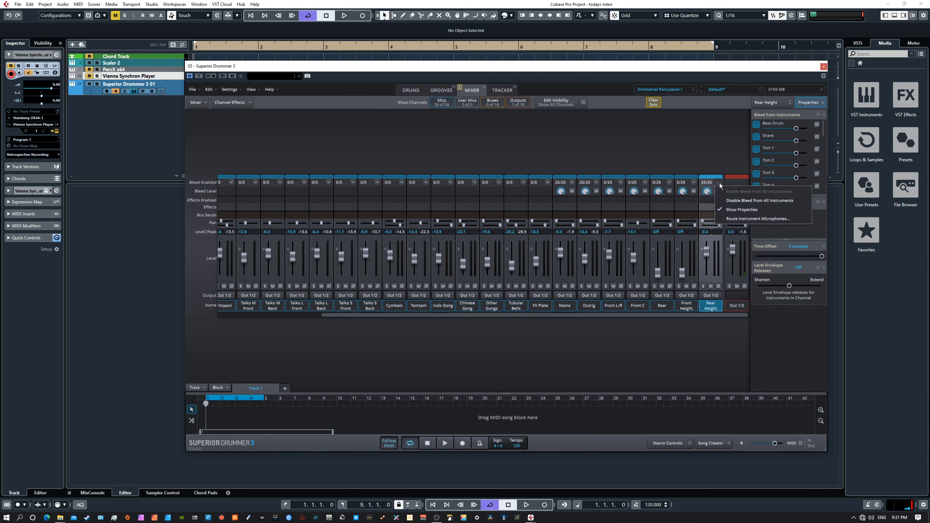
click(699, 159)
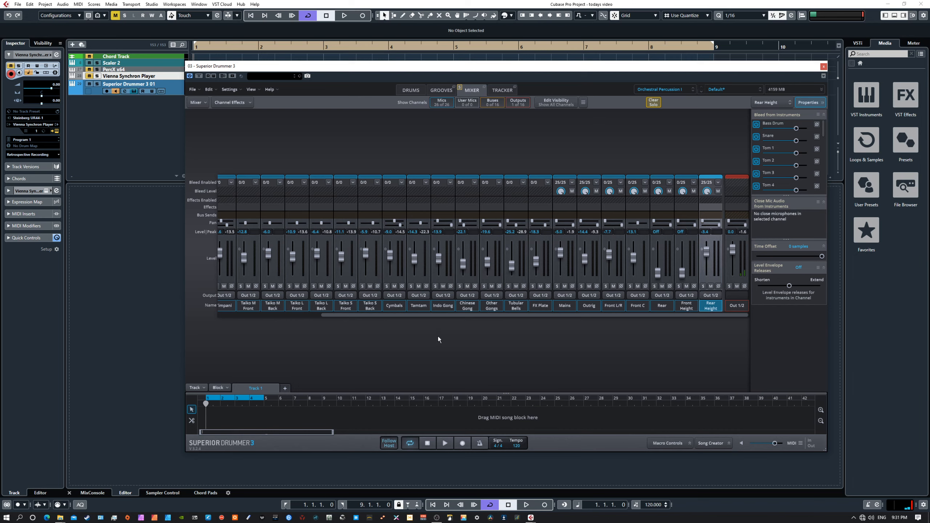
Re-solo Bassdrum U87 and fine-tune the Rear Height level, keeping its bleed on.
drag(373, 316, 269, 314)
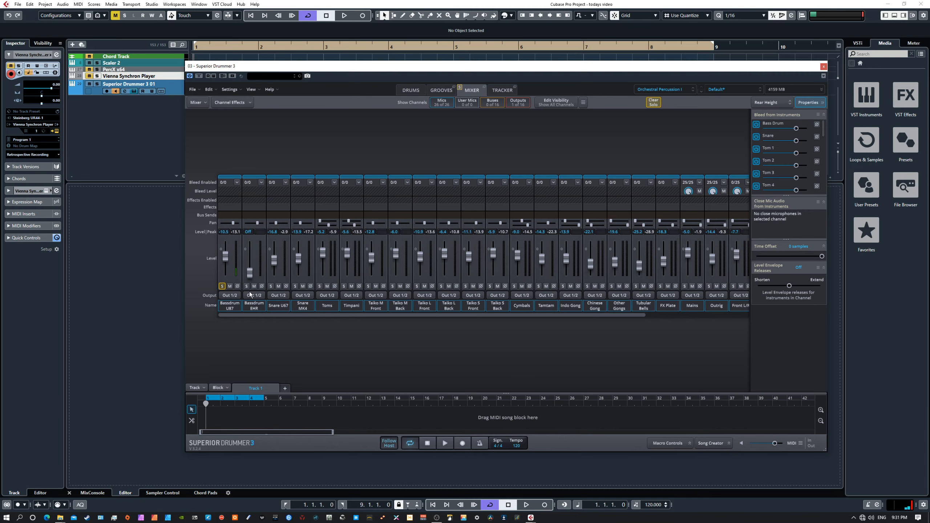
click(222, 287)
click(223, 286)
drag(638, 315, 736, 317)
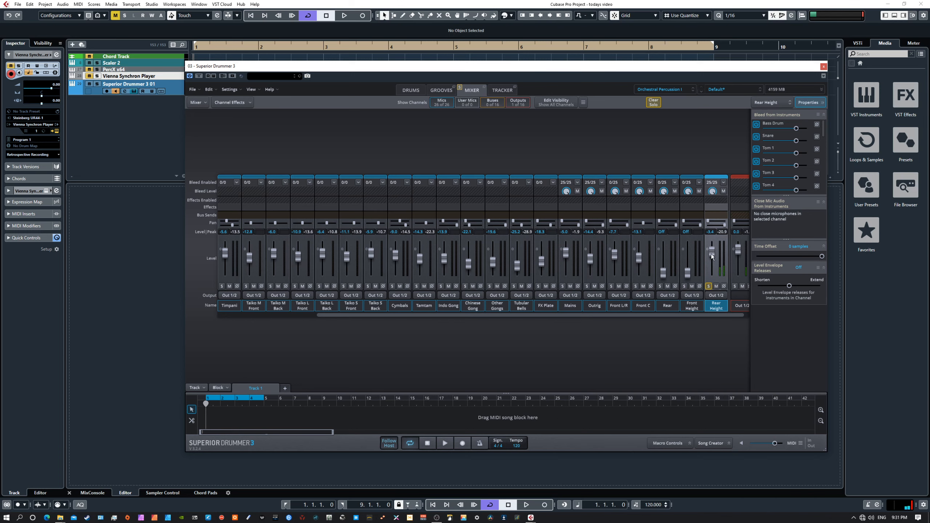
drag(711, 256, 713, 272)
click(724, 182)
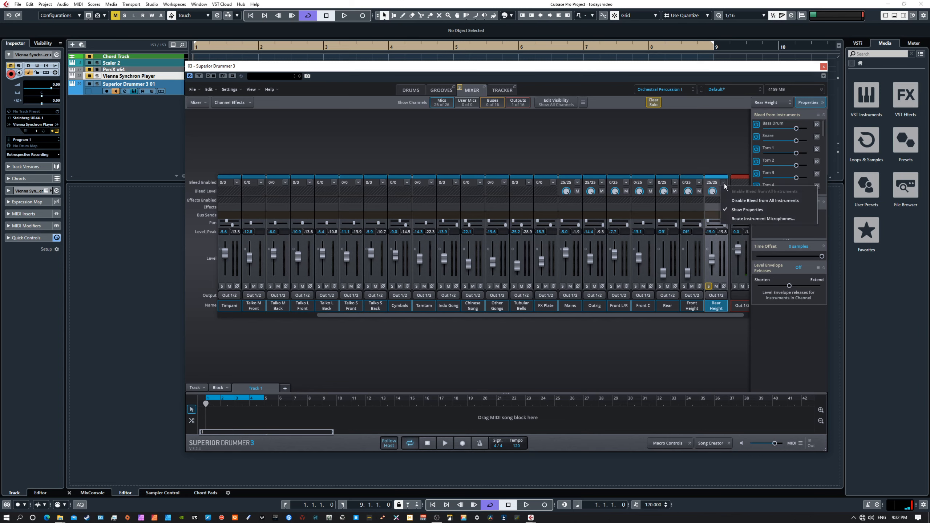
click(695, 162)
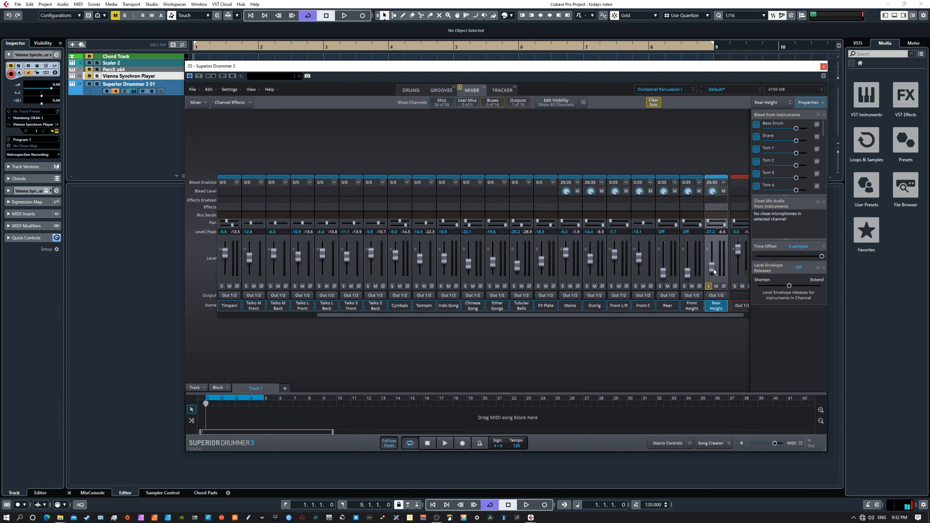
drag(714, 260, 713, 258)
Unsolo Bassdrum U87 and Rear Height so no channel is soloed.
drag(697, 314, 573, 314)
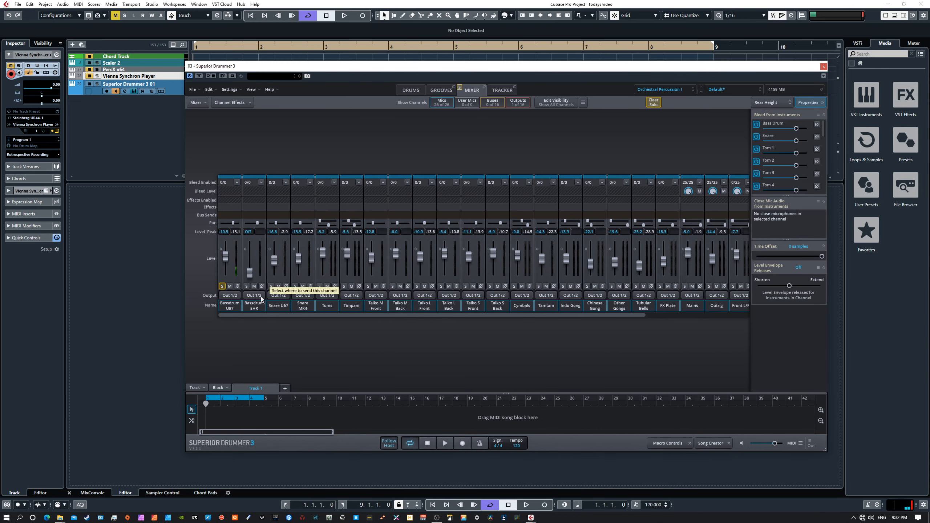
click(222, 286)
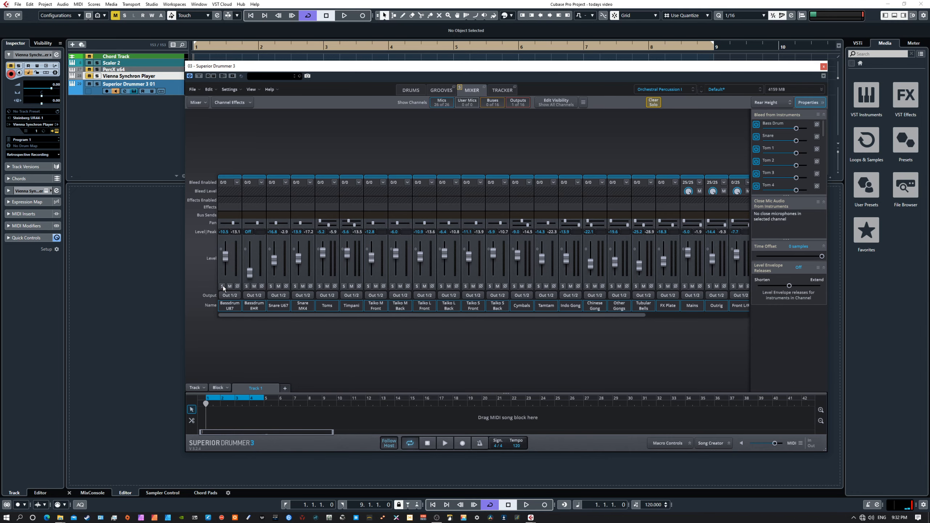
drag(628, 317, 727, 316)
click(707, 286)
click(707, 286)
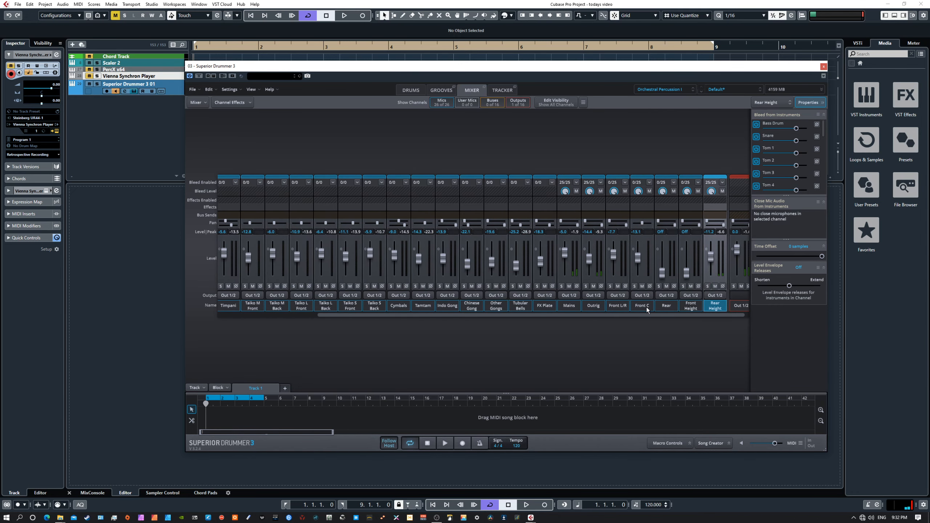
Raise the Snare U67 fader.
drag(633, 315, 515, 323)
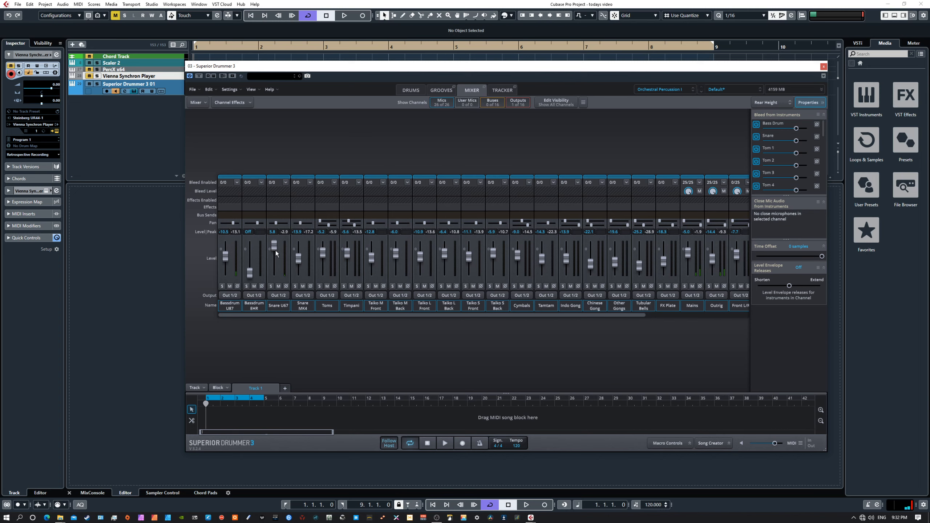
drag(273, 246, 273, 250)
drag(551, 314, 625, 315)
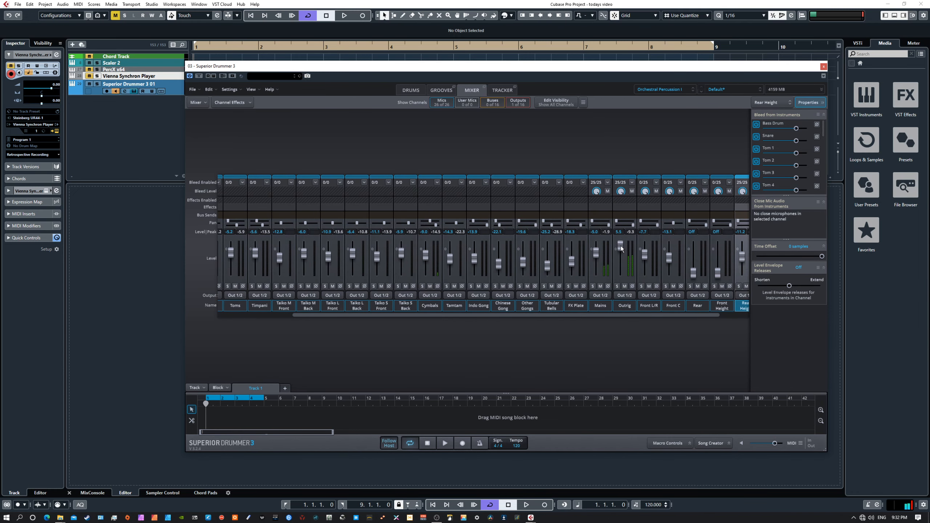
click(632, 183)
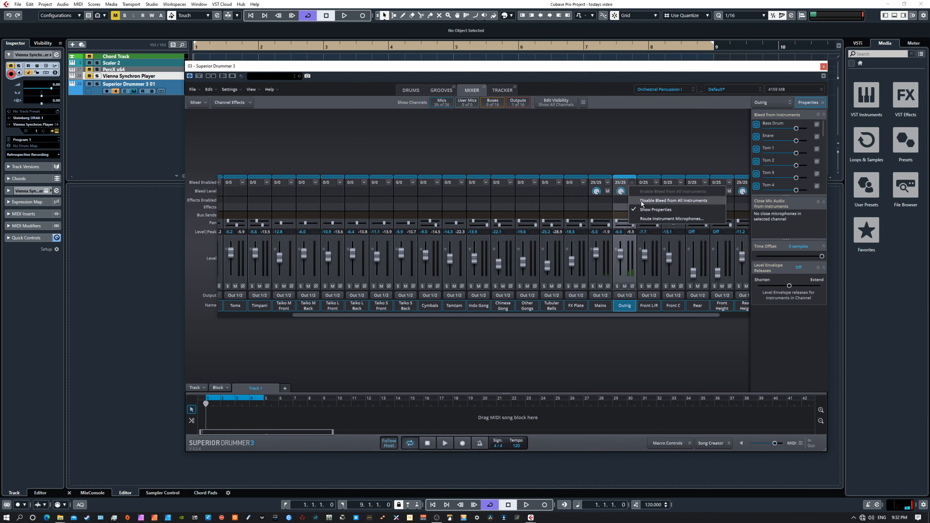
Limit Outrig's bleed to Snare and Tom 1 (2/25) and raise its level to 3.3.
click(664, 201)
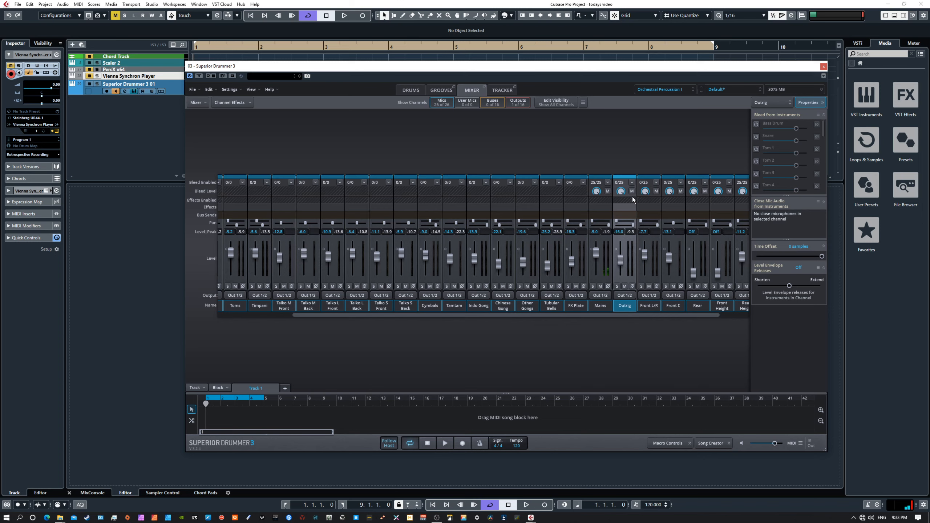
click(756, 137)
drag(622, 260, 622, 248)
click(756, 149)
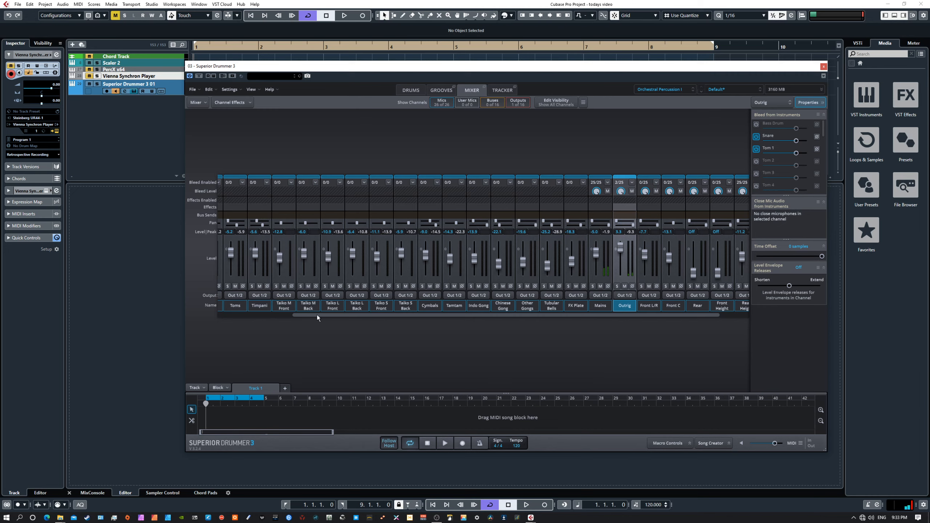
drag(322, 314, 243, 323)
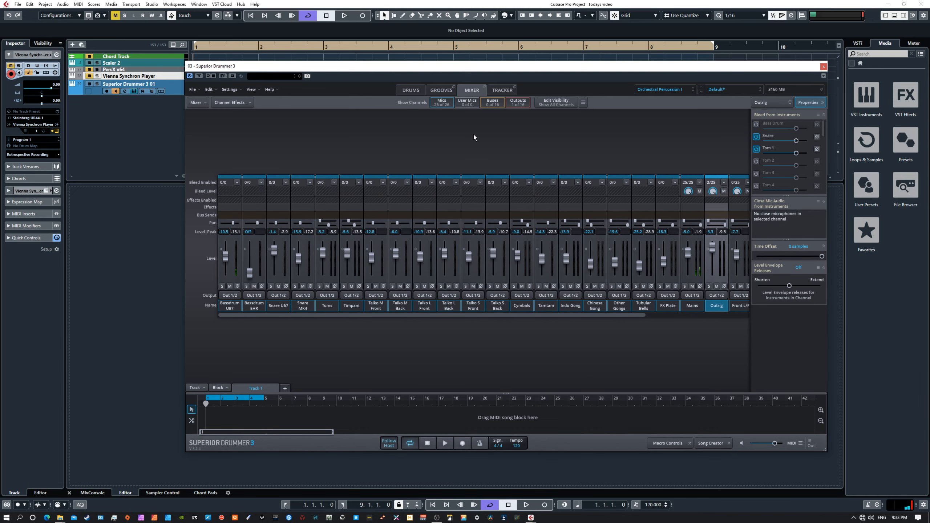
click(441, 90)
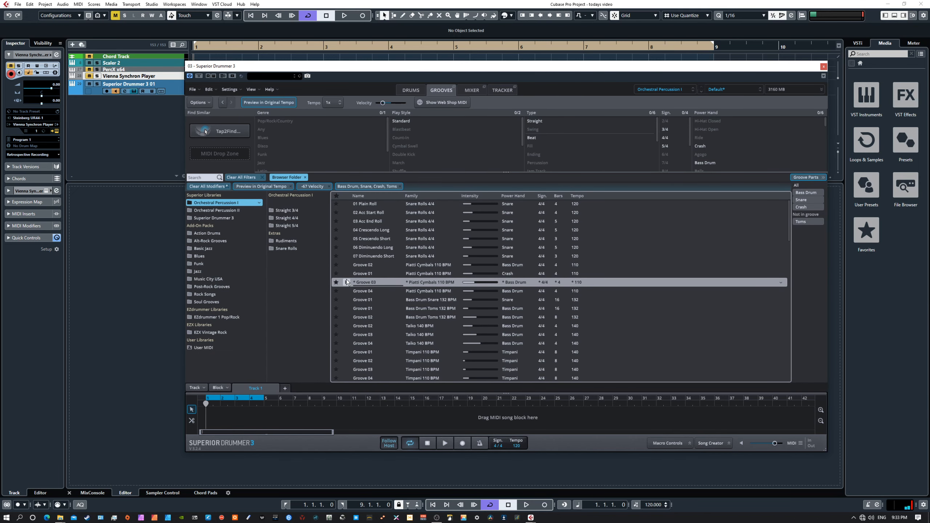
click(473, 90)
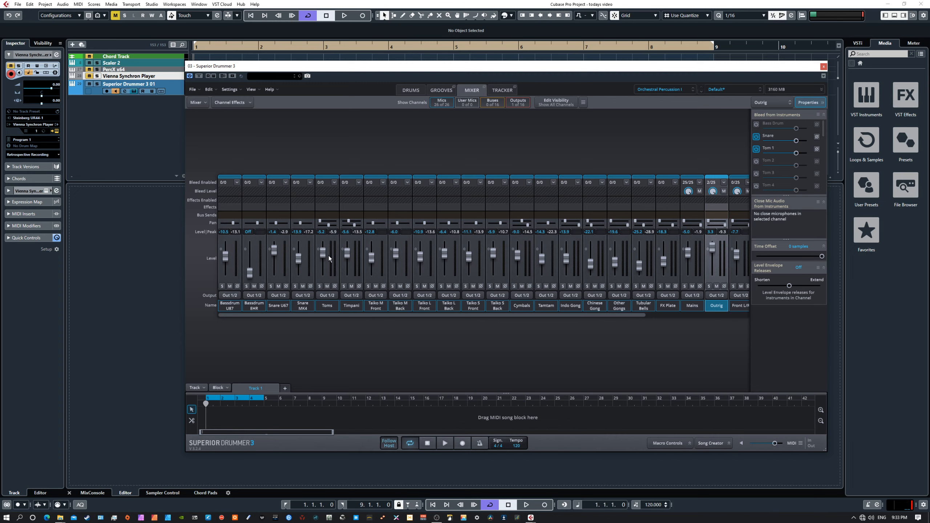
Bring the Bassdrum EHR fader up from Off, then scroll through the mixer channels.
drag(253, 273, 254, 255)
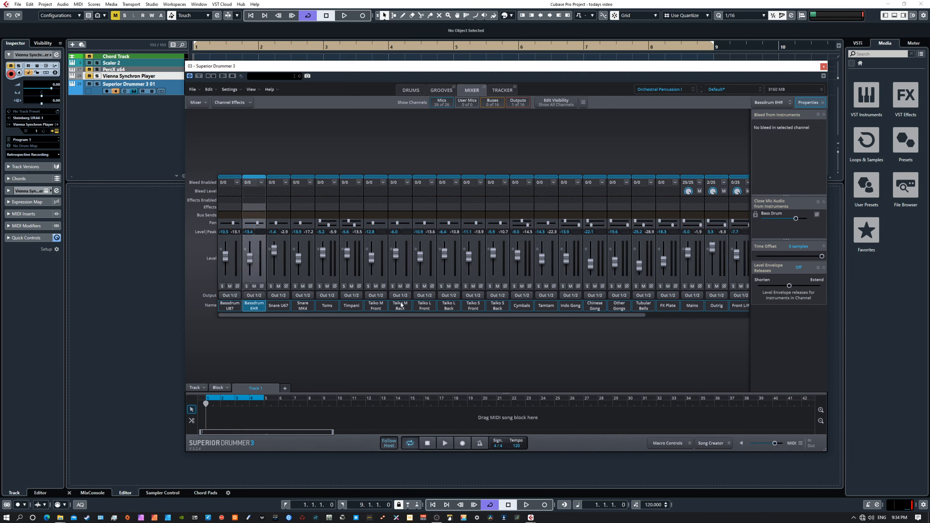
drag(593, 315, 696, 319)
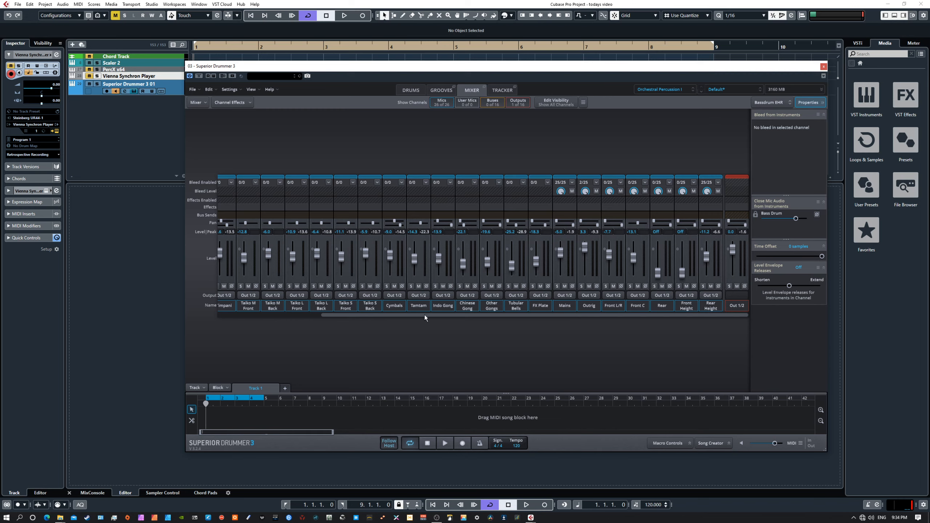
drag(424, 315, 317, 314)
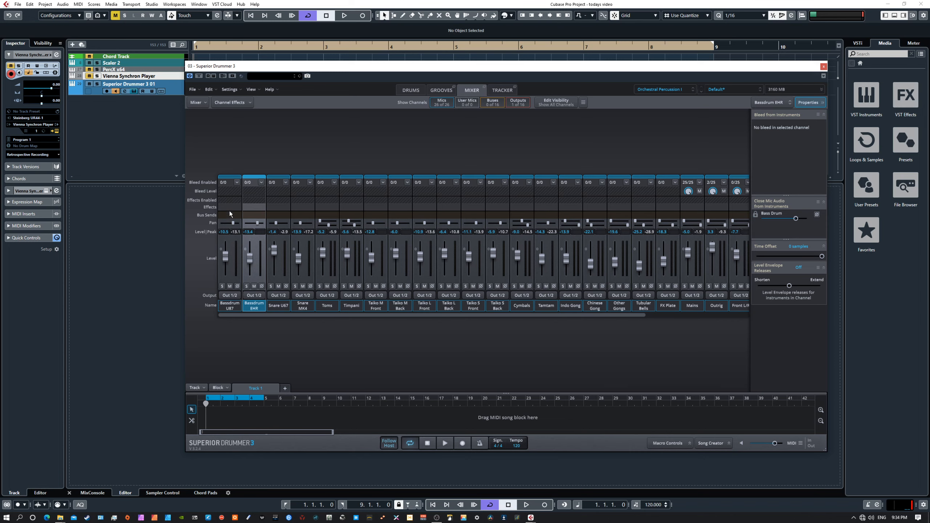
Insert an EQ in the first Bassdrum EHR effect slot.
click(253, 208)
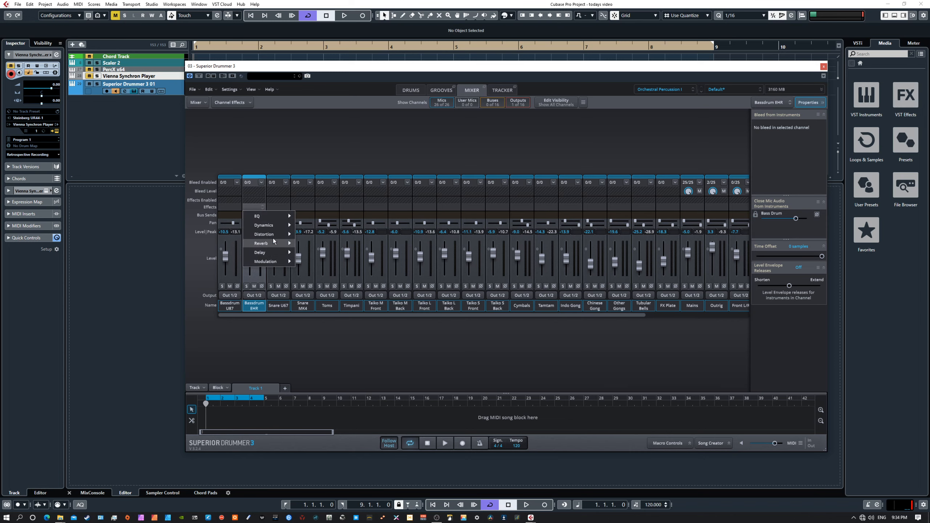
mouse_move(271, 217)
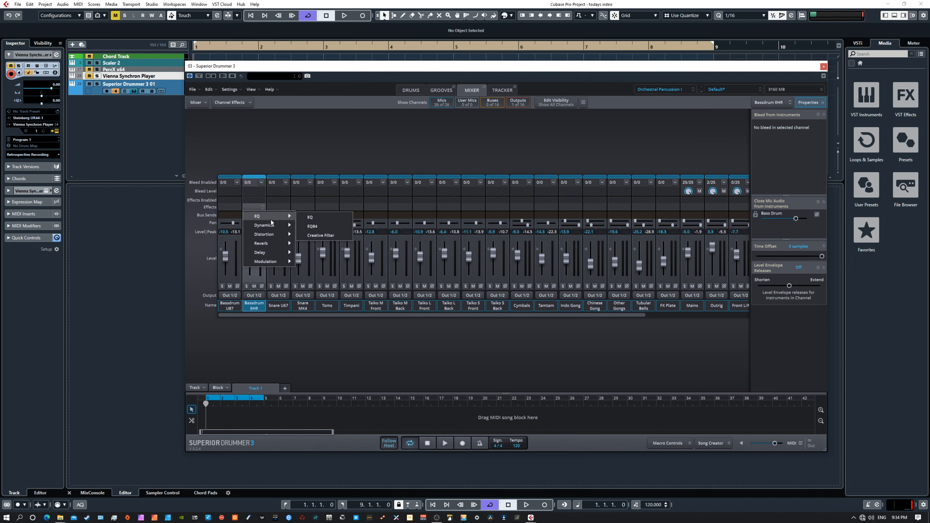
click(317, 217)
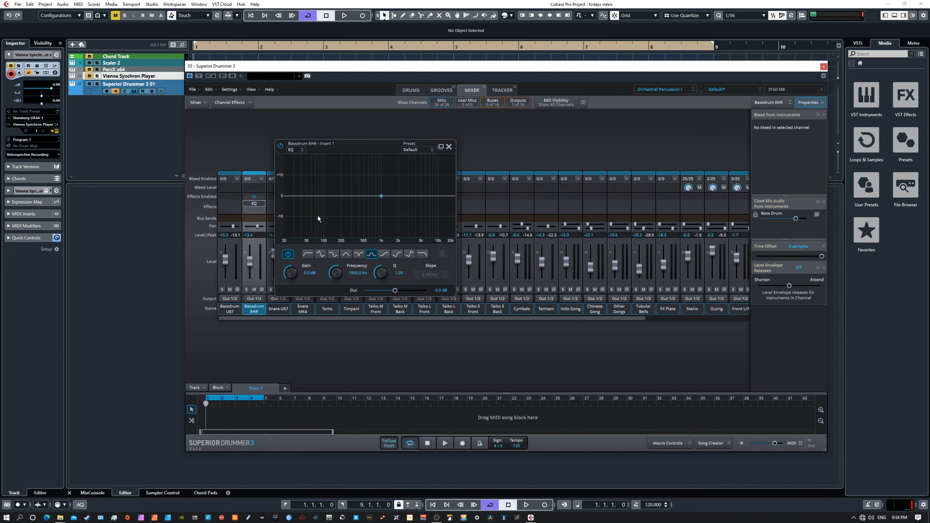
click(448, 147)
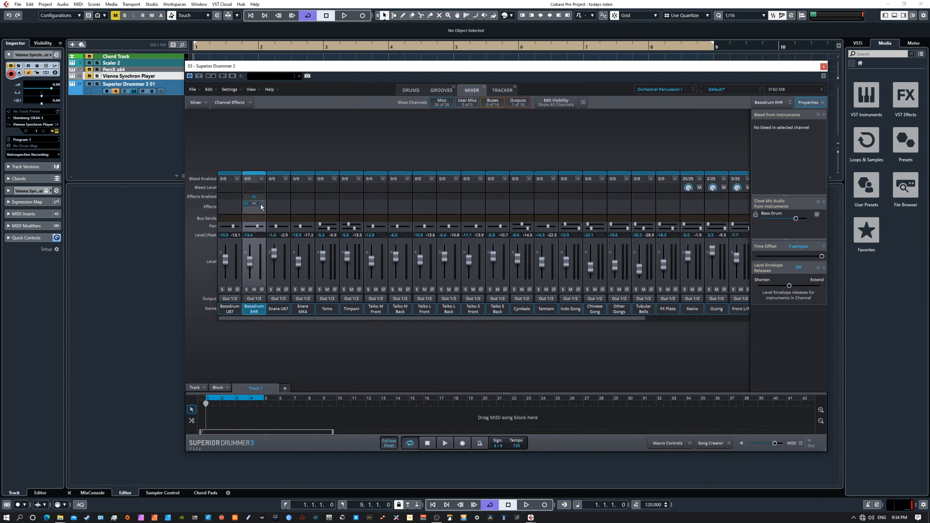
Add Fat Muff distortion in the next Bassdrum EHR slot, leaving the third slot empty.
click(255, 212)
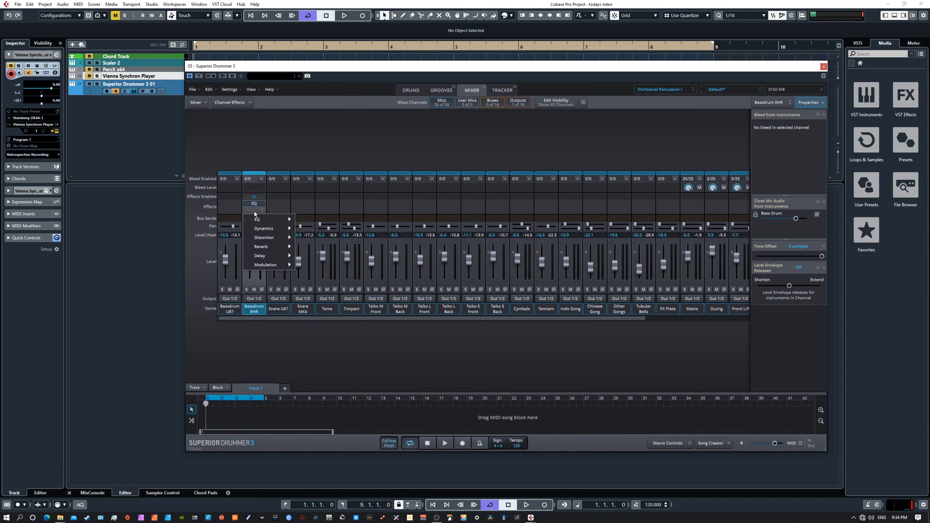
mouse_move(279, 229)
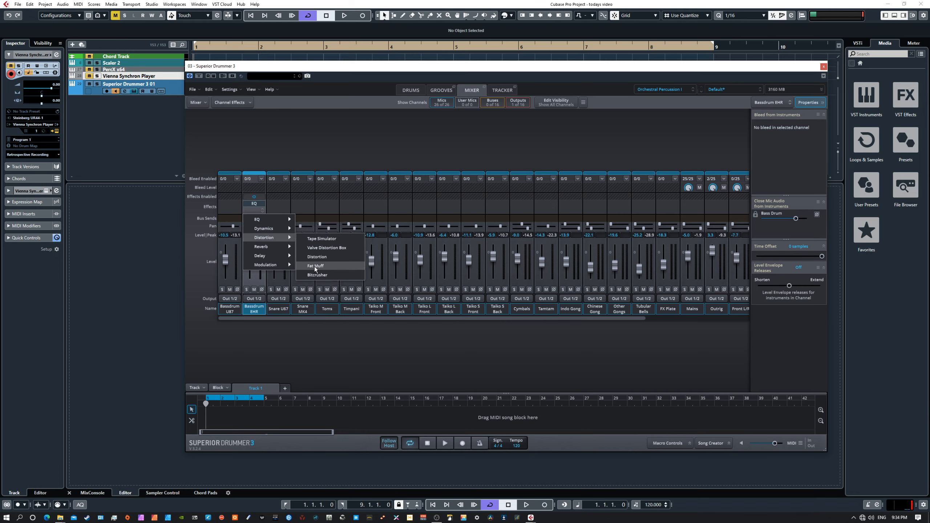
click(315, 266)
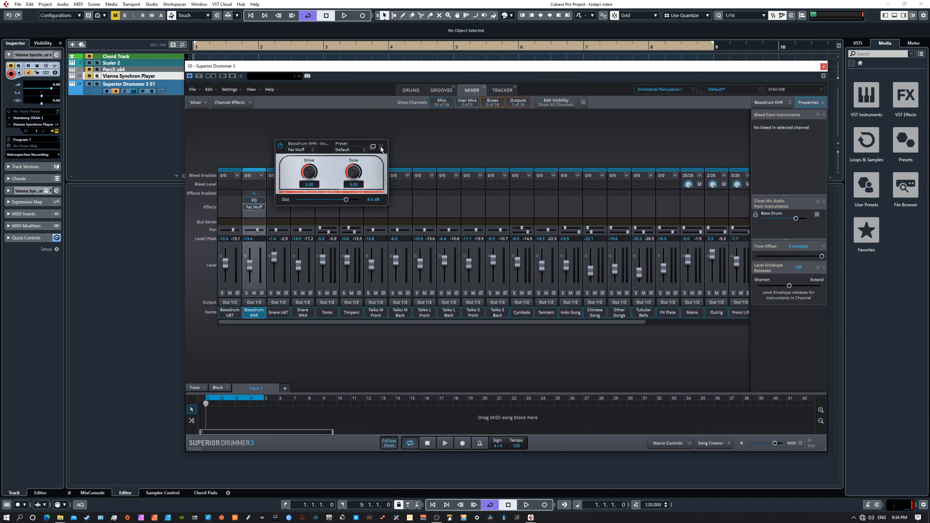
click(381, 147)
click(253, 215)
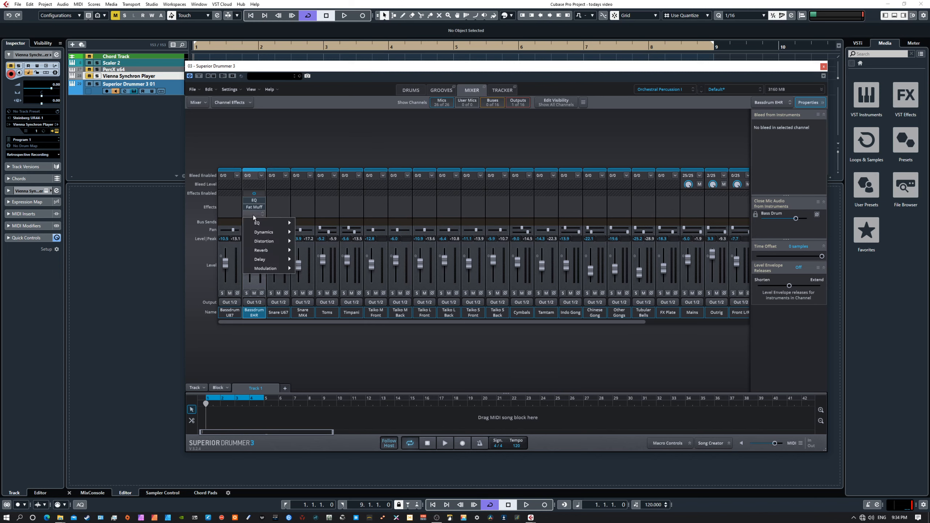
mouse_move(271, 255)
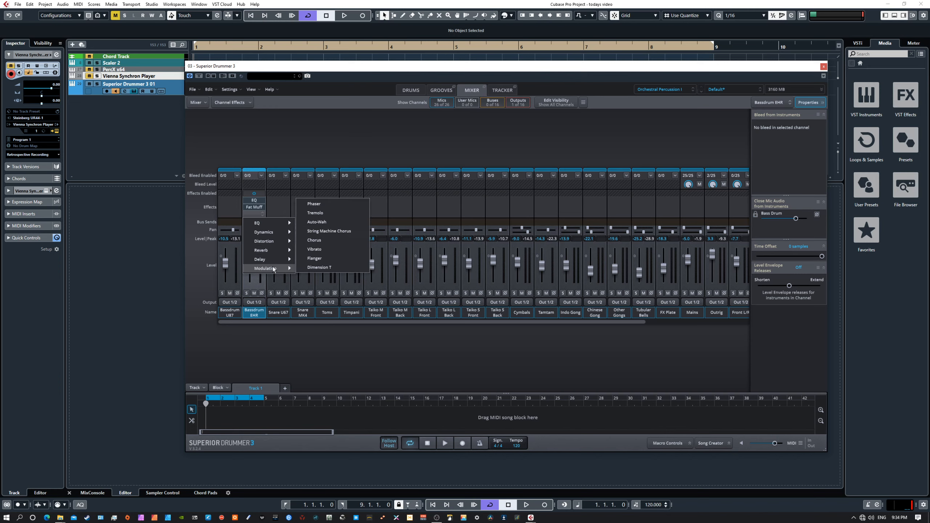
click(300, 144)
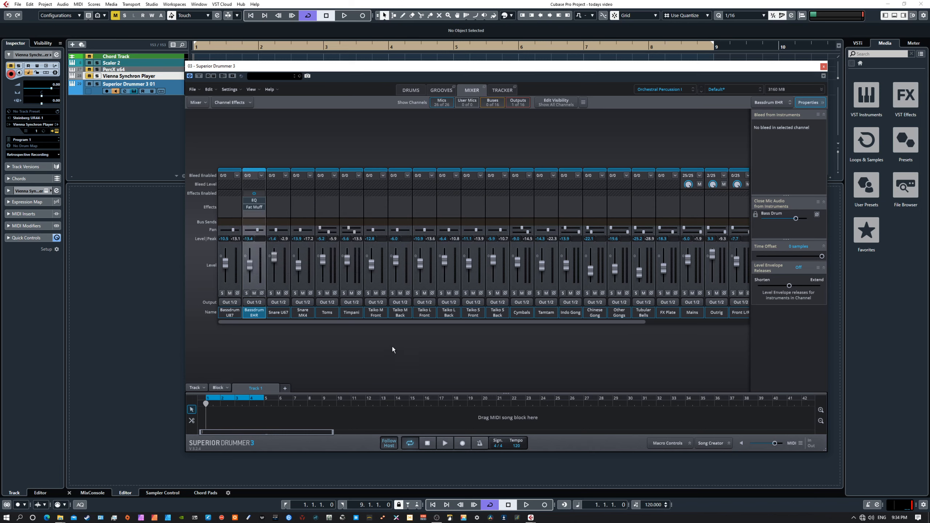
mouse_move(335, 322)
mouse_down()
mouse_move(458, 323)
mouse_move(345, 326)
mouse_up()
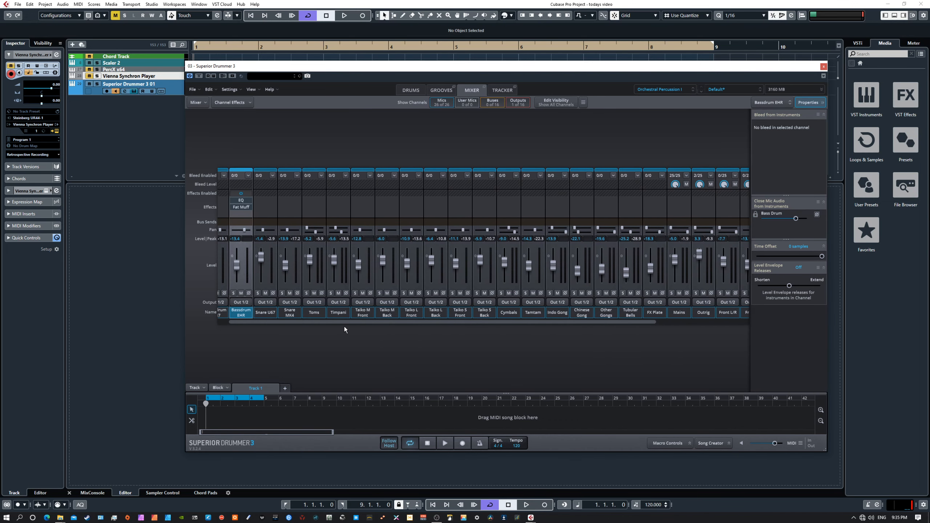
Hide and reshow the mic channels, then return to the Orchestral Percussion I drum kit.
click(442, 103)
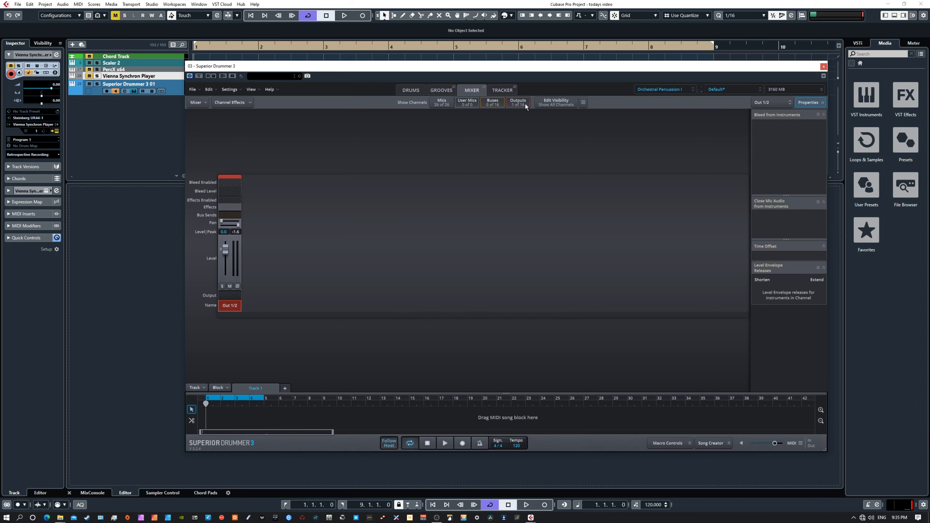
click(441, 102)
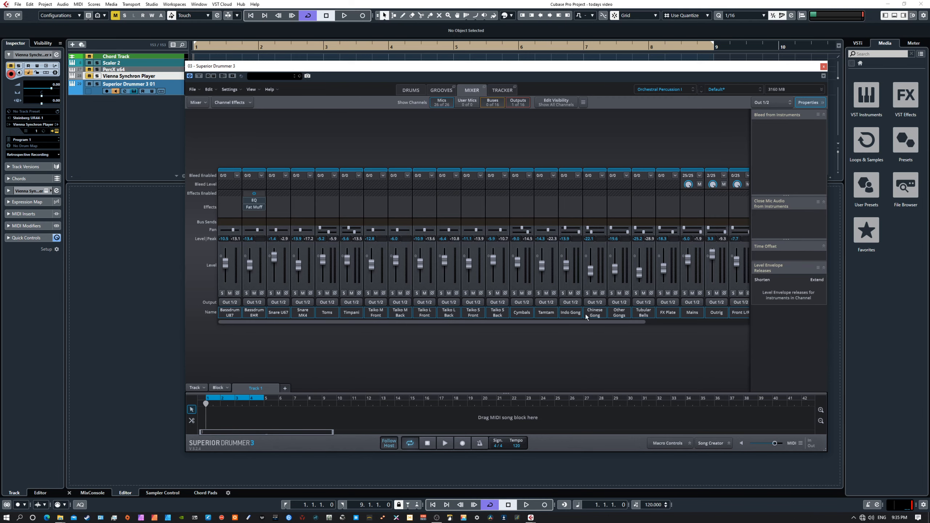
drag(564, 320, 523, 322)
click(411, 90)
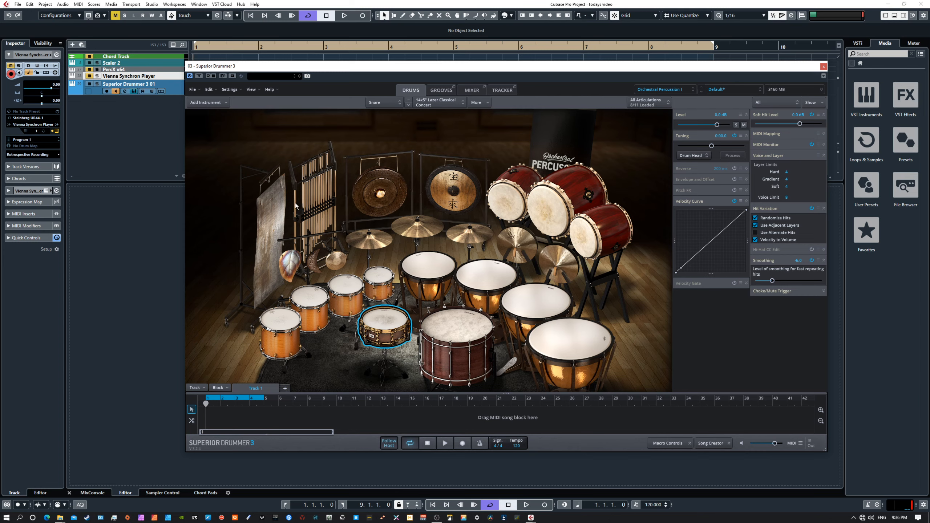
Load the Orchestral Percussion II library and go to the Grooves browser.
click(643, 90)
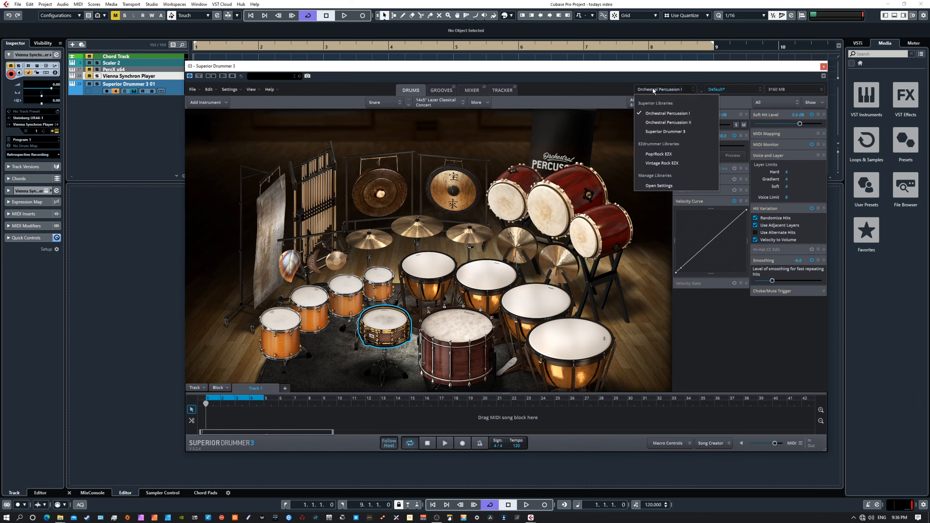
click(654, 122)
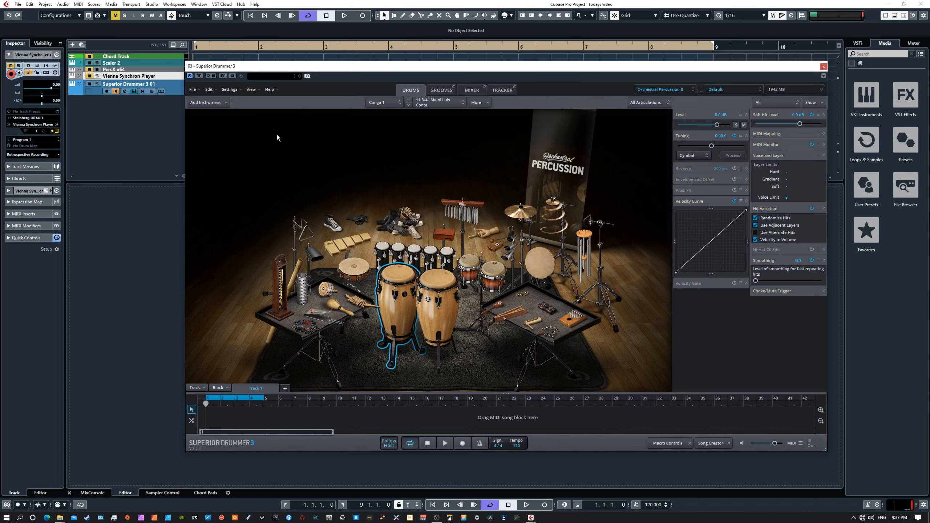
click(663, 91)
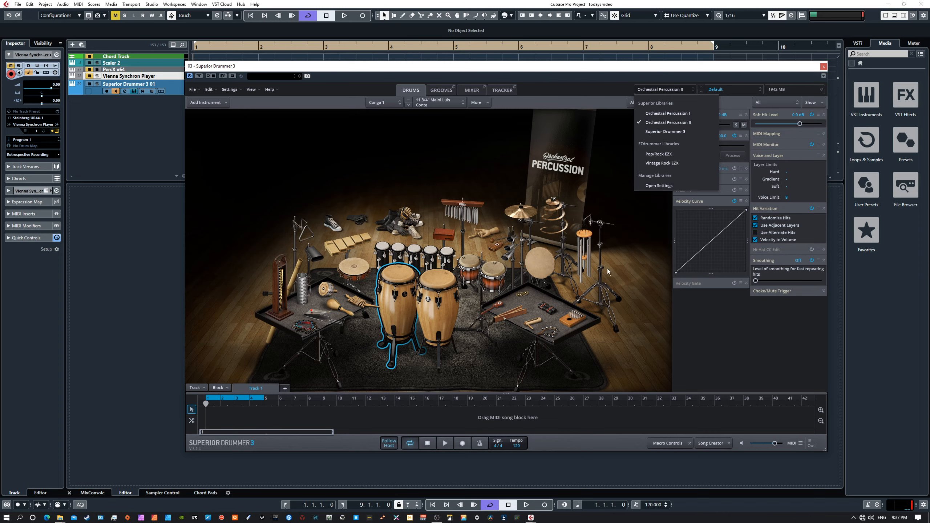
click(481, 173)
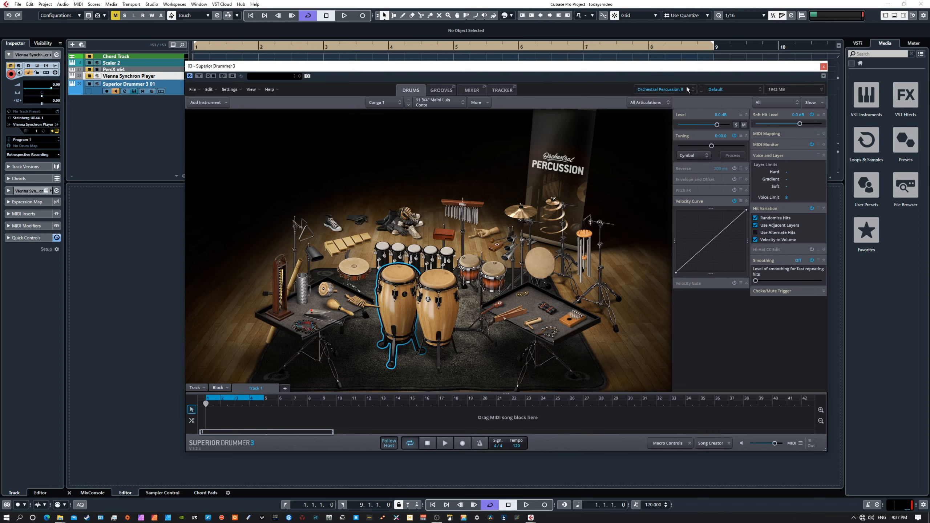
click(674, 91)
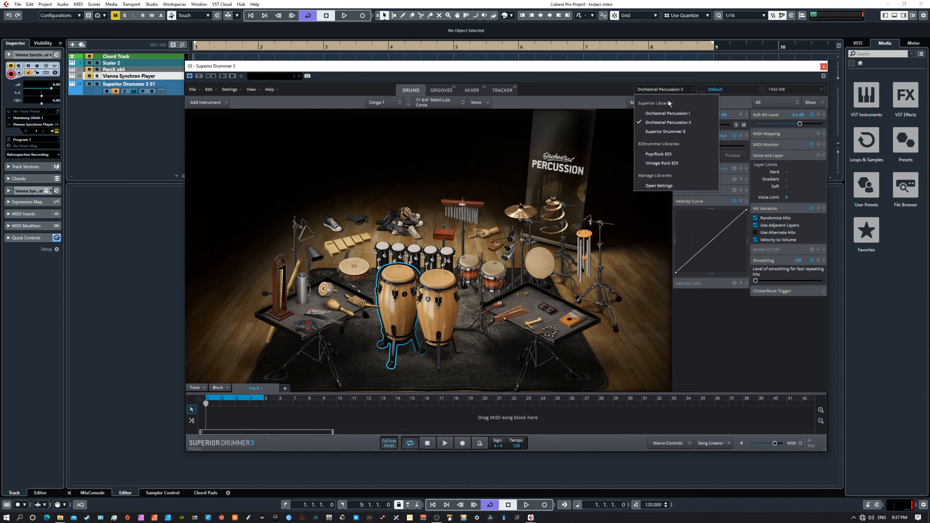
click(617, 127)
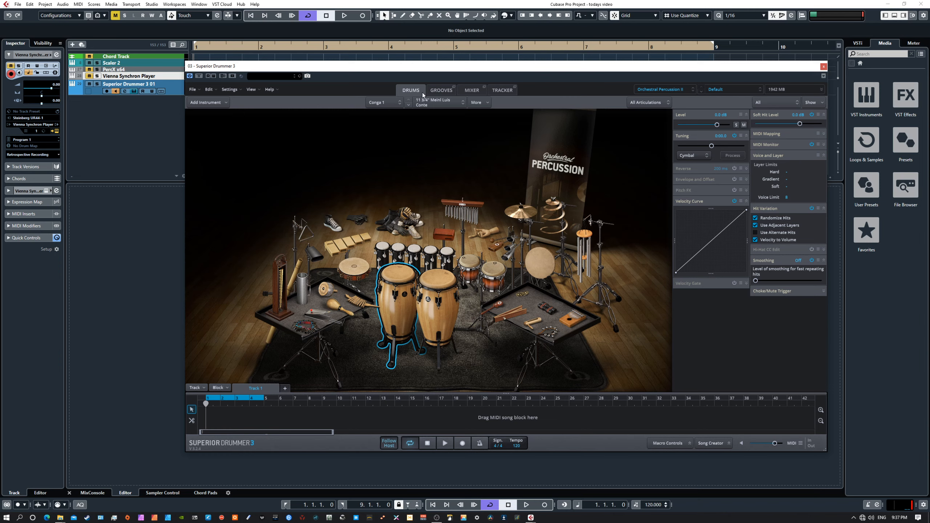
click(434, 91)
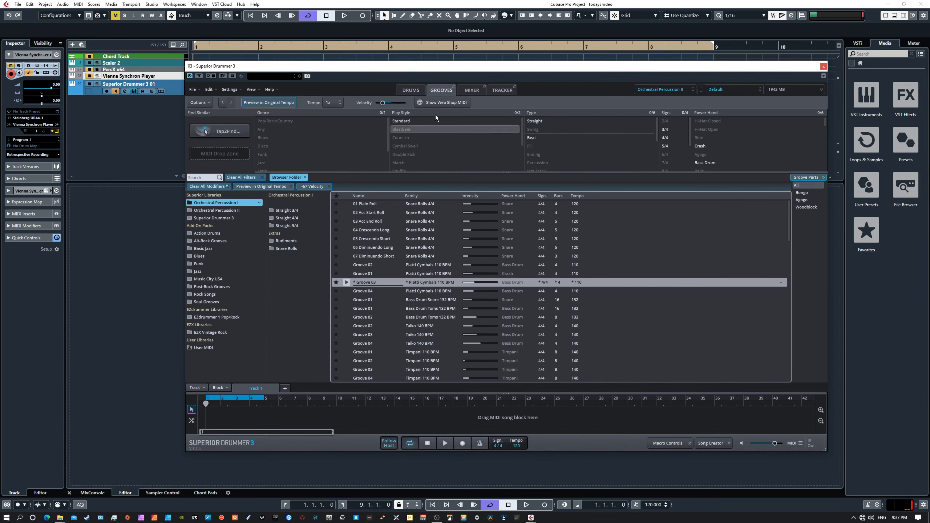
Flip between the Drums and Grooves pages, then open the empty Tracker page.
click(411, 90)
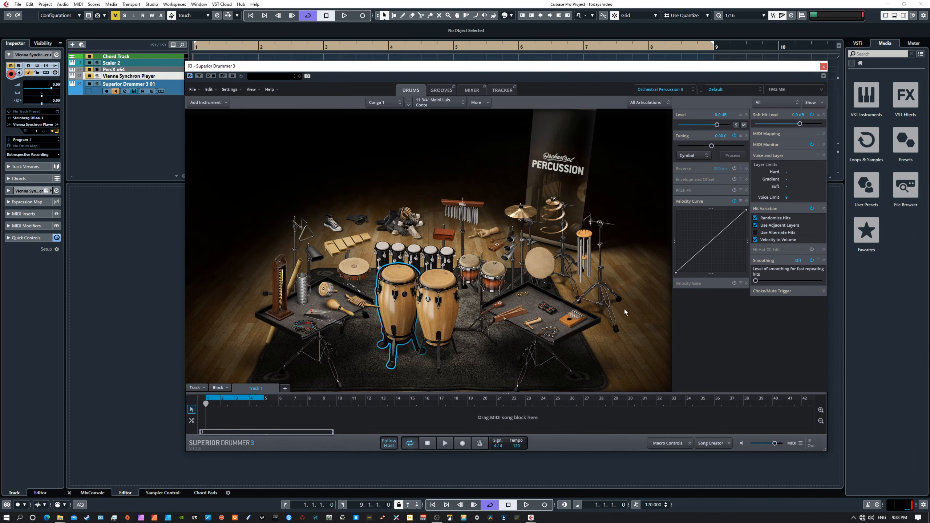
click(433, 91)
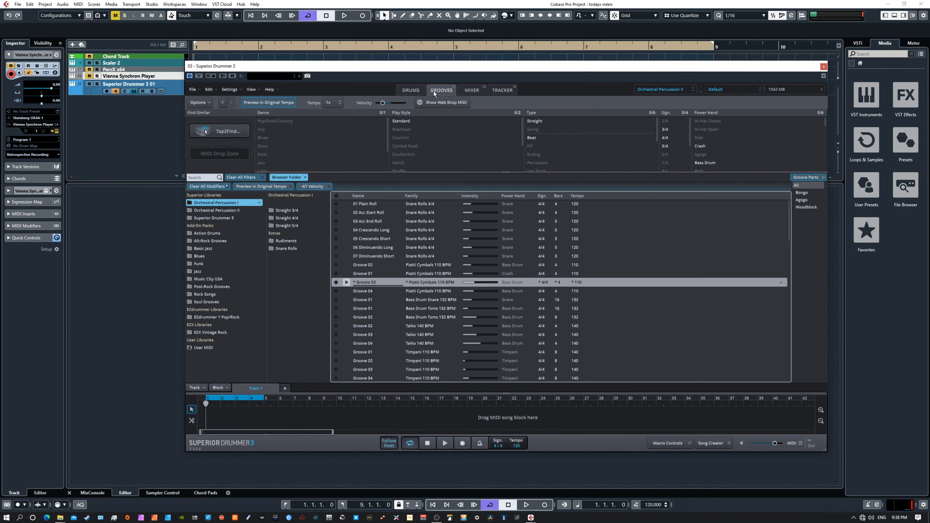
click(412, 91)
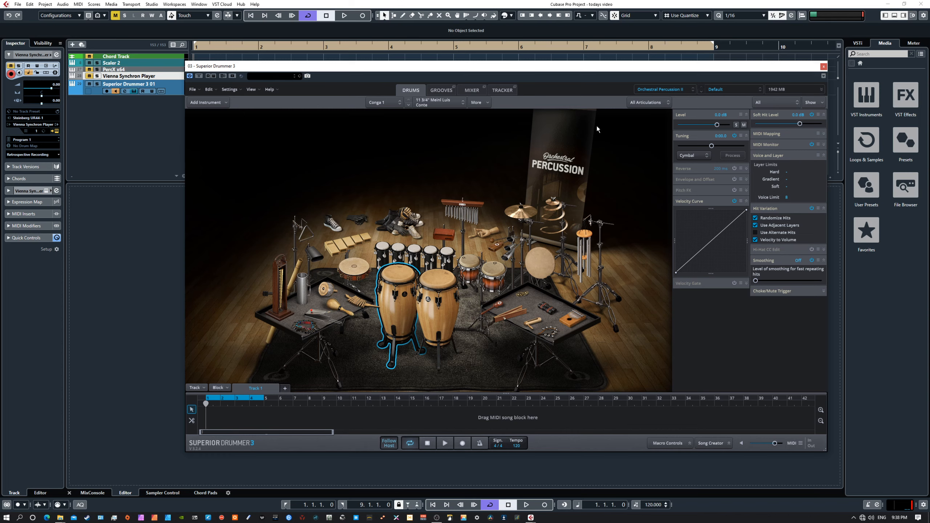
click(498, 90)
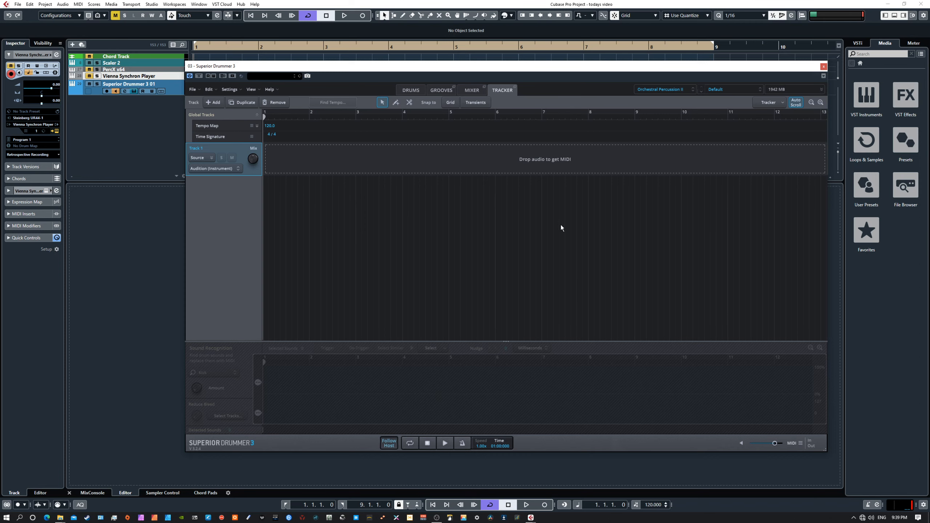
Swap Orchestral Percussion II for the Superior Drummer 3 core library.
click(438, 91)
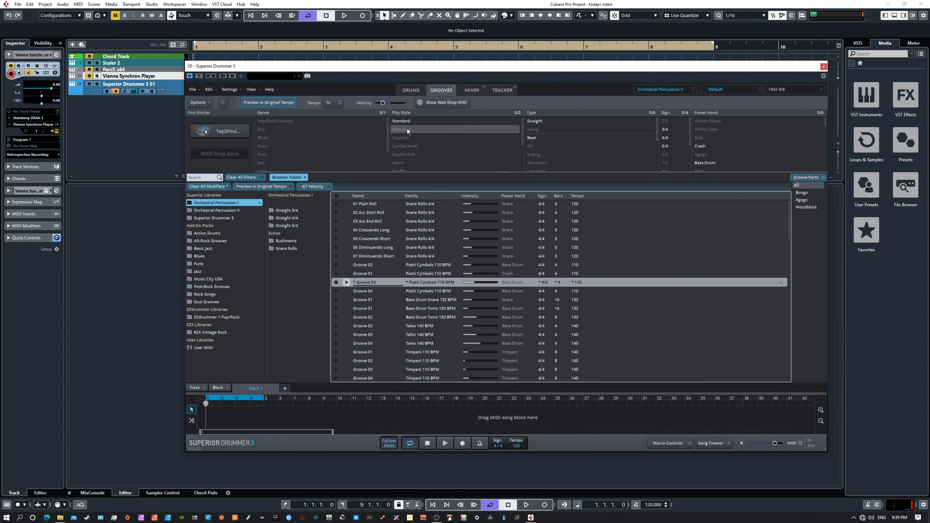
click(408, 91)
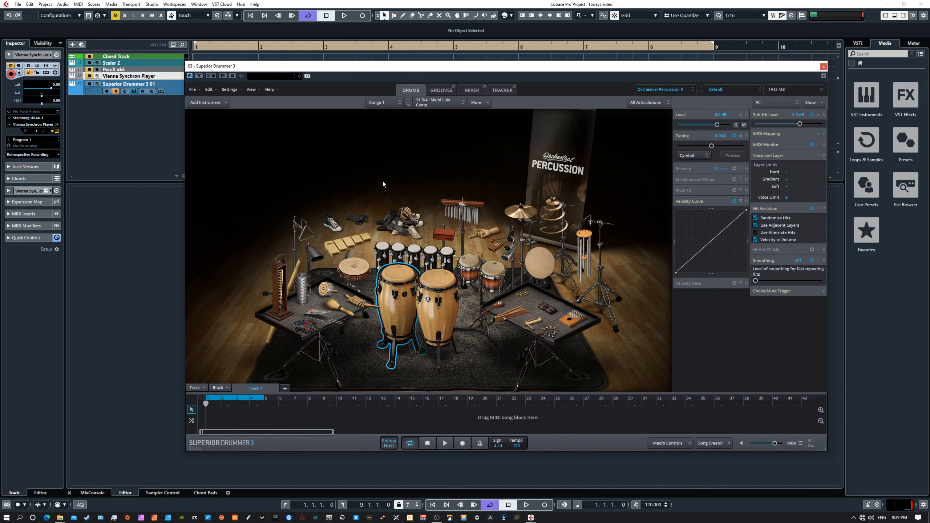
click(663, 90)
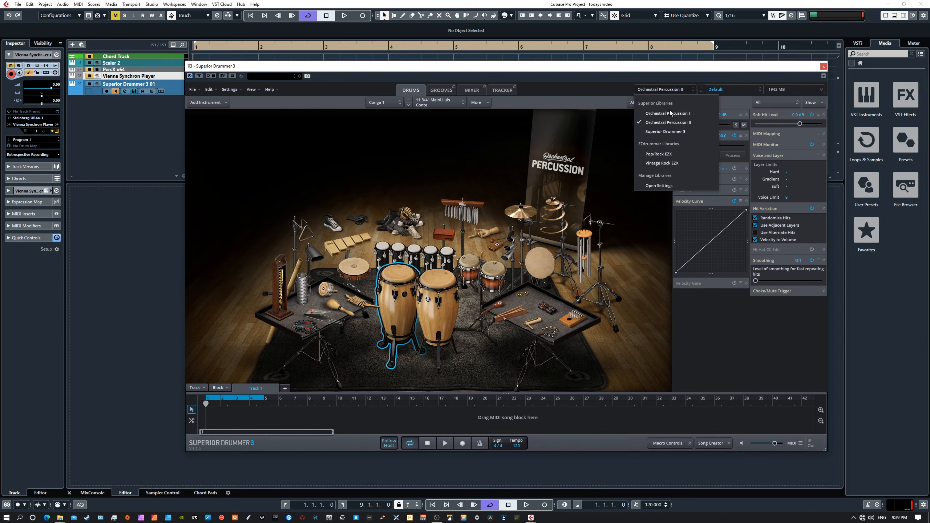
click(666, 131)
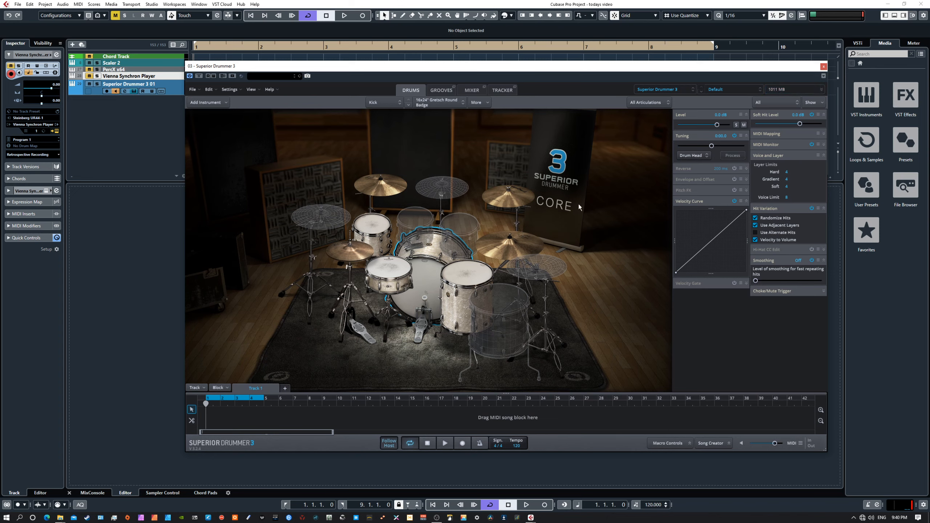
Select a few kit pieces, including the rack tom and kick, then return to Tracker.
click(380, 272)
click(378, 243)
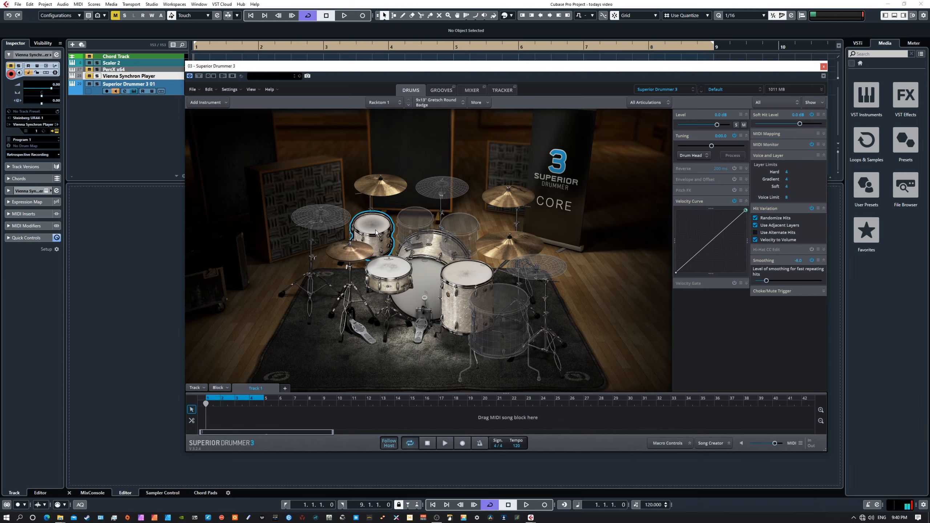
click(428, 278)
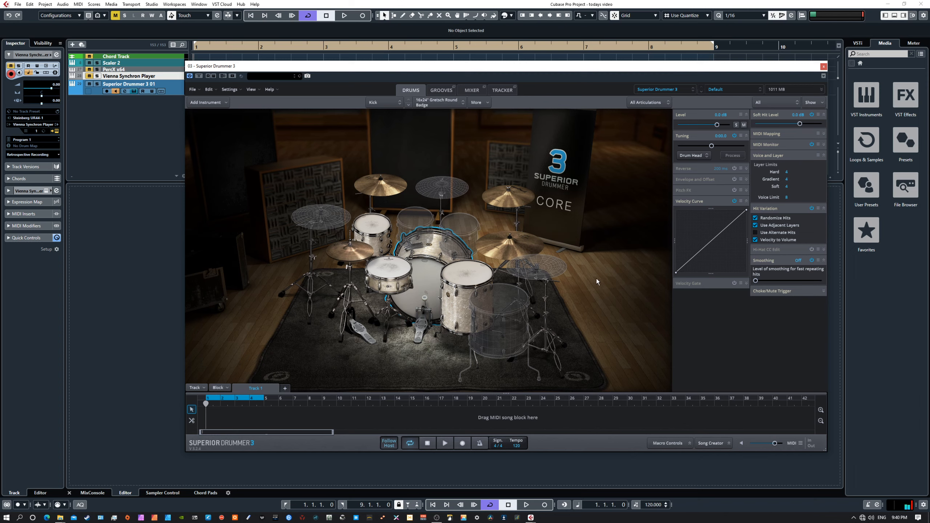
click(502, 90)
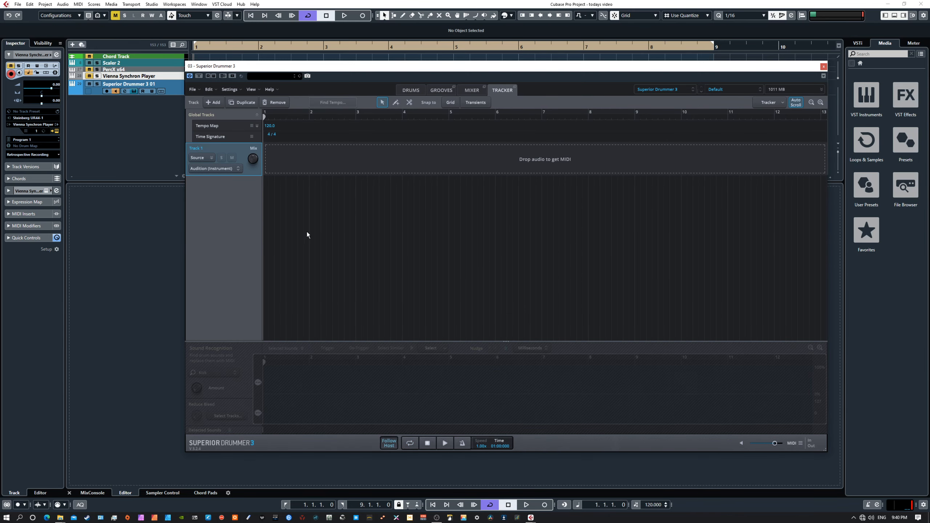
Reload the Orchestral Percussion I library from the Drums page's library list.
click(470, 91)
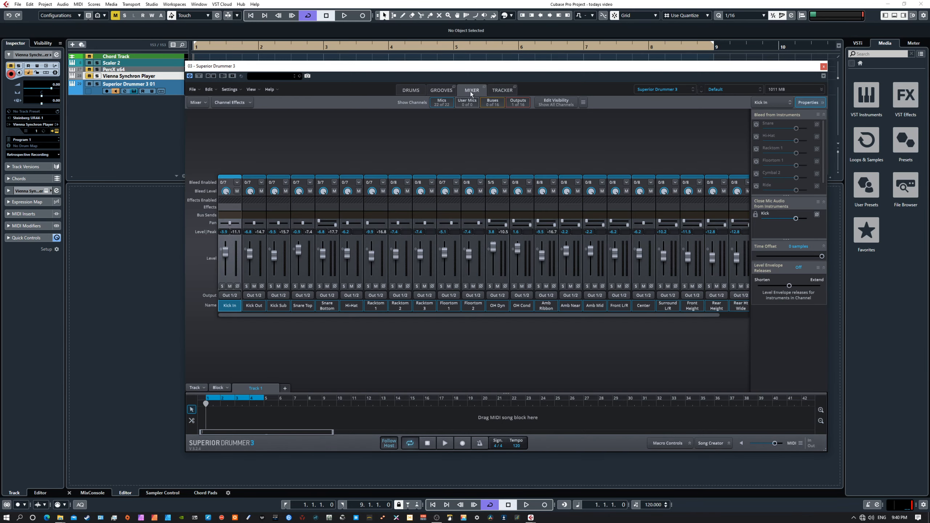
click(440, 90)
click(410, 91)
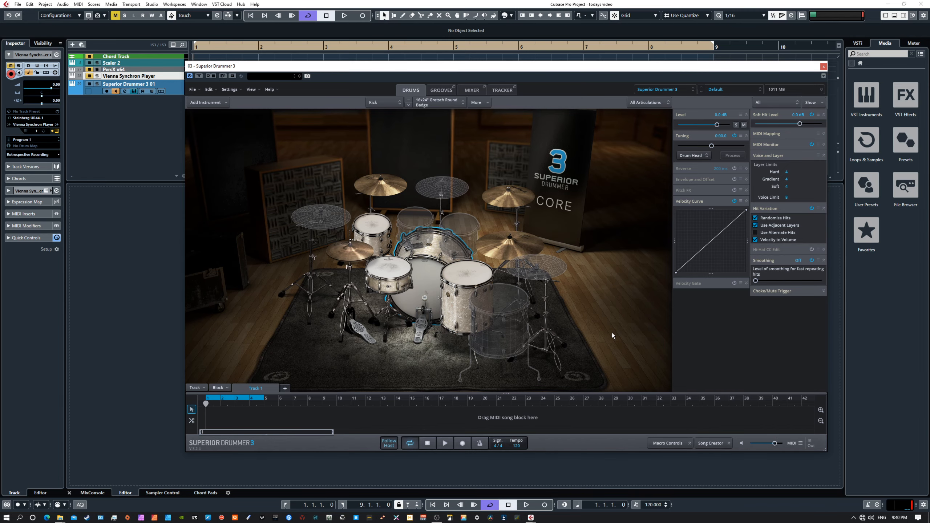
click(644, 90)
click(659, 115)
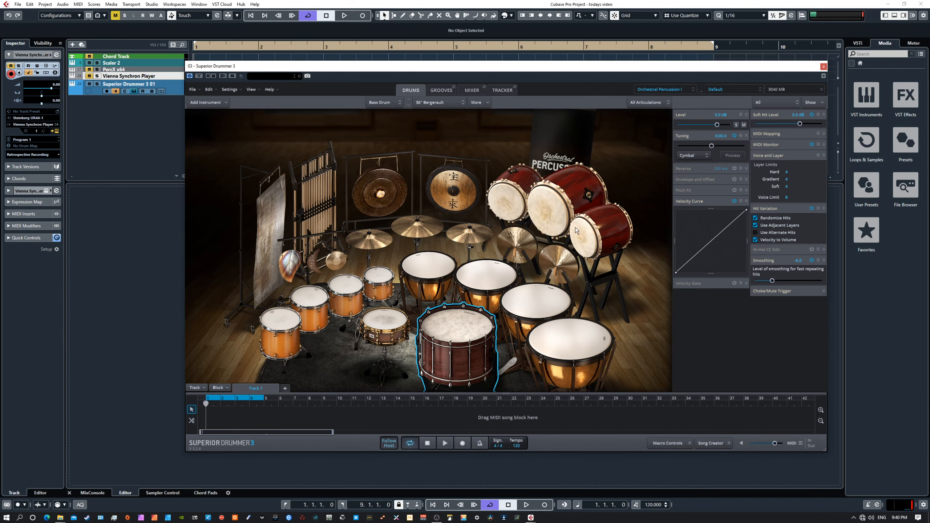
Show the grooves, move Superior Drummer to the lower half, and bring Synchron Player onscreen.
click(441, 89)
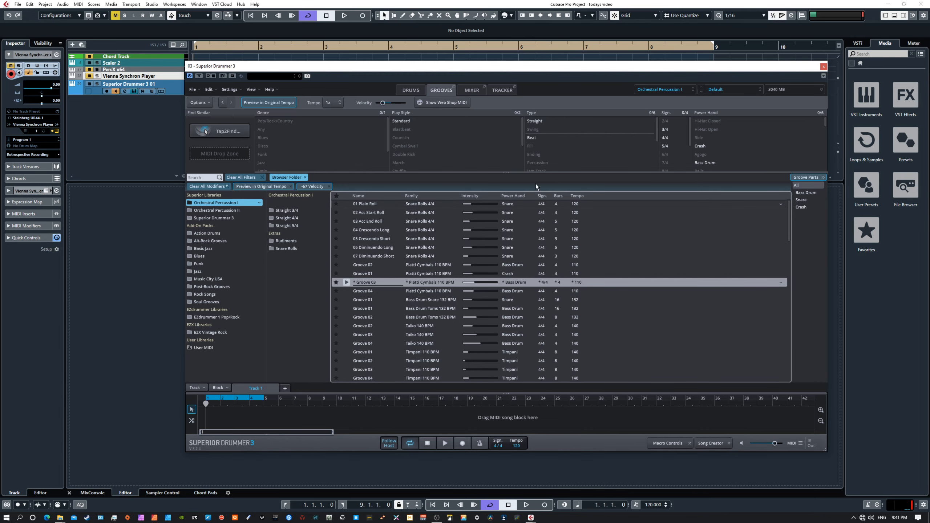
drag(552, 68, 498, 110)
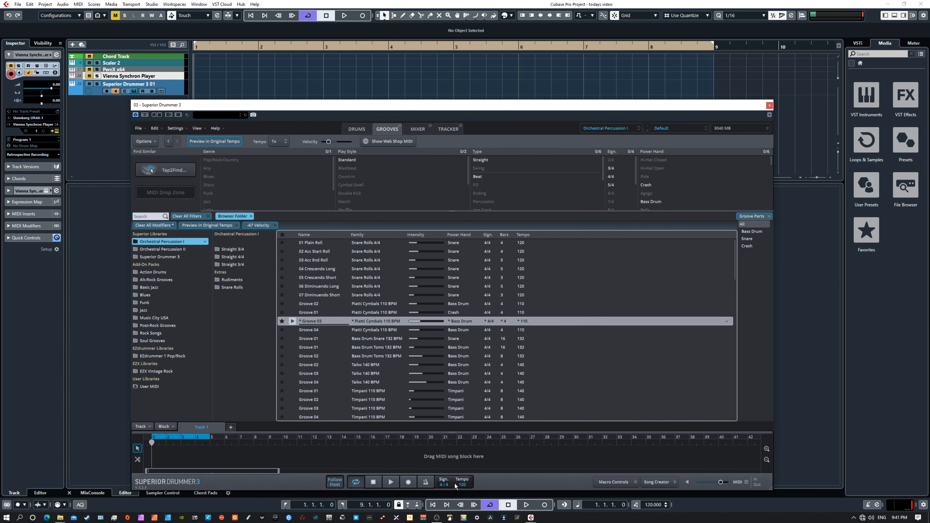
drag(379, 109, 425, 83)
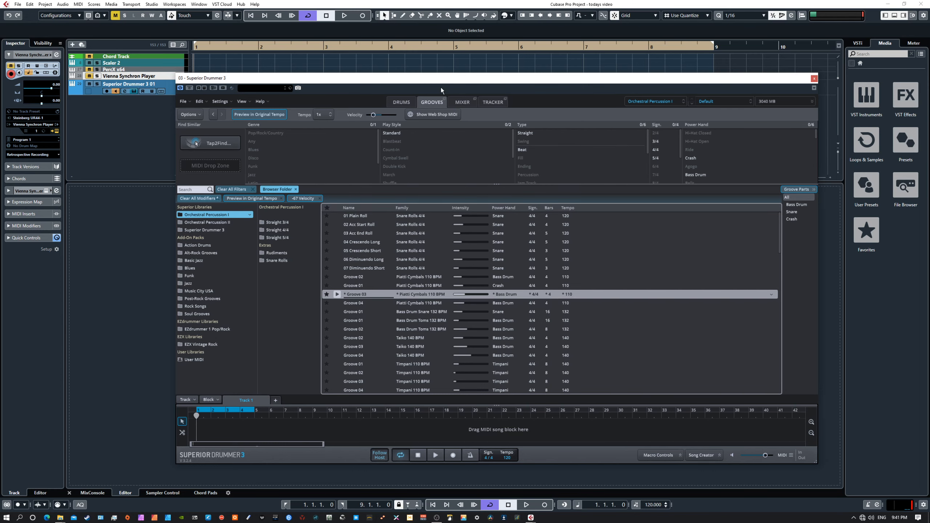
drag(439, 77, 419, 243)
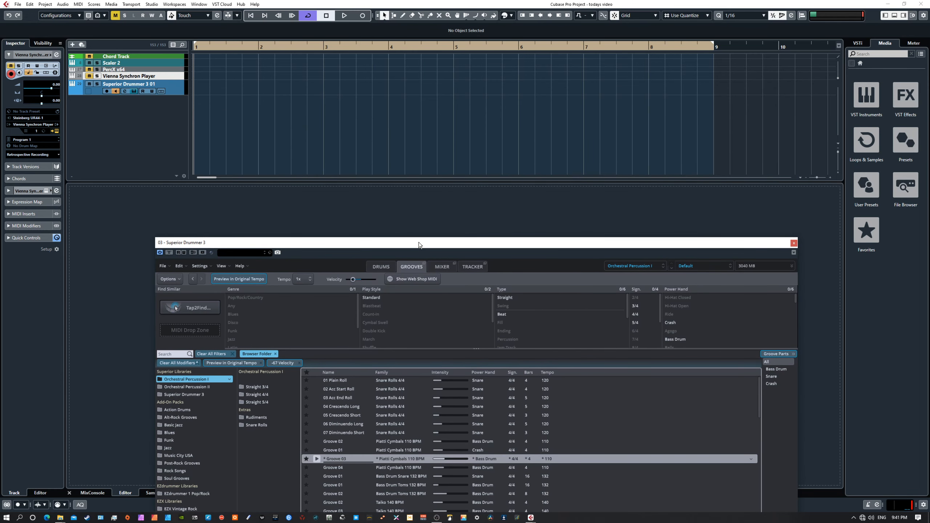
drag(929, 129, 716, 79)
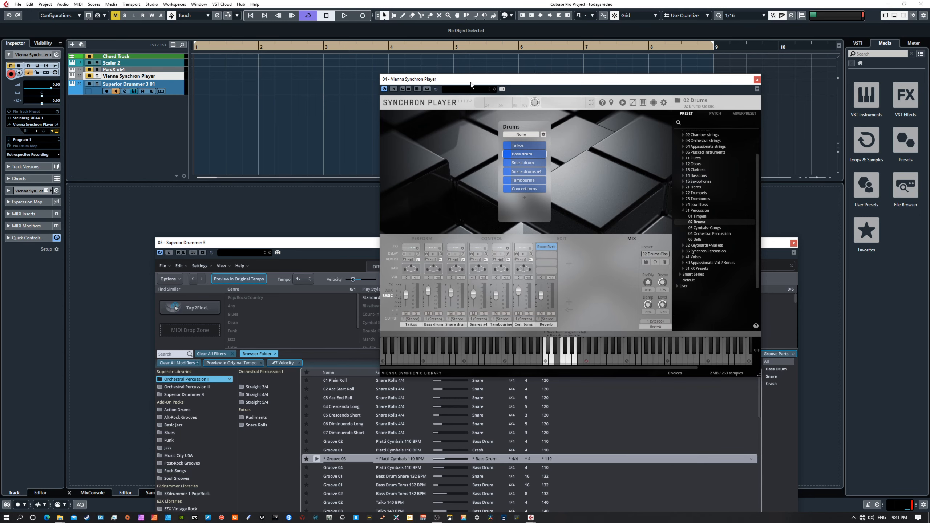
Move the Synchron Player window to the right edge and bring Superior Drummer in front at lower left.
drag(467, 85, 505, 83)
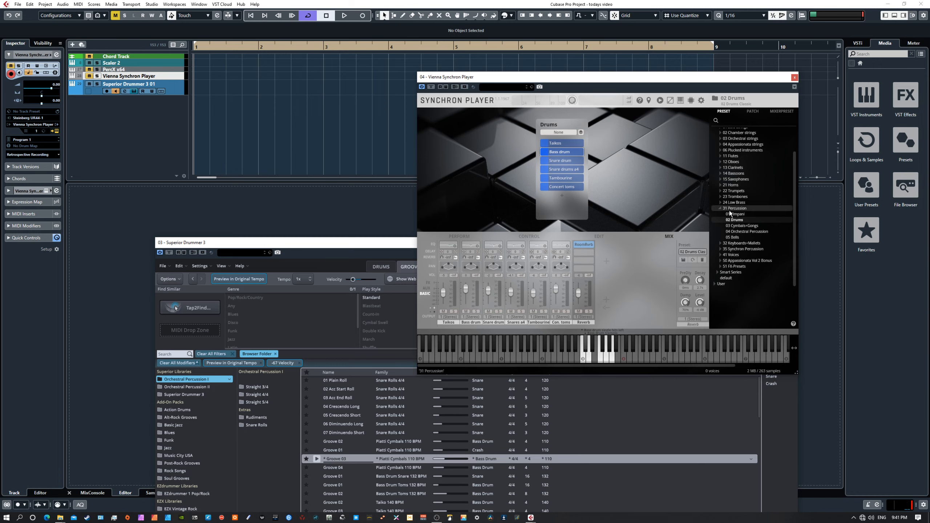
click(660, 100)
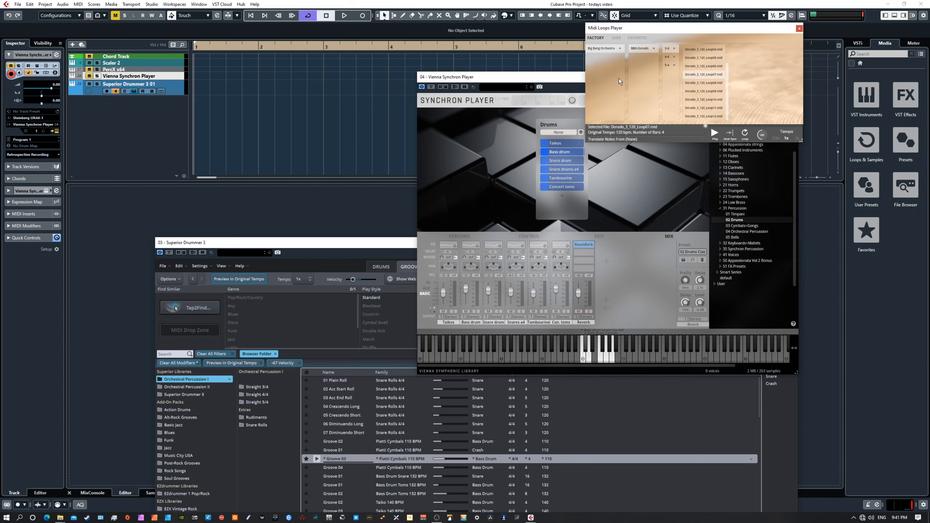
click(799, 28)
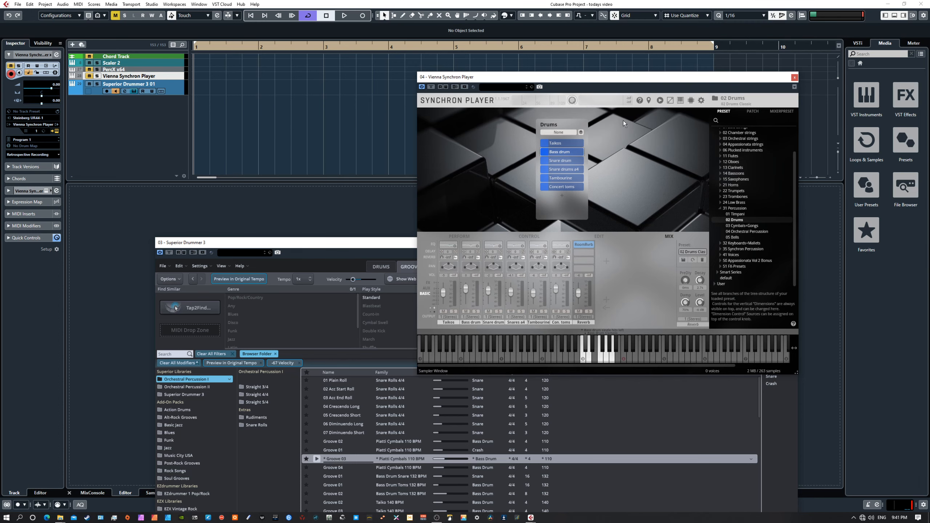
drag(558, 79, 618, 78)
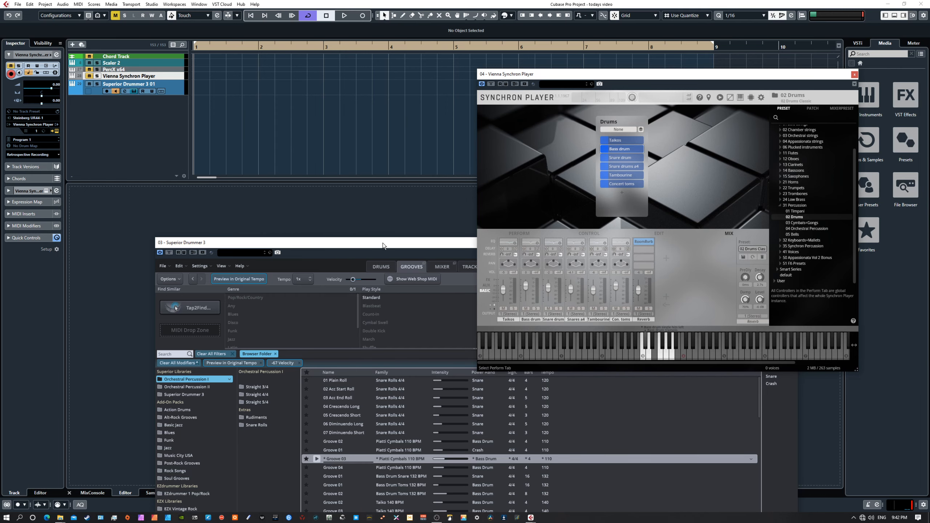
drag(382, 243, 268, 112)
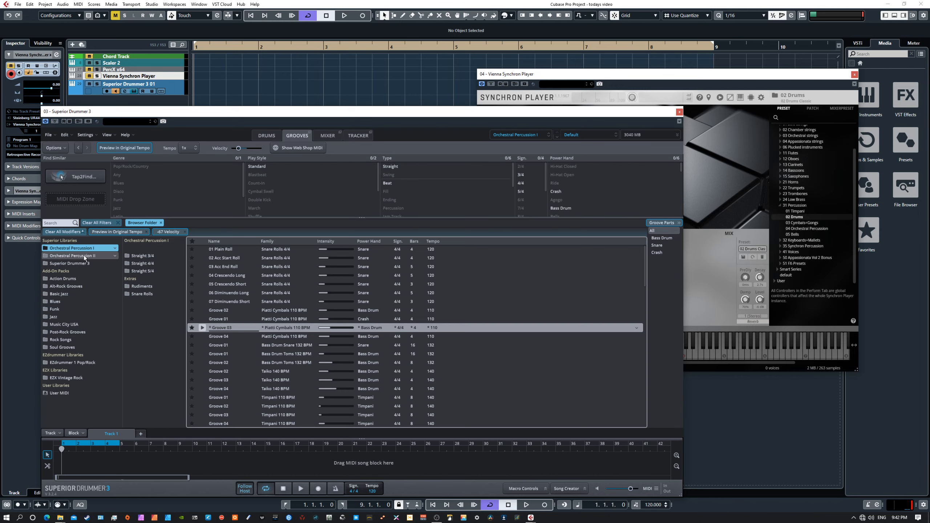
Drag Groove 03's Bass Drum part from Orchestral Percussion I onto Cubase's Vienna Synchron Player track.
click(67, 278)
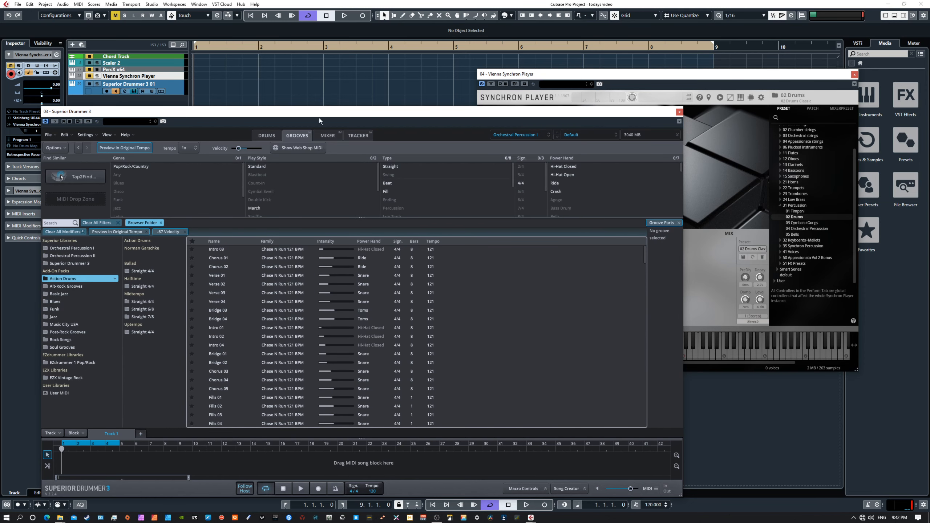
drag(321, 113, 364, 193)
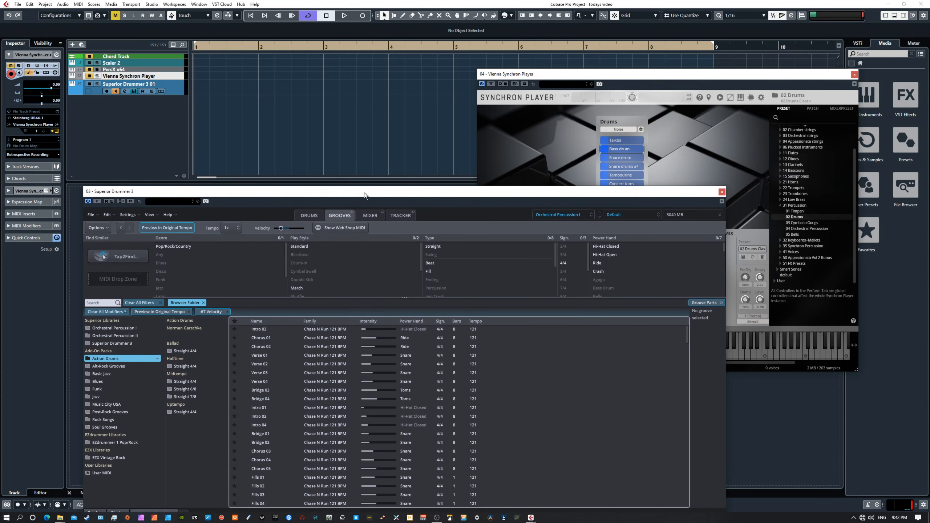
click(130, 329)
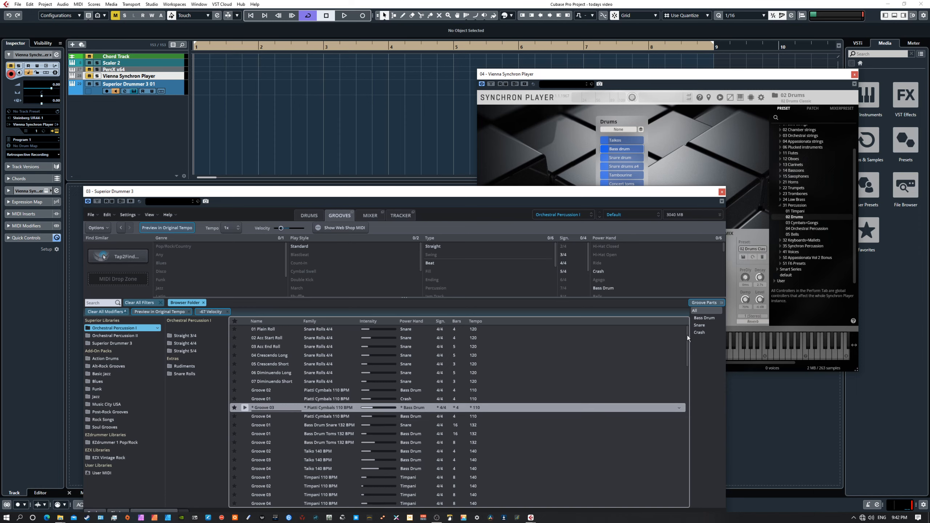
click(704, 318)
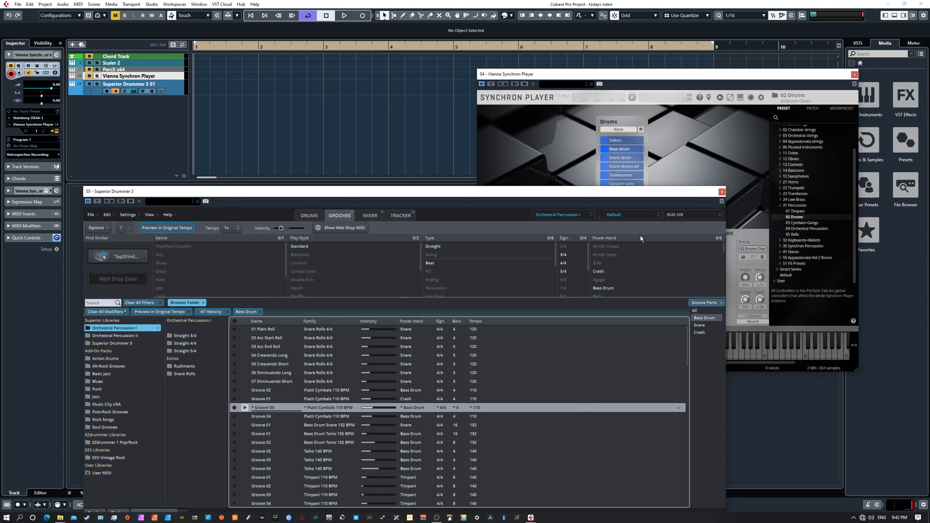
drag(586, 195, 614, 152)
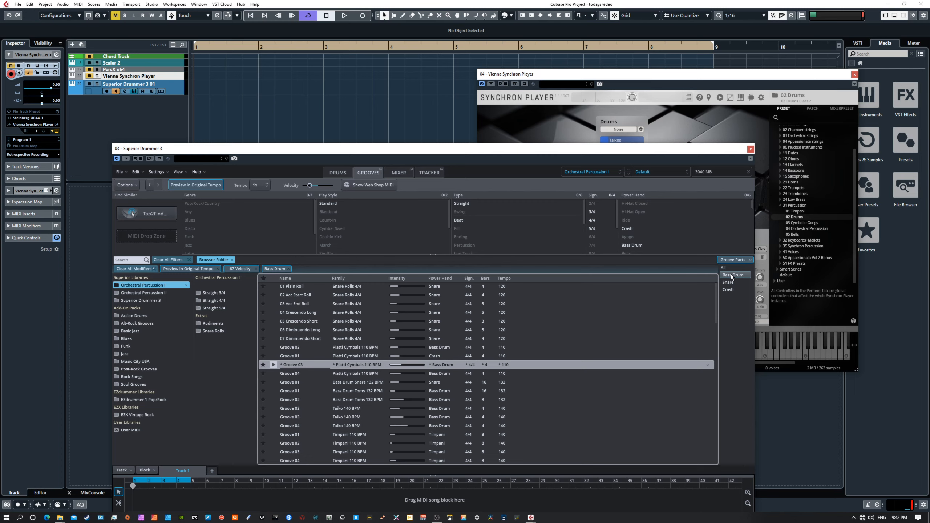
drag(732, 275, 174, 94)
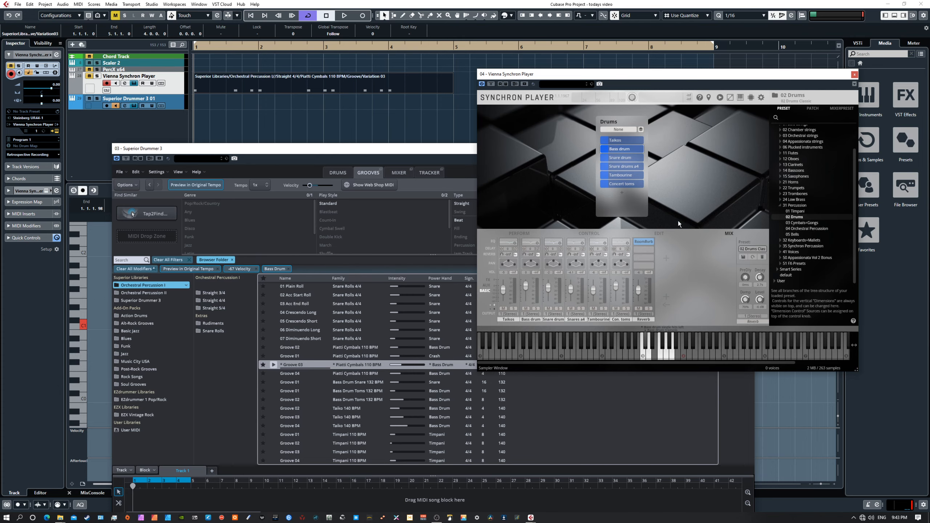
Check the C1 bass drum notes in the key editor, then return Superior Drummer to its Drums page.
drag(315, 148, 252, 131)
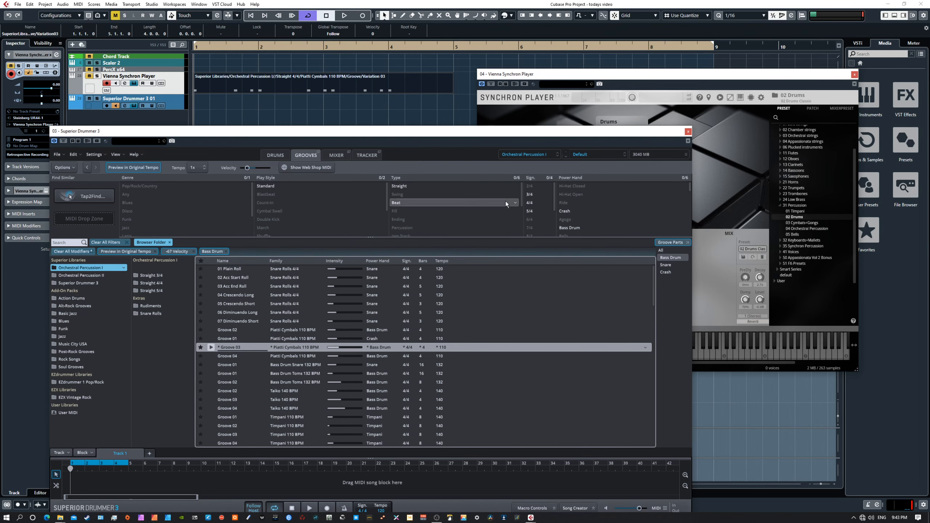
drag(357, 131, 350, 154)
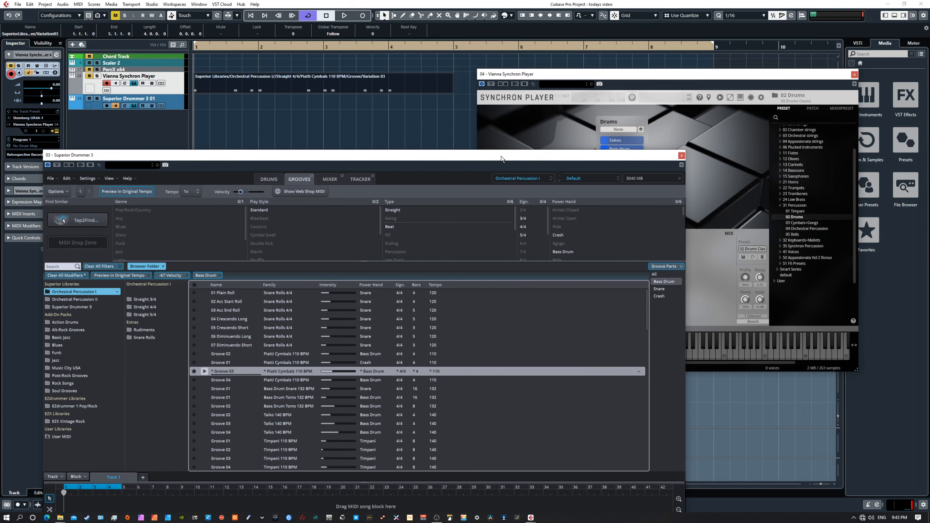
drag(501, 156, 554, 147)
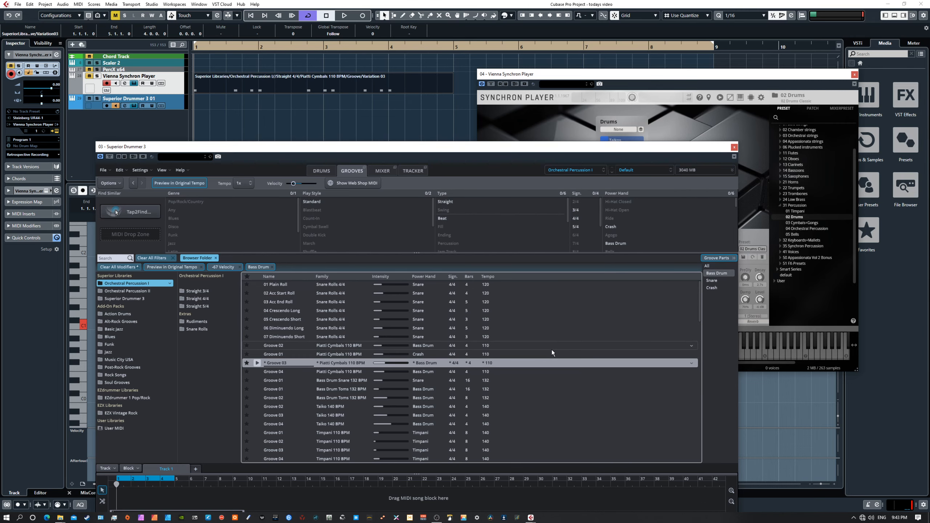
drag(524, 147, 551, 406)
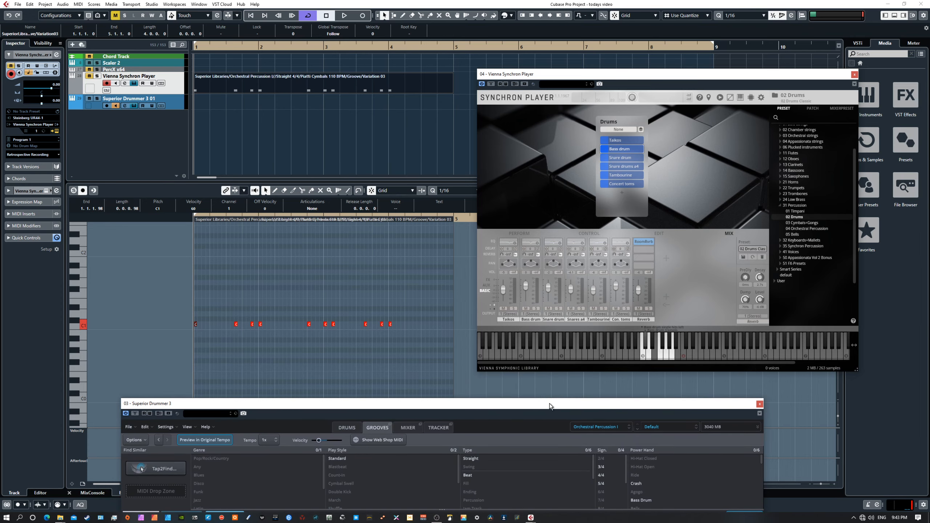
drag(549, 405, 645, 57)
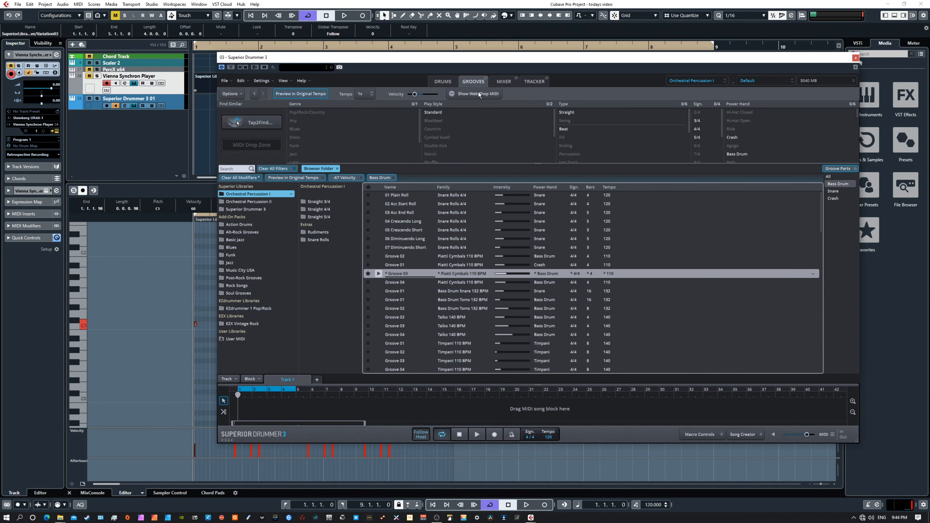
click(449, 81)
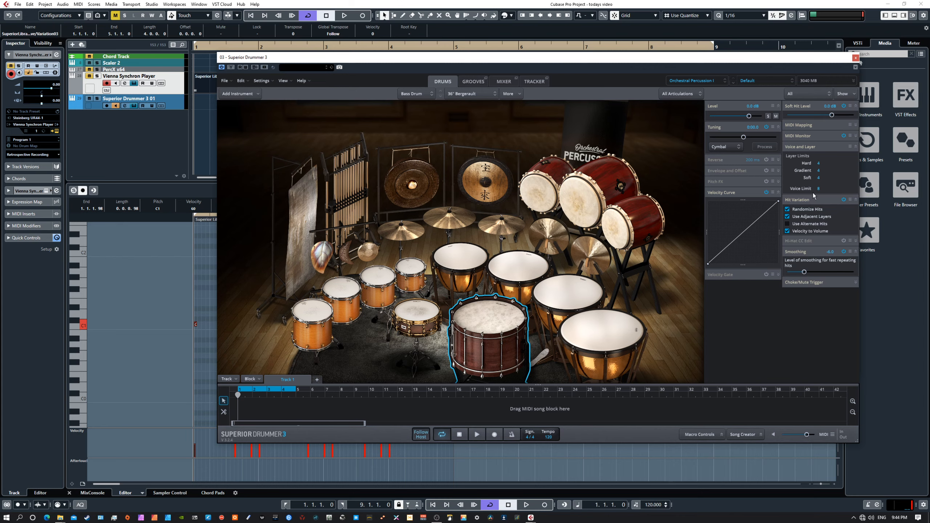
Make the bass drum's voice, soft and gradient limits unlimited and raise smoothing to -1.4.
mouse_move(819, 190)
mouse_down()
mouse_move(820, 178)
mouse_move(821, 208)
mouse_move(817, 177)
mouse_move(821, 205)
mouse_up()
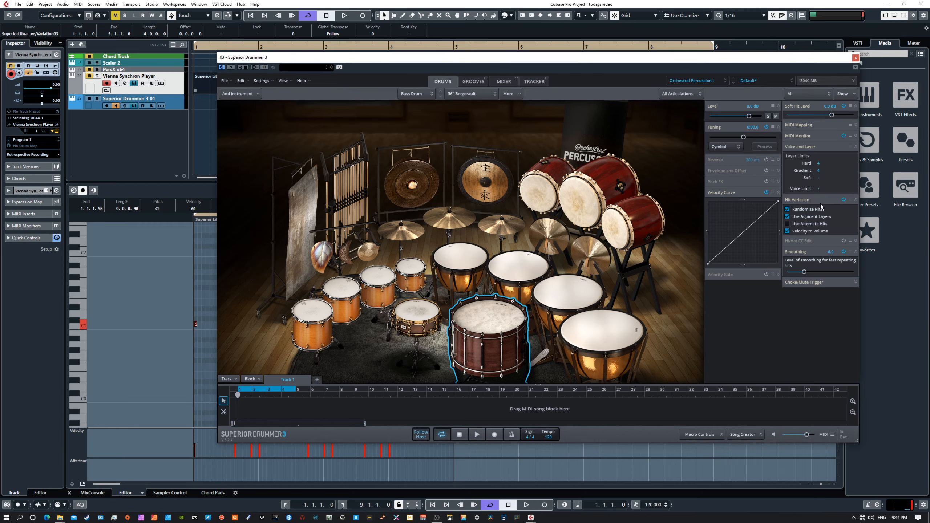
mouse_move(819, 170)
mouse_down()
mouse_move(820, 192)
mouse_move(820, 160)
mouse_up()
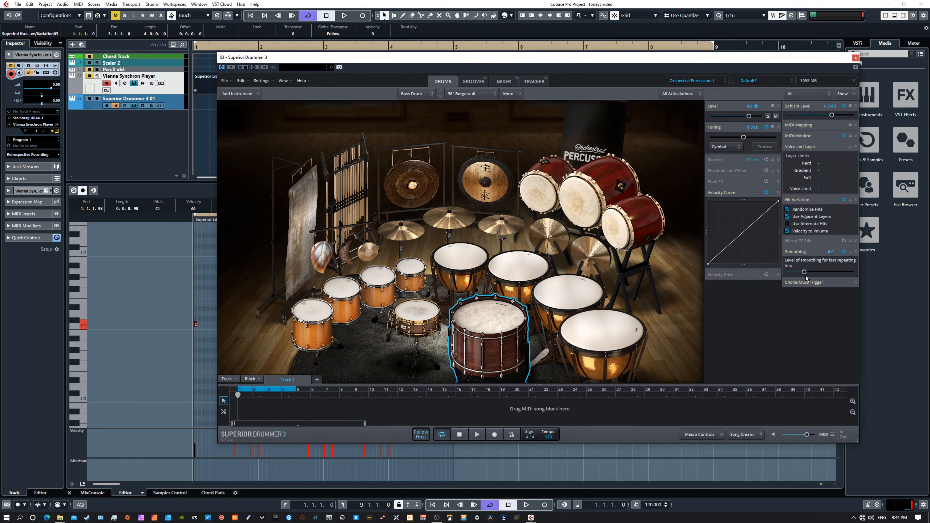
mouse_move(807, 273)
mouse_down()
mouse_move(831, 273)
mouse_move(810, 274)
mouse_up()
mouse_move(810, 274)
mouse_down()
mouse_move(799, 275)
mouse_move(840, 277)
mouse_move(802, 279)
mouse_move(838, 278)
mouse_move(816, 278)
mouse_up()
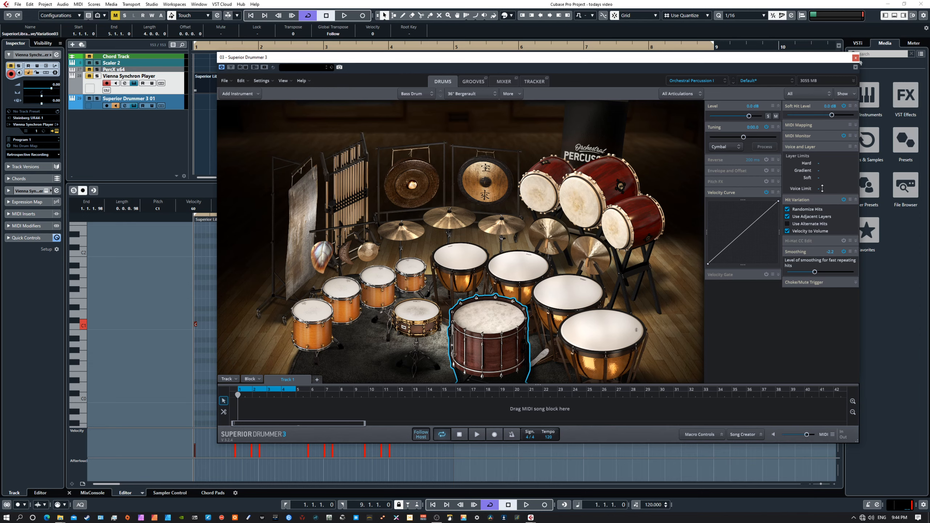